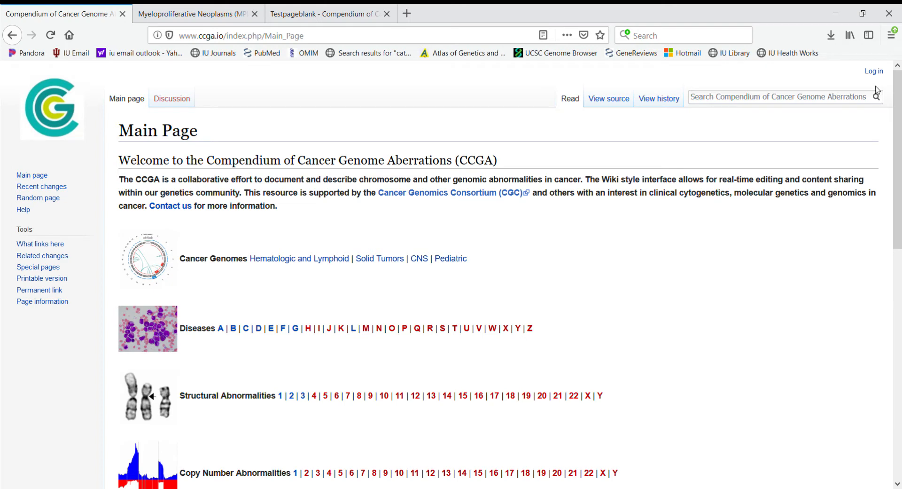
Step: Sign in to the wiki with the account password and 'Keep me logged in' ticked
{"action": "left_click", "coordinate": [872, 74]}
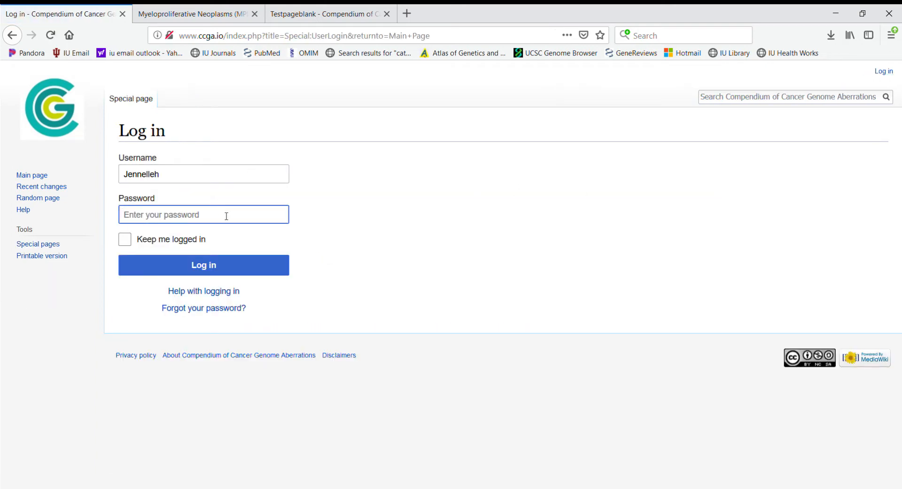
{"action": "type", "text": "••••••••••••••••••••"}
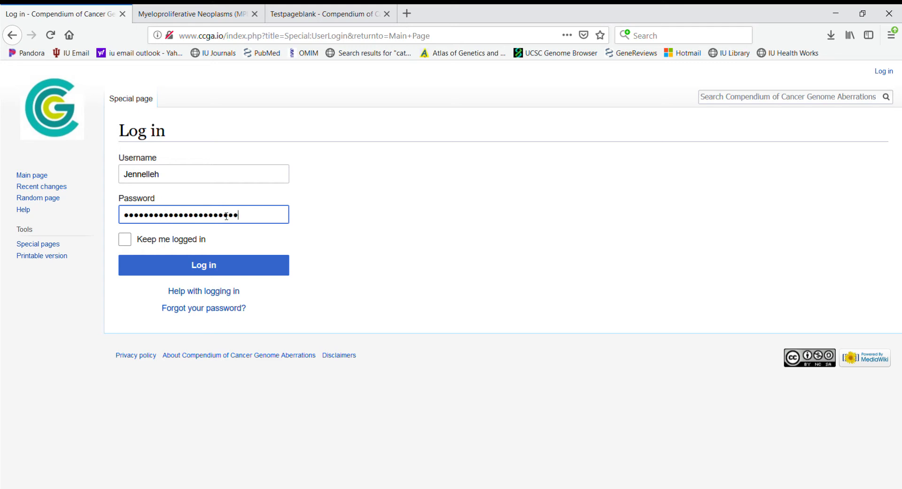
{"action": "left_click", "coordinate": [333, 229]}
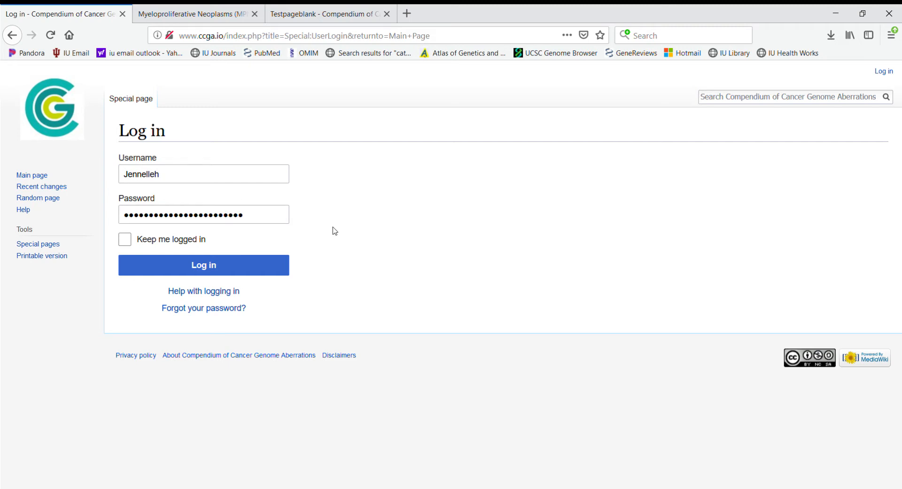
{"action": "left_click", "coordinate": [124, 241]}
{"action": "left_click", "coordinate": [233, 272]}
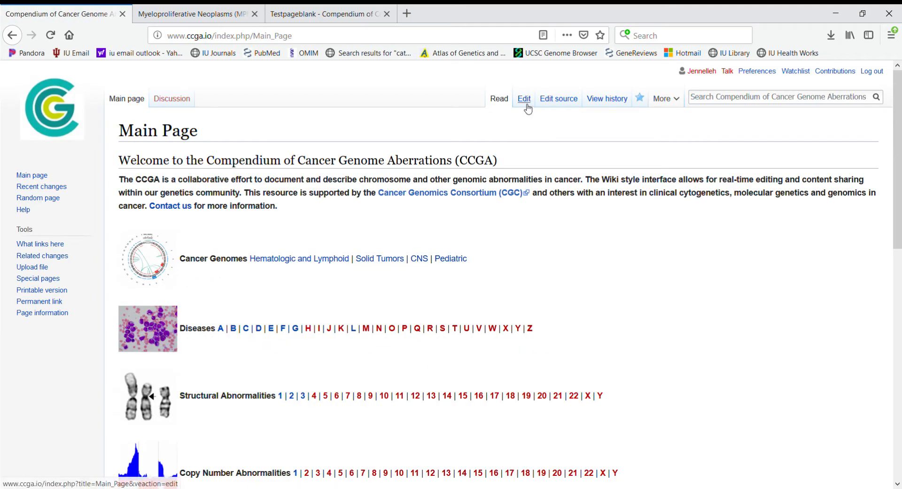
Step: Search the wiki for 'aml' to reach the Acute Myeloid Leukemia (AML) article
{"action": "scroll", "coordinate": [619, 236], "scroll_direction": "down", "scroll_amount": 1}
{"action": "scroll", "coordinate": [618, 236], "scroll_direction": "down", "scroll_amount": 3}
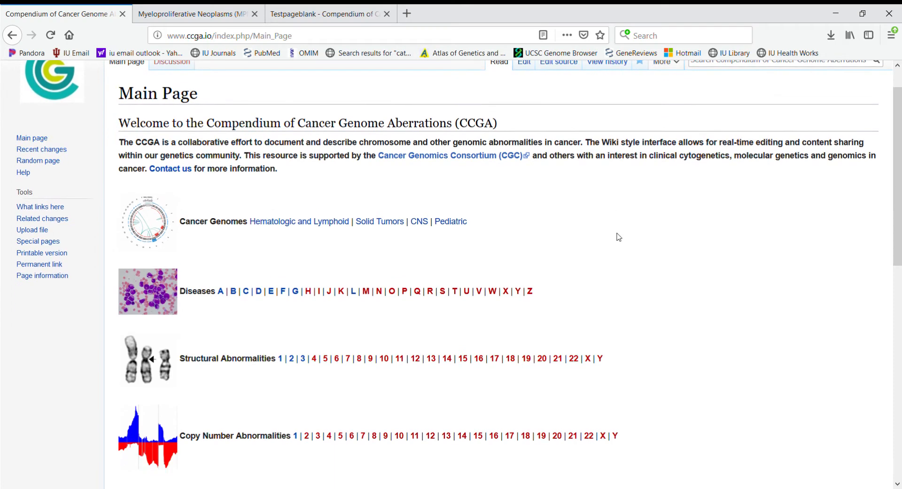
{"action": "scroll", "coordinate": [625, 236], "scroll_direction": "up", "scroll_amount": 4}
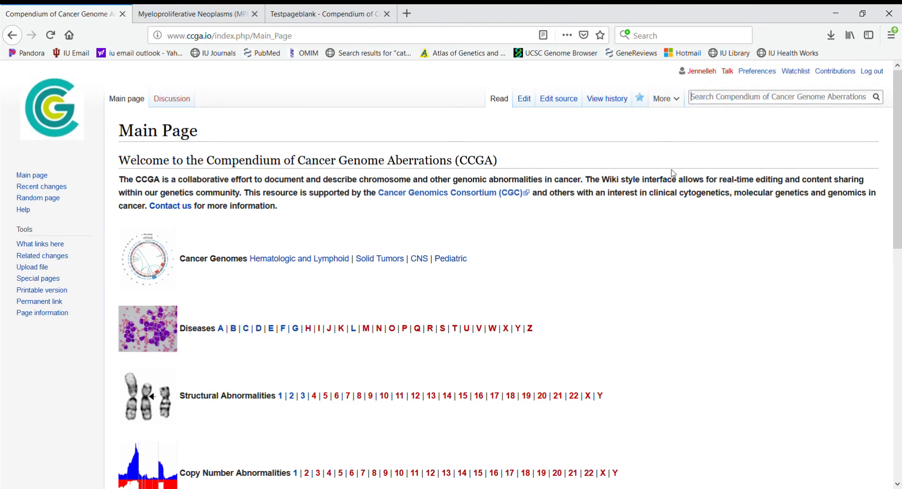
{"action": "type", "text": "aml"}
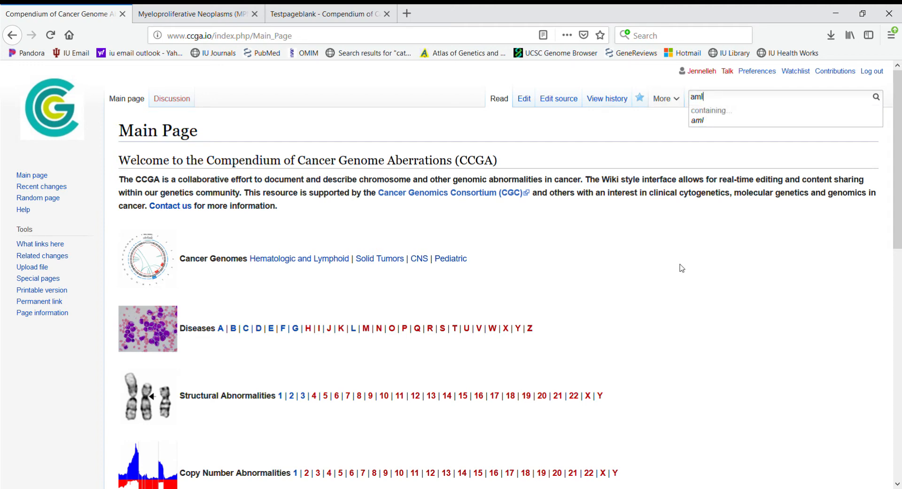
{"action": "key", "text": "Return"}
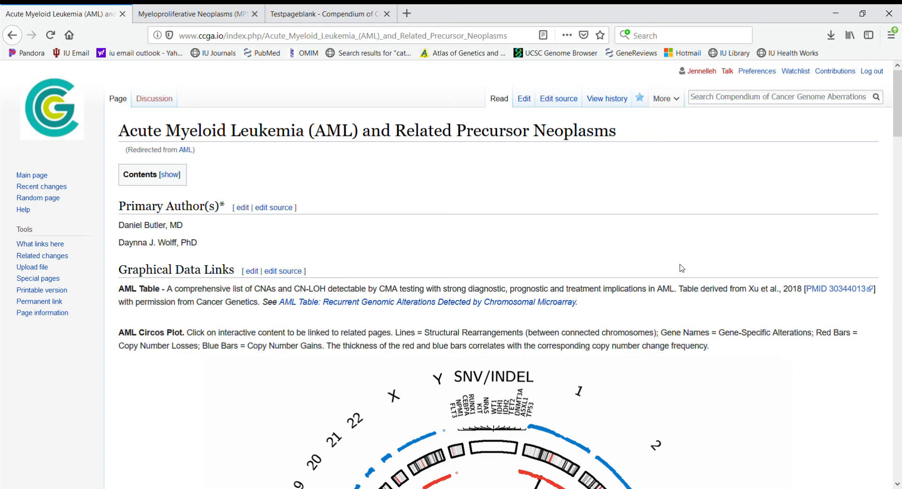
Step: Scroll through the AML overview and open the inv(16) CBFB-MYH11 AML article from WHO Classification Pages
{"action": "scroll", "coordinate": [558, 283], "scroll_direction": "down", "scroll_amount": 8}
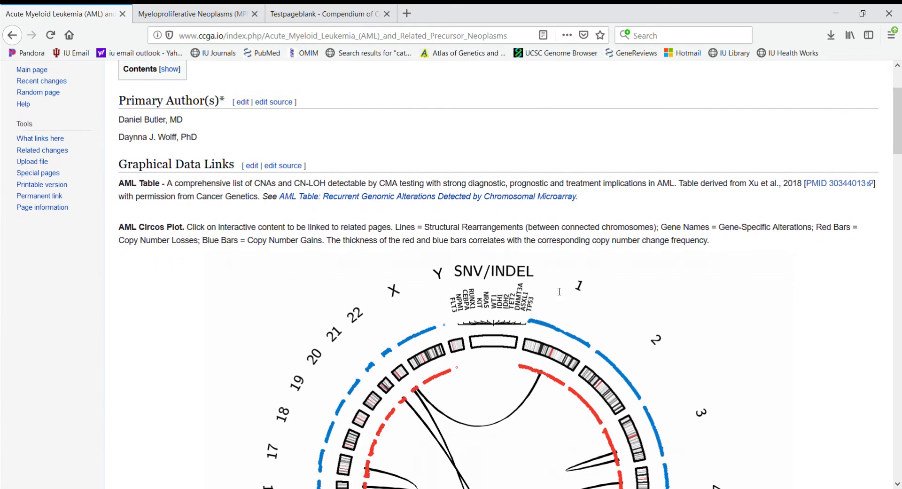
{"action": "scroll", "coordinate": [522, 360], "scroll_direction": "down", "scroll_amount": 12}
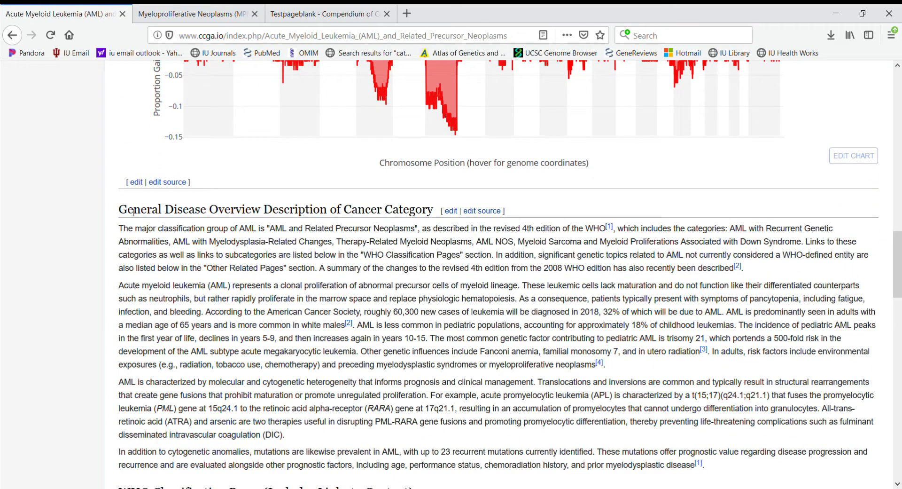
{"action": "scroll", "coordinate": [280, 242], "scroll_direction": "down", "scroll_amount": 2}
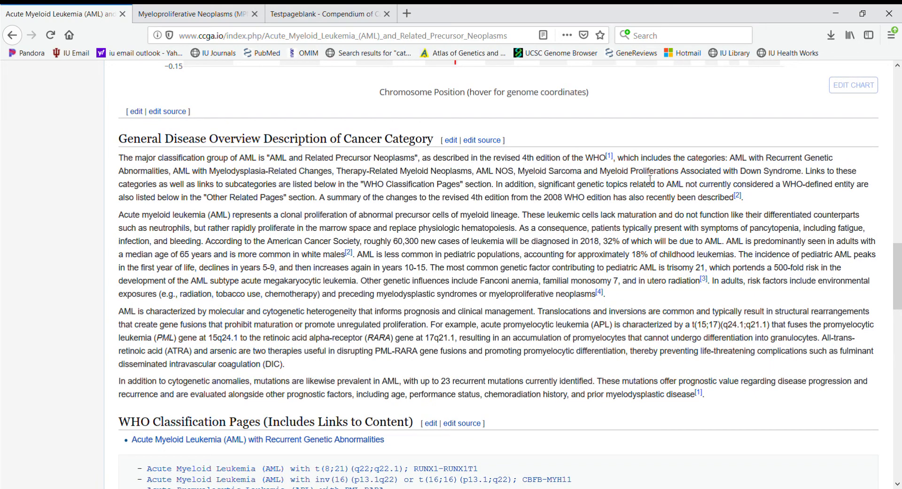
{"action": "scroll", "coordinate": [501, 254], "scroll_direction": "down", "scroll_amount": 4}
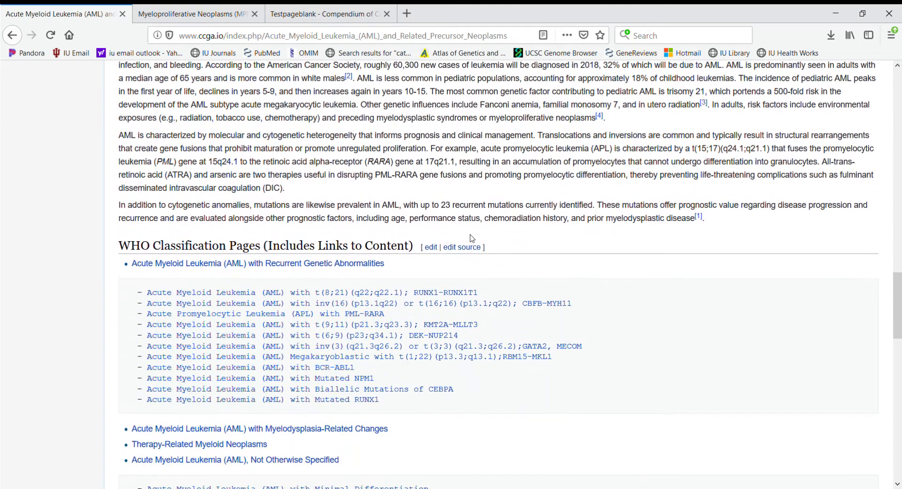
{"action": "scroll", "coordinate": [360, 266], "scroll_direction": "down", "scroll_amount": 4}
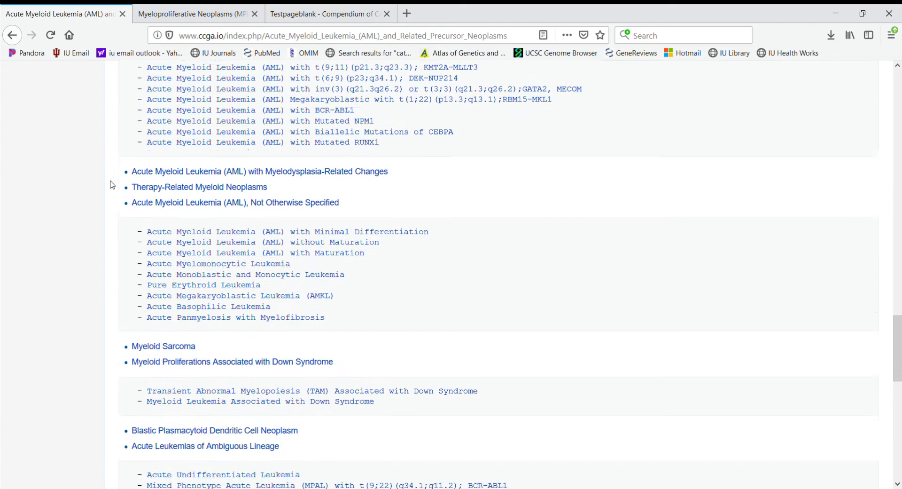
{"action": "scroll", "coordinate": [113, 185], "scroll_direction": "down", "scroll_amount": 10}
{"action": "scroll", "coordinate": [113, 185], "scroll_direction": "down", "scroll_amount": 3}
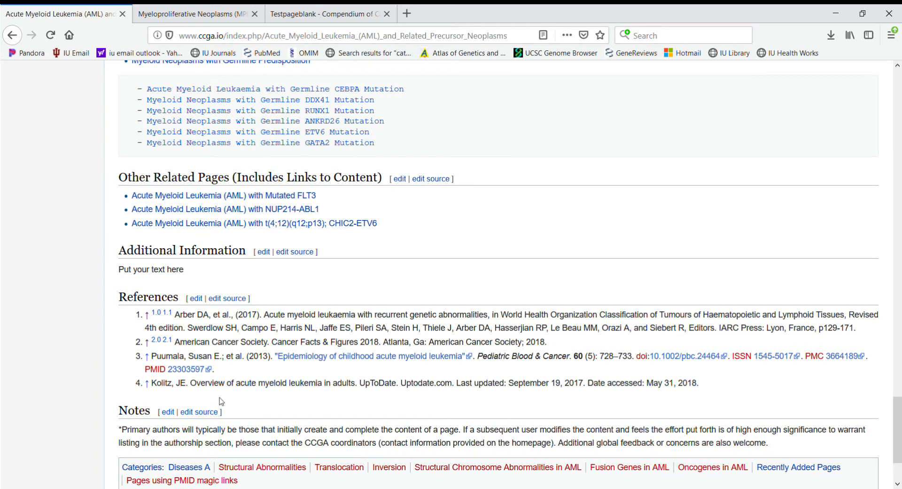
{"action": "scroll", "coordinate": [310, 363], "scroll_direction": "up", "scroll_amount": 6}
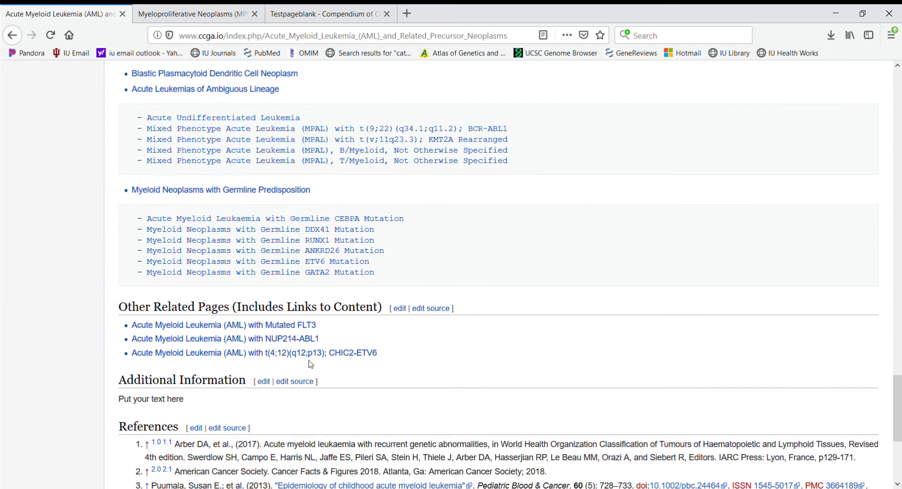
{"action": "scroll", "coordinate": [310, 363], "scroll_direction": "up", "scroll_amount": 8}
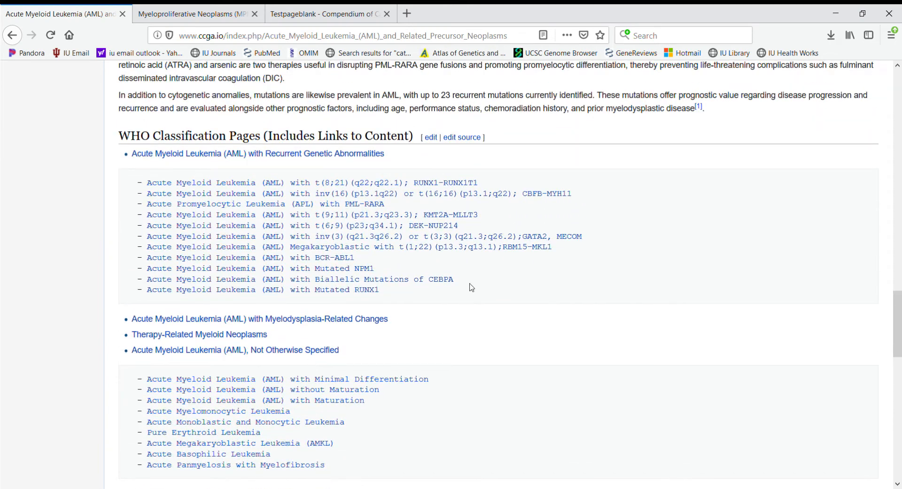
{"action": "left_click", "coordinate": [371, 193]}
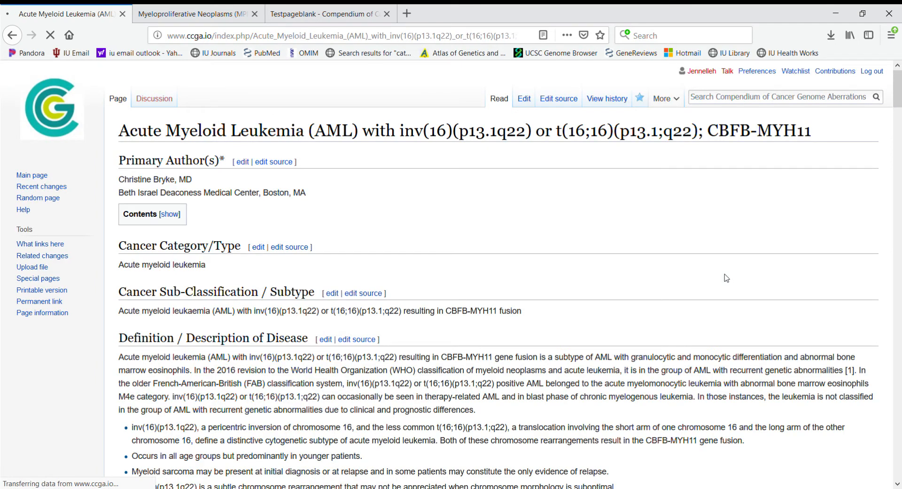
{"action": "scroll", "coordinate": [374, 181], "scroll_direction": "down", "scroll_amount": 3}
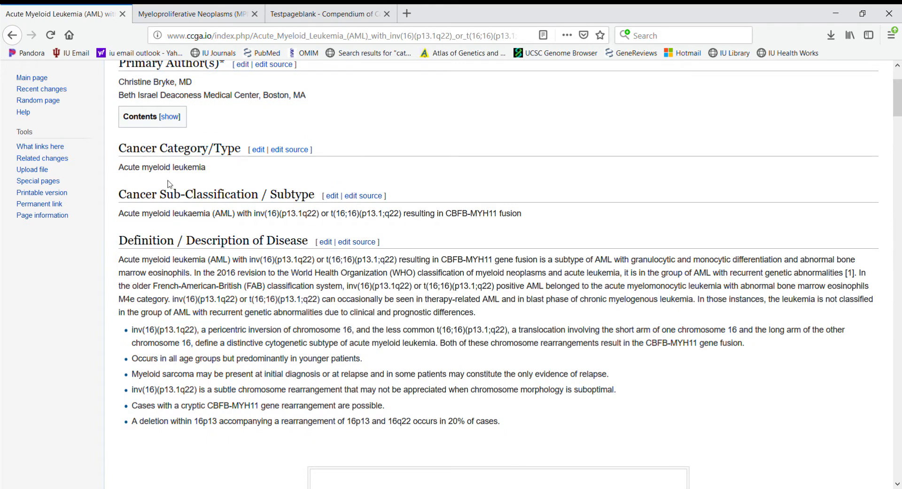
{"action": "scroll", "coordinate": [170, 184], "scroll_direction": "down", "scroll_amount": 1}
{"action": "scroll", "coordinate": [205, 188], "scroll_direction": "down", "scroll_amount": 5}
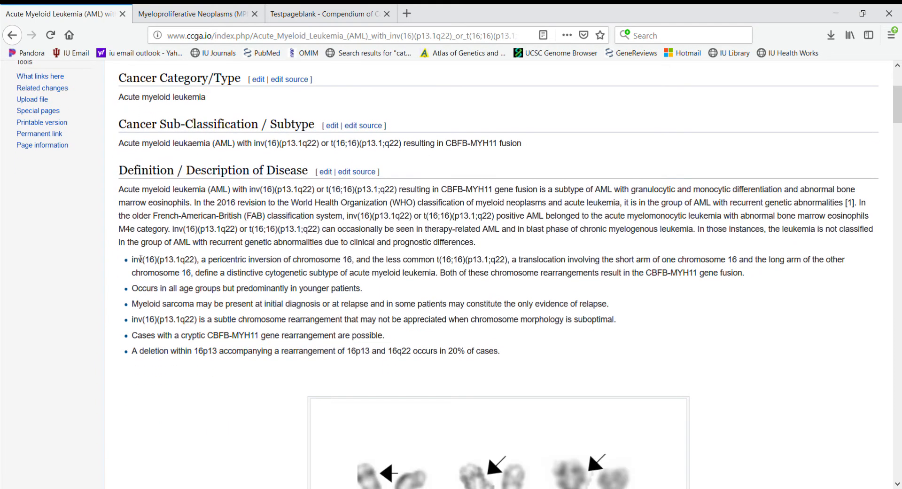
{"action": "scroll", "coordinate": [297, 328], "scroll_direction": "down", "scroll_amount": 20}
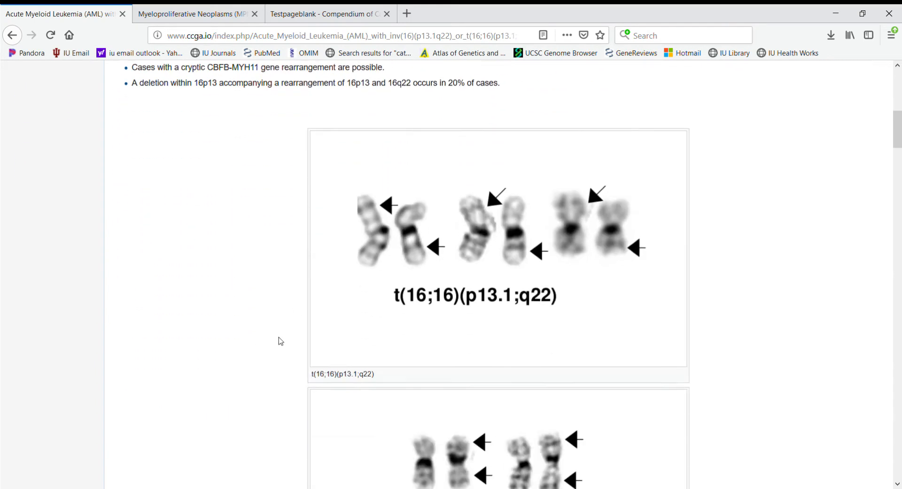
{"action": "scroll", "coordinate": [279, 342], "scroll_direction": "down", "scroll_amount": 9}
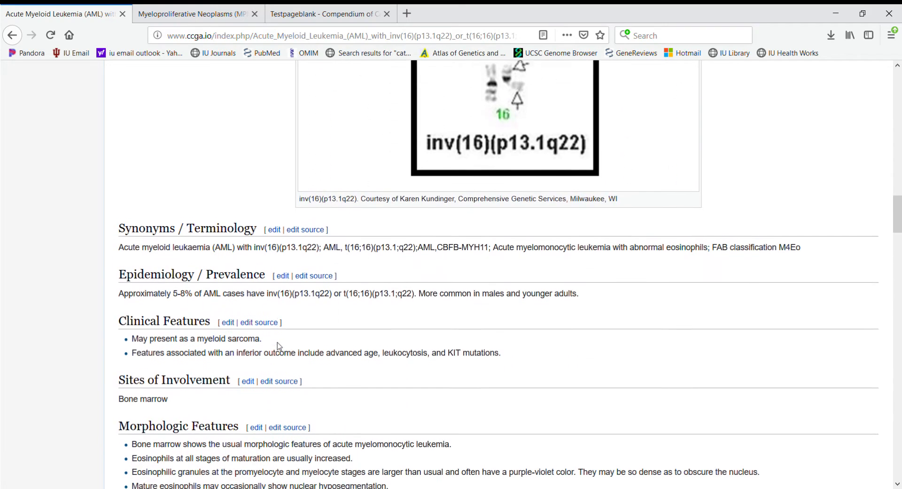
{"action": "scroll", "coordinate": [185, 347], "scroll_direction": "down", "scroll_amount": 10}
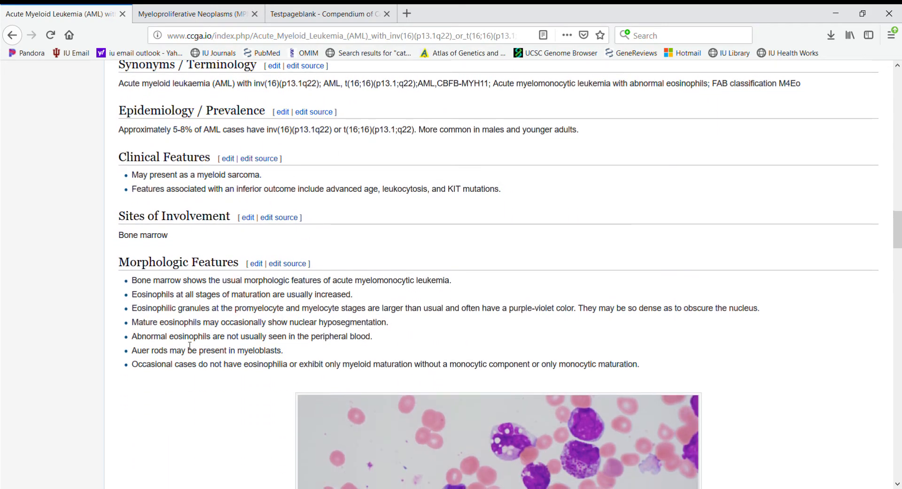
{"action": "scroll", "coordinate": [187, 345], "scroll_direction": "down", "scroll_amount": 10}
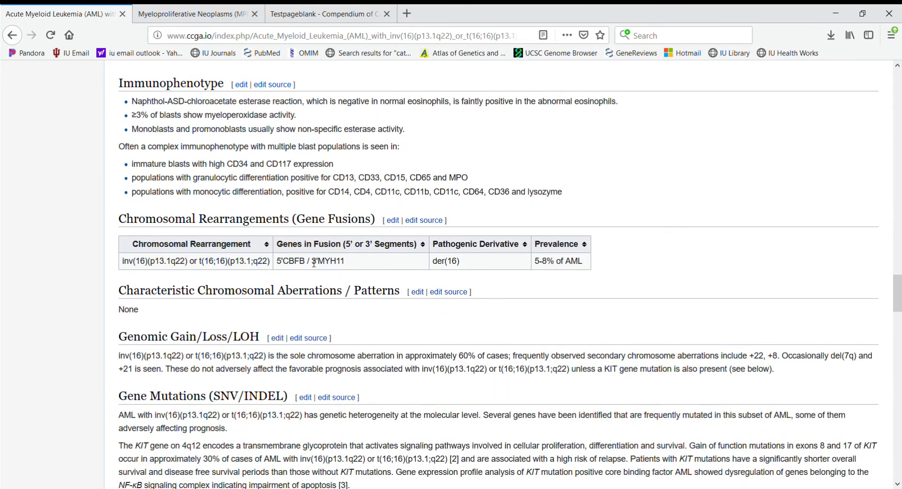
{"action": "scroll", "coordinate": [300, 329], "scroll_direction": "down", "scroll_amount": 15}
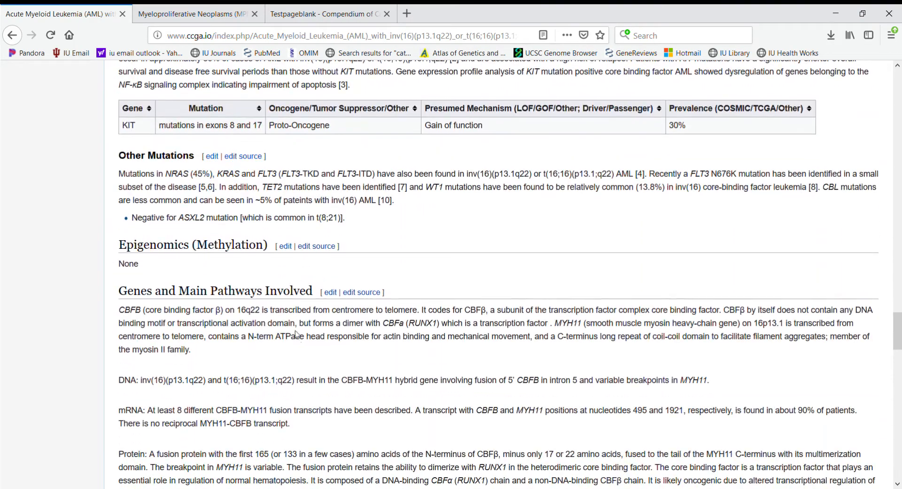
{"action": "scroll", "coordinate": [300, 335], "scroll_direction": "down", "scroll_amount": 18}
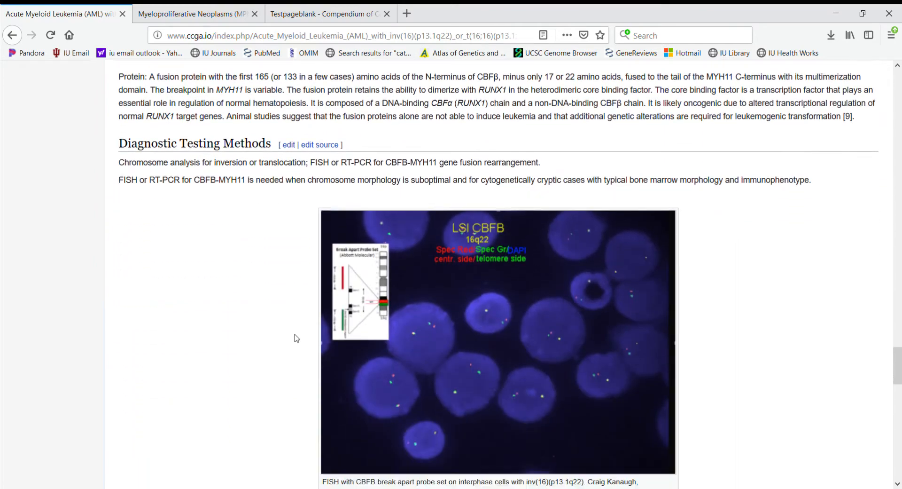
{"action": "scroll", "coordinate": [297, 338], "scroll_direction": "down", "scroll_amount": 18}
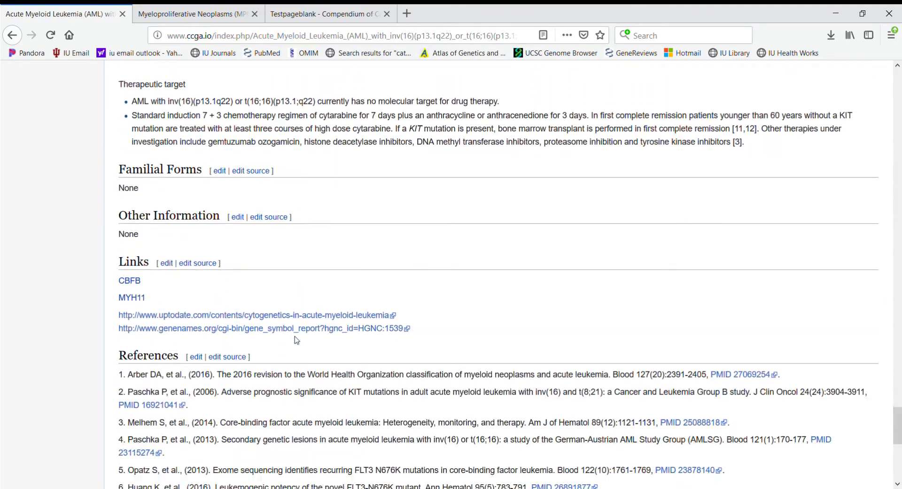
{"action": "scroll", "coordinate": [300, 340], "scroll_direction": "down", "scroll_amount": 1}
{"action": "scroll", "coordinate": [299, 340], "scroll_direction": "up", "scroll_amount": 20}
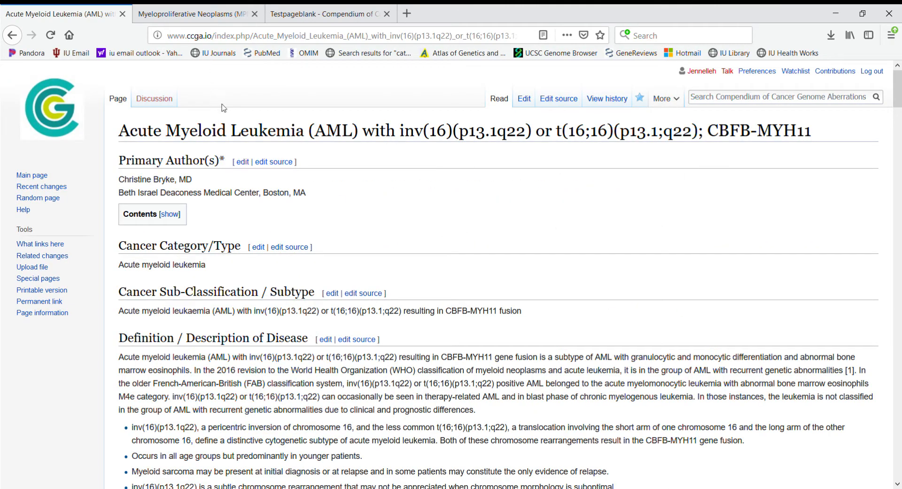
{"action": "left_click", "coordinate": [203, 16]}
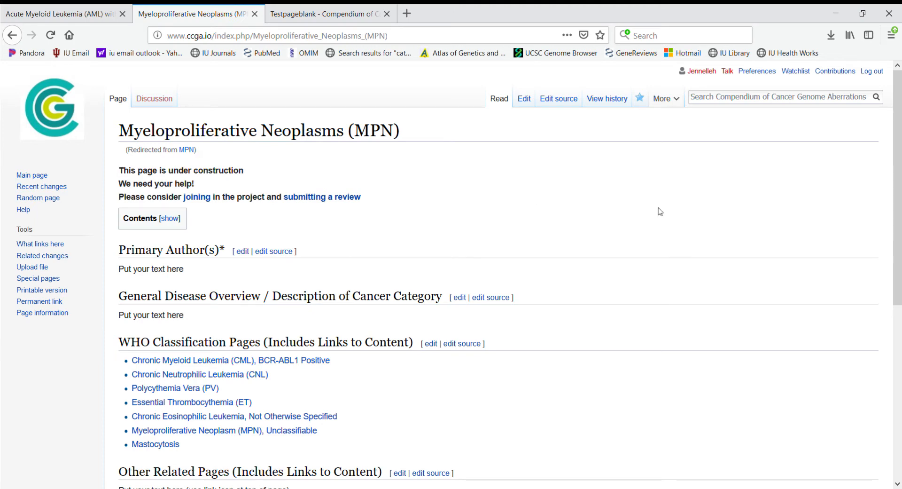
{"action": "scroll", "coordinate": [660, 212], "scroll_direction": "down", "scroll_amount": 2}
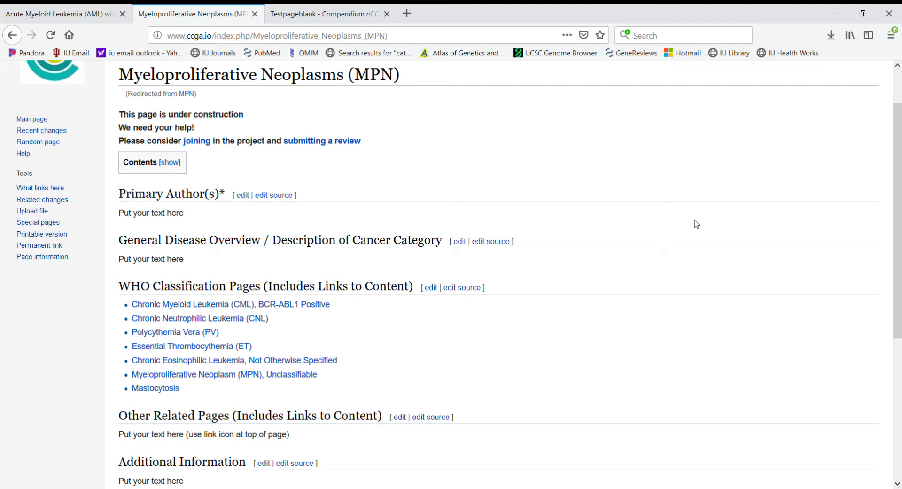
{"action": "scroll", "coordinate": [699, 226], "scroll_direction": "down", "scroll_amount": 2}
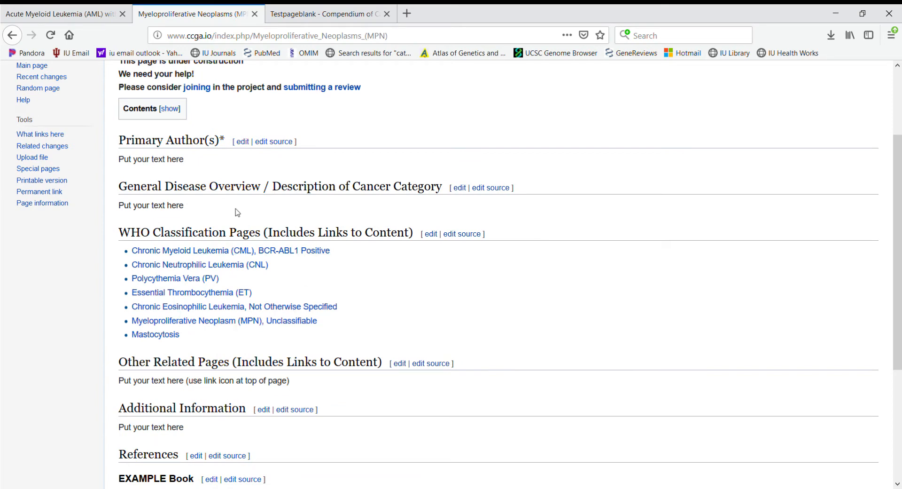
{"action": "scroll", "coordinate": [460, 311], "scroll_direction": "down", "scroll_amount": 3}
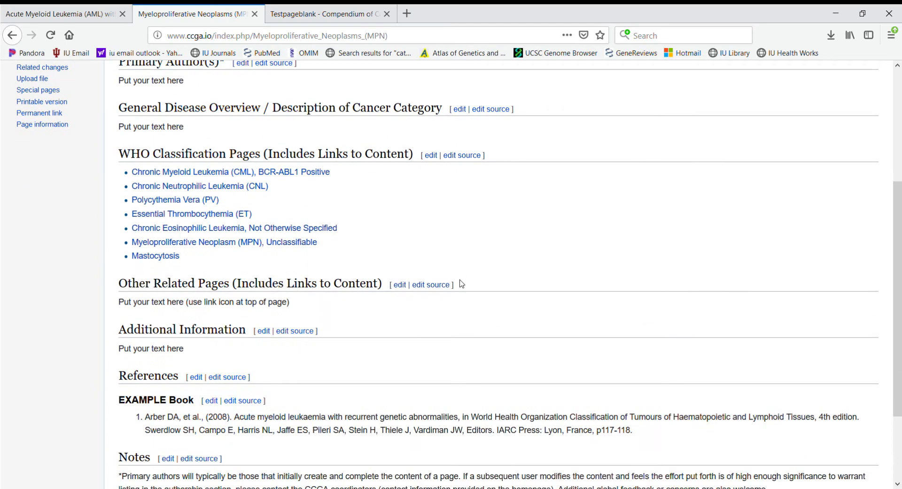
{"action": "scroll", "coordinate": [462, 284], "scroll_direction": "down", "scroll_amount": 2}
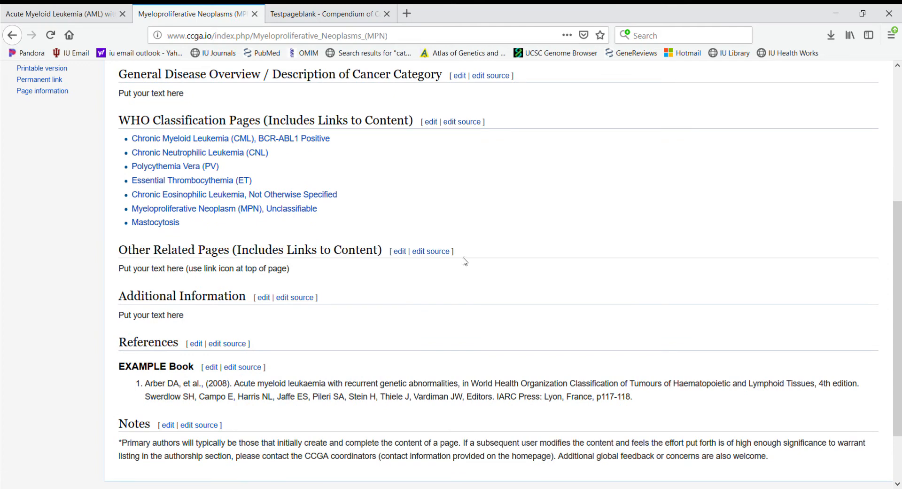
{"action": "scroll", "coordinate": [538, 179], "scroll_direction": "up", "scroll_amount": 8}
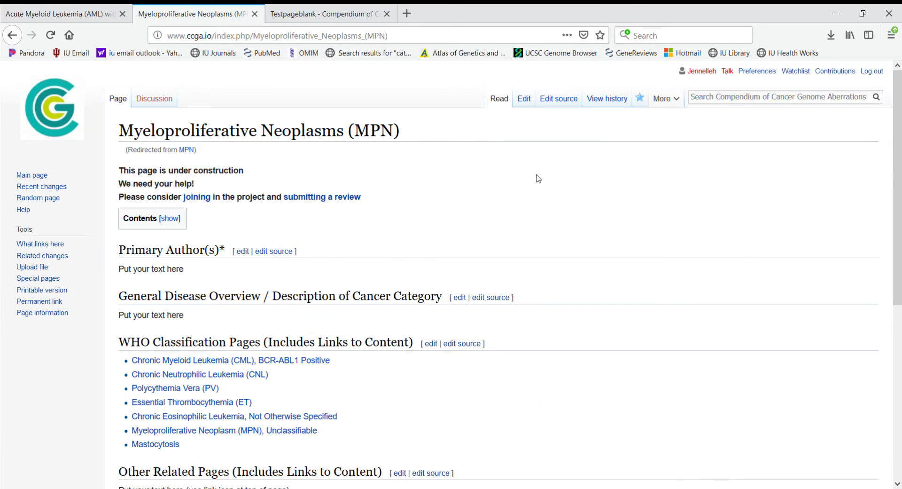
Step: Open the MPN page in the visual editor, undoing an accidental deletion of placeholder text
{"action": "left_click", "coordinate": [524, 99]}
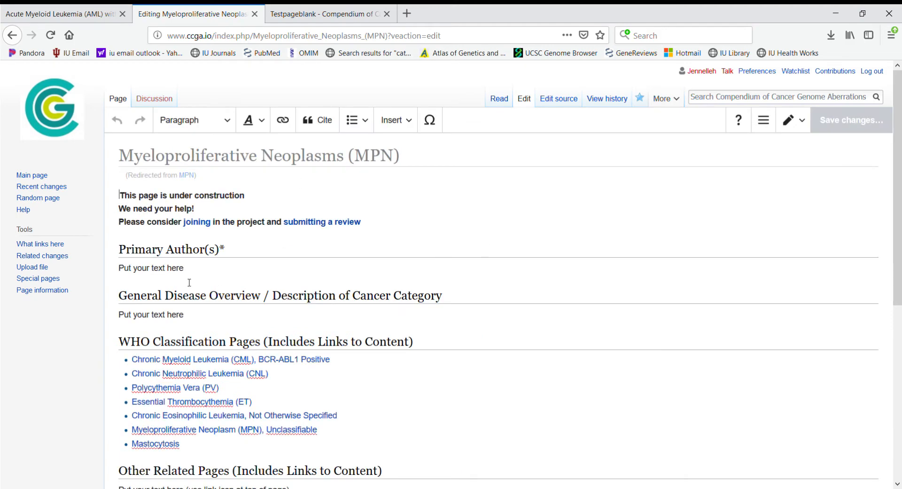
{"action": "left_click_drag", "start_coordinate": [124, 270], "coordinate": [220, 295]}
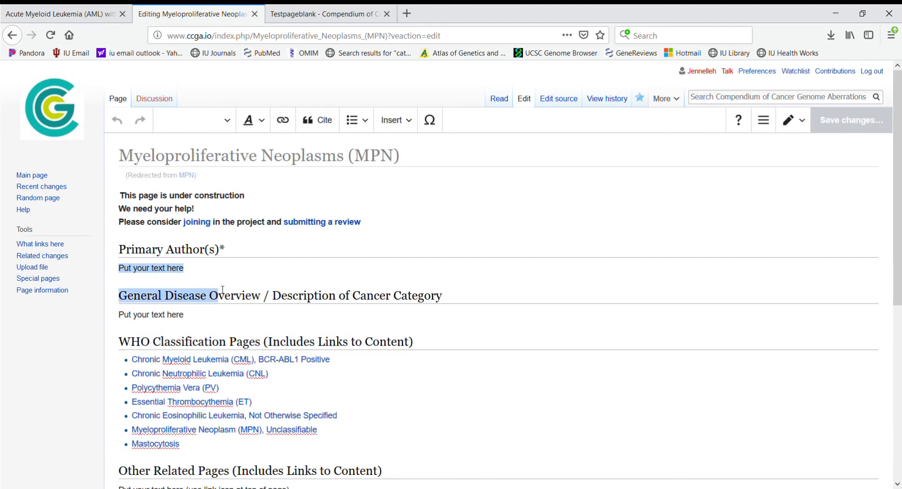
{"action": "key", "text": "BackSpace"}
{"action": "key", "text": "BackSpace"}
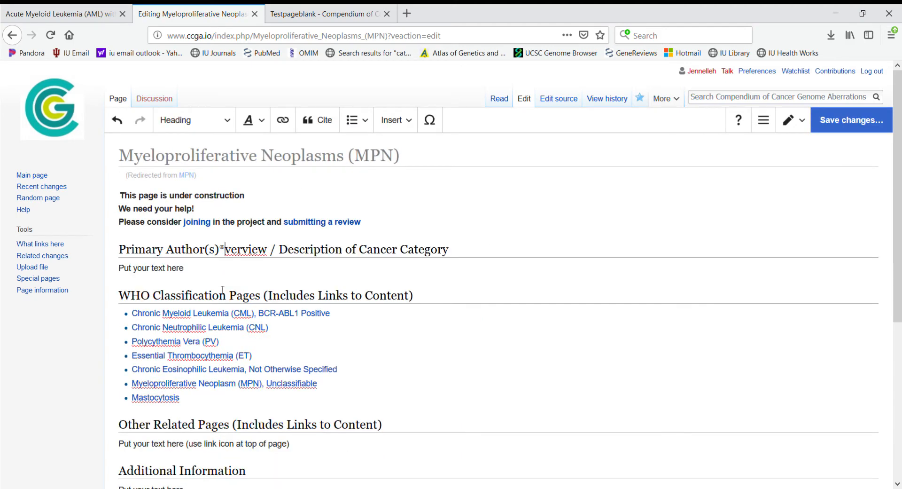
{"action": "key", "text": "ctrl+z"}
{"action": "key", "text": "ctrl+z"}
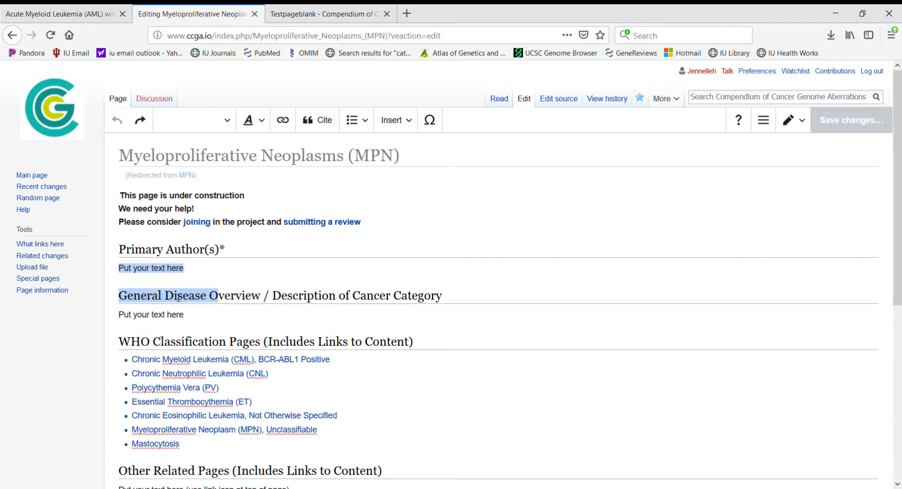
{"action": "left_click", "coordinate": [160, 271]}
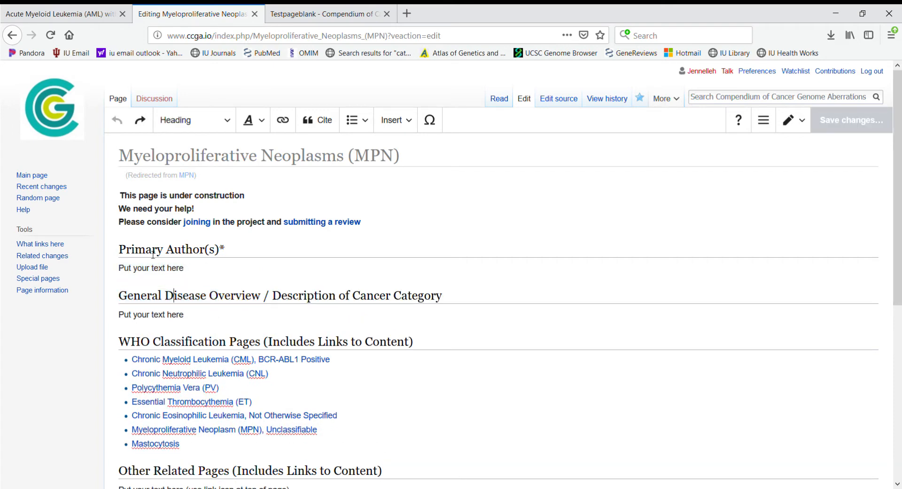
Step: Replace the Primary Author(s) placeholder text with 'dhdhdhd'
{"action": "left_click_drag", "start_coordinate": [121, 271], "coordinate": [190, 276]}
{"action": "type", "text": "dhdhdhdhd"}
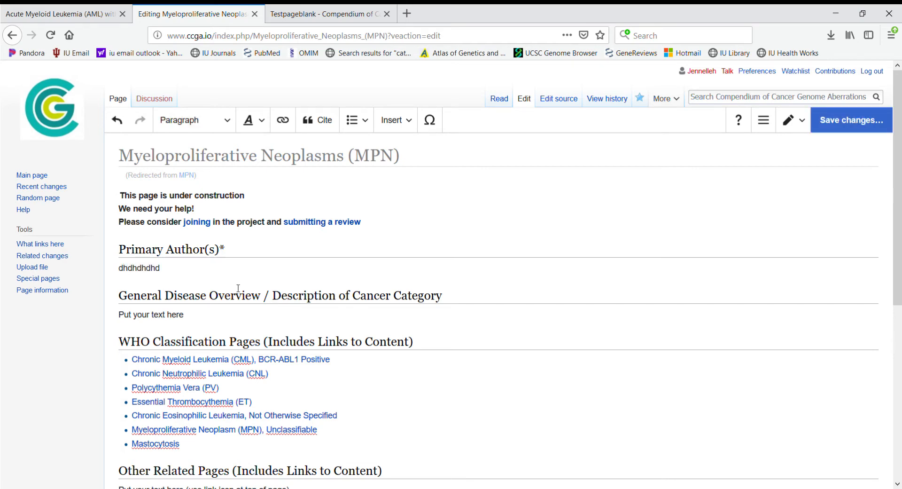
{"action": "scroll", "coordinate": [280, 305], "scroll_direction": "down", "scroll_amount": 5}
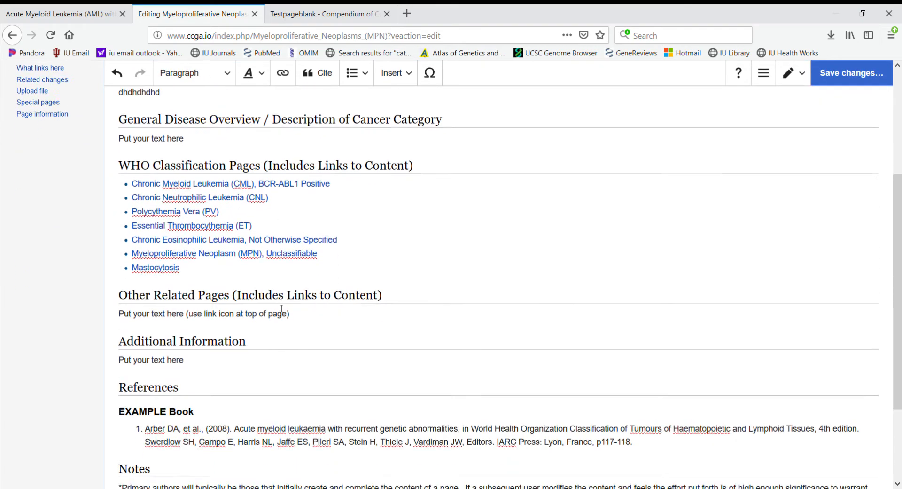
{"action": "scroll", "coordinate": [282, 311], "scroll_direction": "up", "scroll_amount": 3}
{"action": "scroll", "coordinate": [281, 311], "scroll_direction": "up", "scroll_amount": 2}
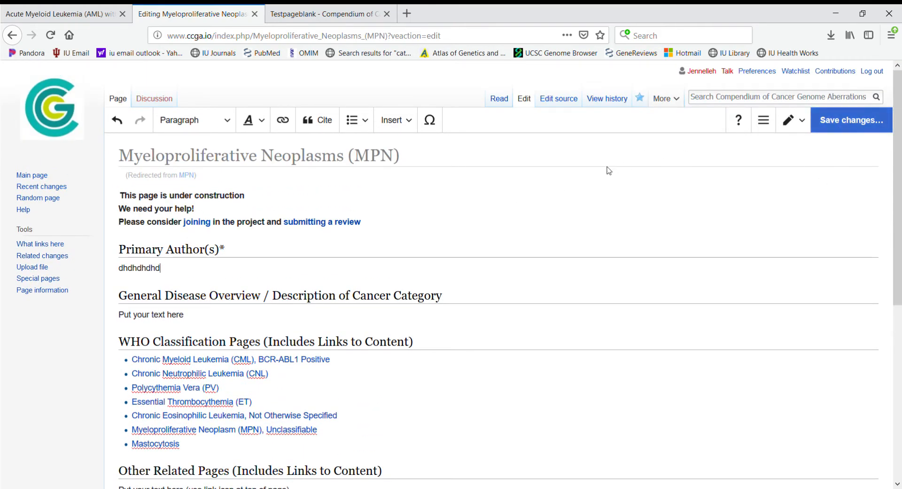
Step: Discard the unsaved MPN edits and switch to the Testpageblank page
{"action": "left_click", "coordinate": [501, 100]}
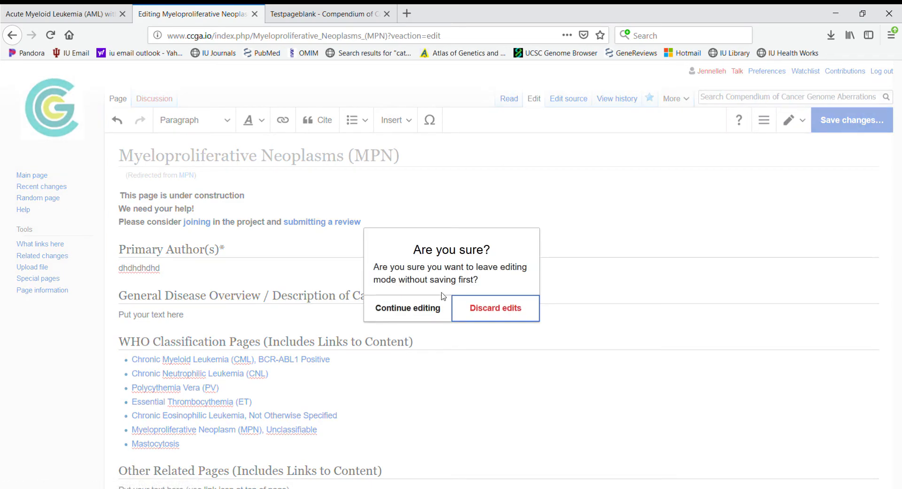
{"action": "left_click", "coordinate": [480, 309]}
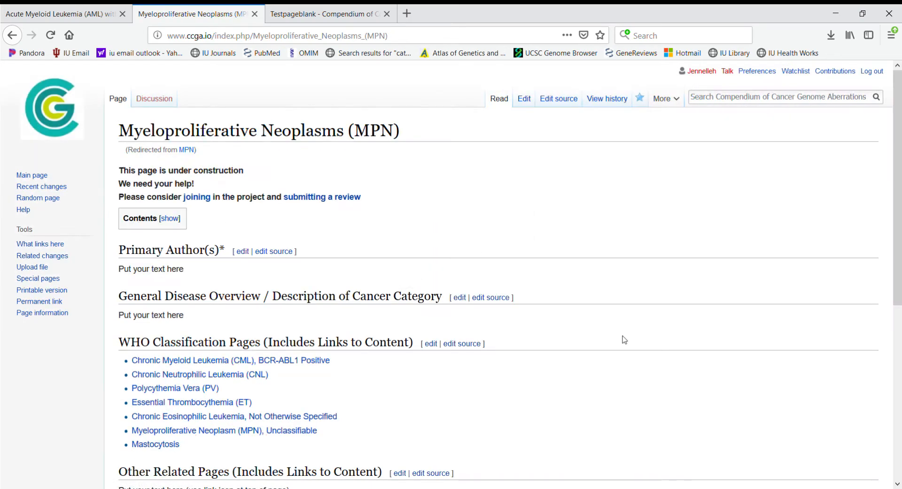
{"action": "scroll", "coordinate": [624, 340], "scroll_direction": "down", "scroll_amount": 4}
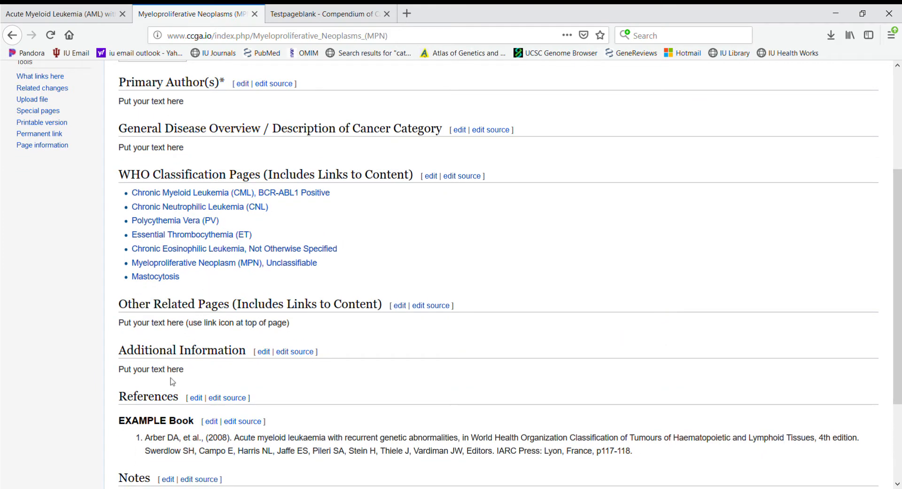
{"action": "scroll", "coordinate": [380, 358], "scroll_direction": "up", "scroll_amount": 4}
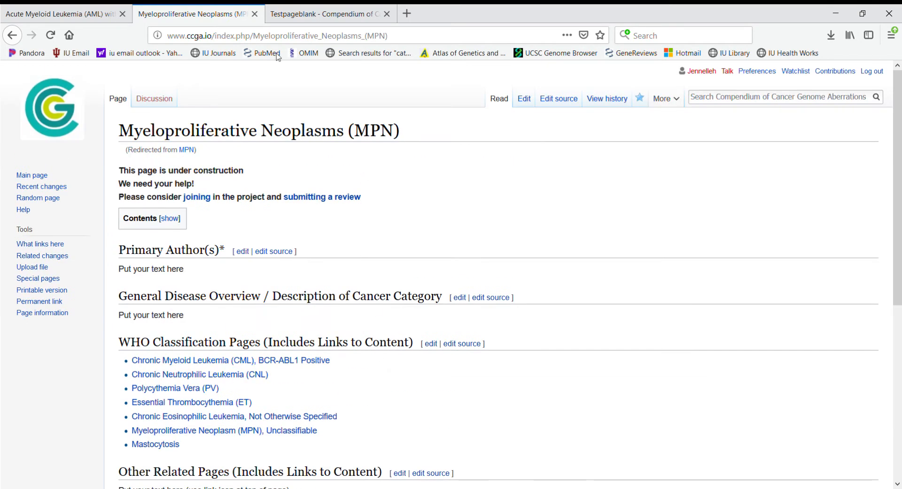
{"action": "left_click", "coordinate": [338, 13]}
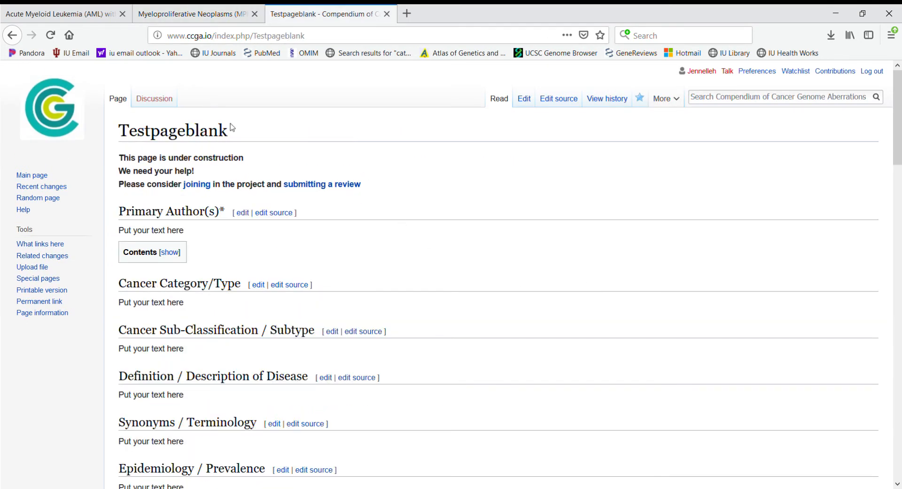
Step: Open Testpageblank in the visual editor and replace the Primary Author(s) placeholder with the author's name and PhD
{"action": "scroll", "coordinate": [484, 188], "scroll_direction": "down", "scroll_amount": 1}
{"action": "scroll", "coordinate": [484, 188], "scroll_direction": "down", "scroll_amount": 2}
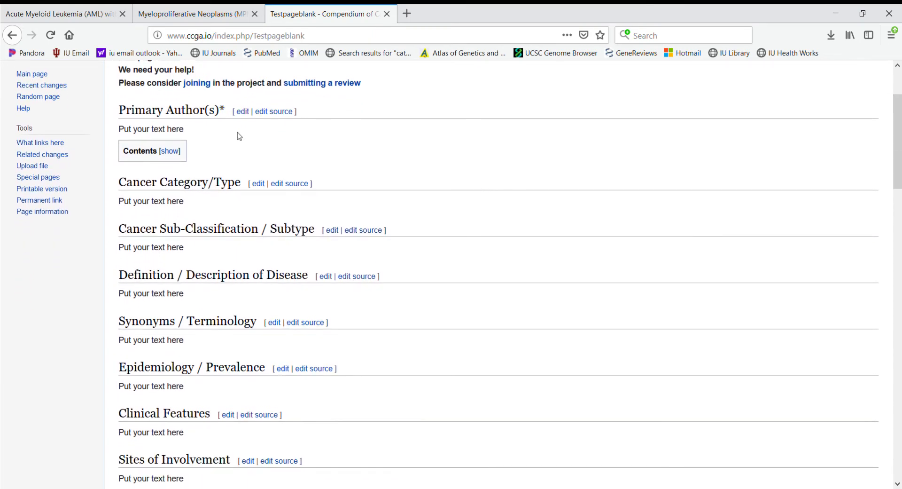
{"action": "scroll", "coordinate": [456, 197], "scroll_direction": "up", "scroll_amount": 3}
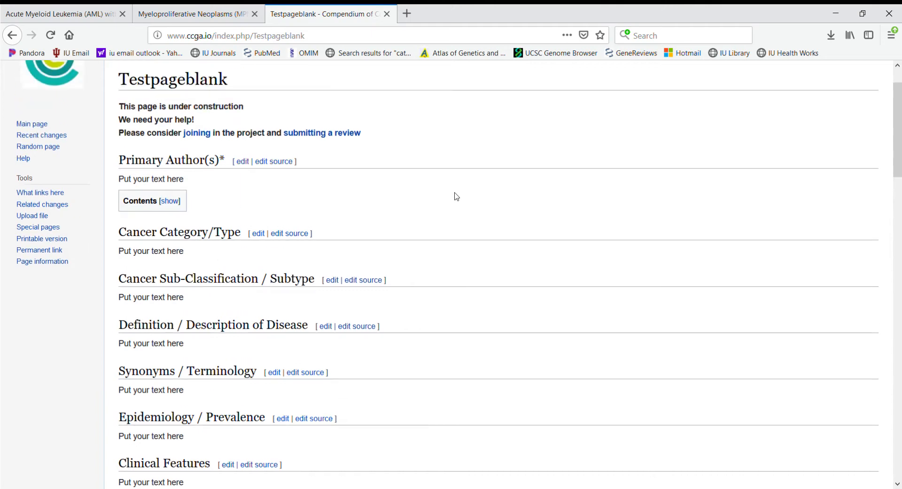
{"action": "left_click", "coordinate": [524, 100]}
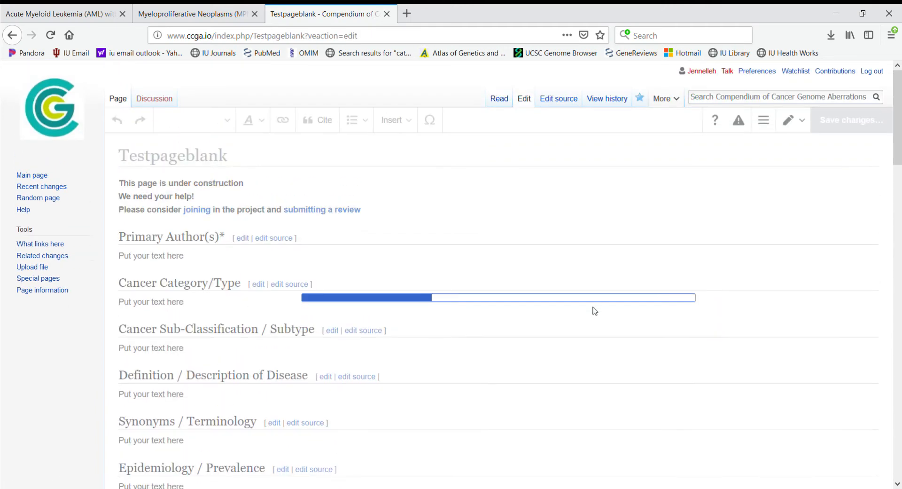
{"action": "scroll", "coordinate": [514, 283], "scroll_direction": "down", "scroll_amount": 2}
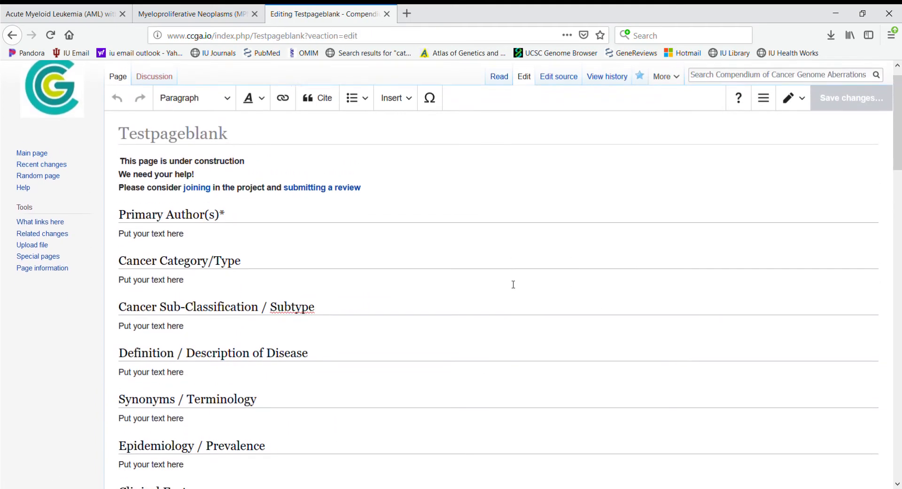
{"action": "left_click_drag", "start_coordinate": [120, 203], "coordinate": [193, 203]}
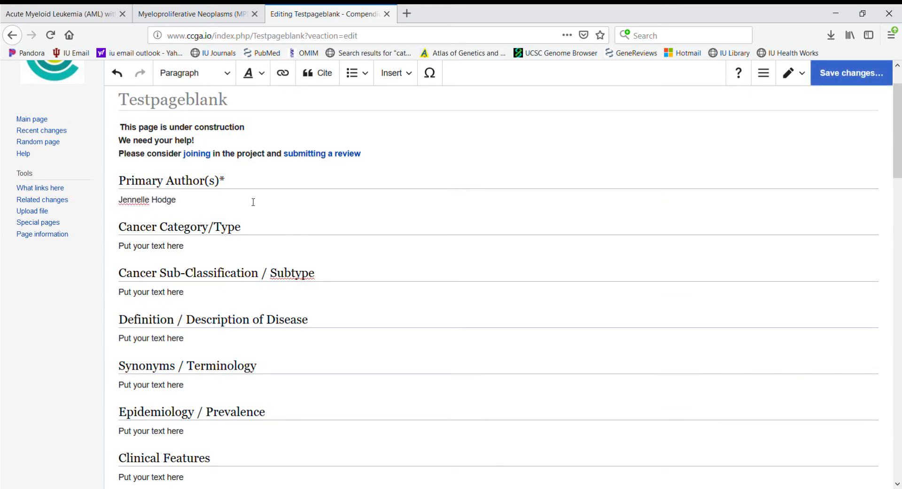
{"action": "type", "text": ", PhD"}
{"action": "scroll", "coordinate": [296, 216], "scroll_direction": "down", "scroll_amount": 3}
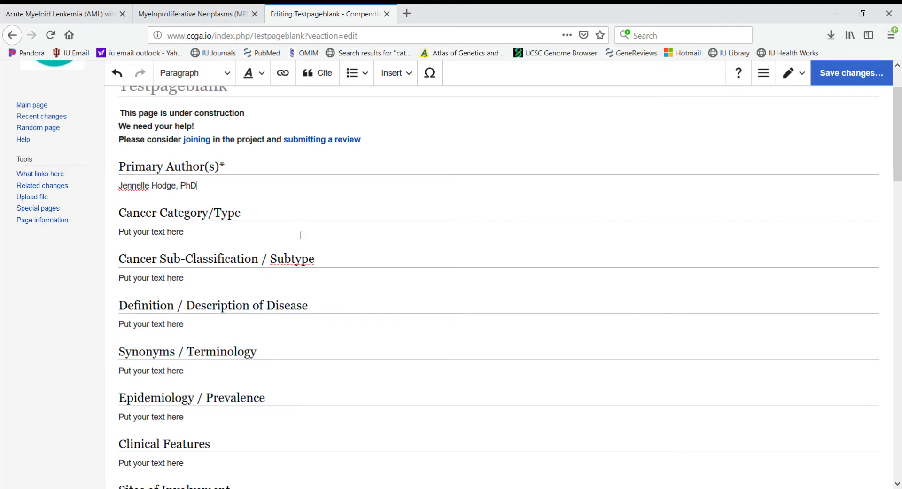
{"action": "scroll", "coordinate": [239, 297], "scroll_direction": "down", "scroll_amount": 10}
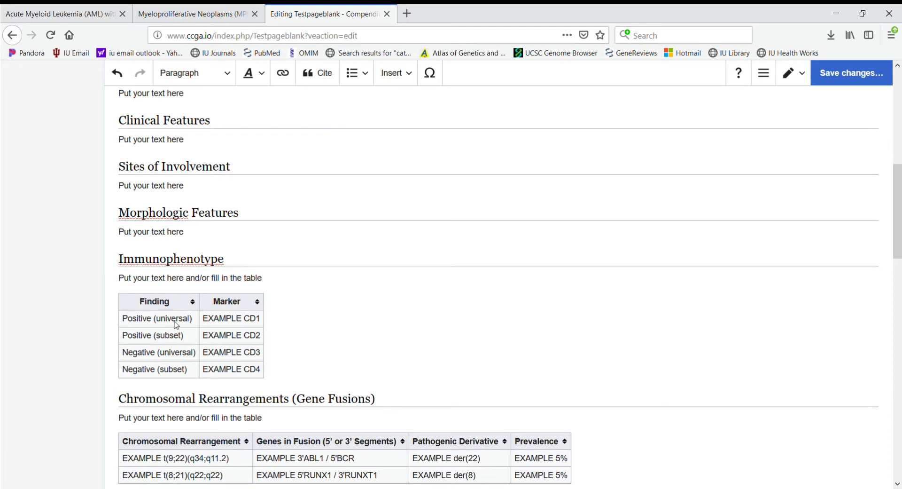
{"action": "left_click", "coordinate": [167, 321]}
{"action": "left_click_drag", "start_coordinate": [175, 324], "coordinate": [119, 320]}
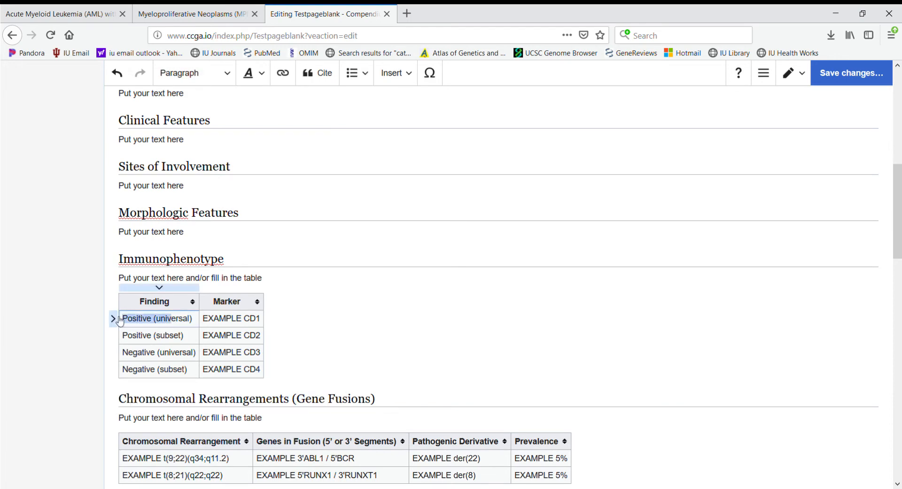
{"action": "type", "text": "dkdkkd"}
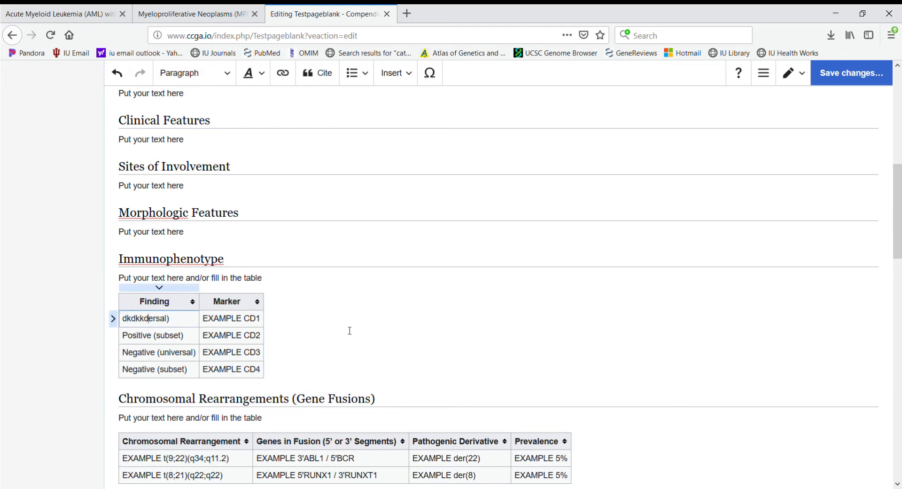
{"action": "left_click", "coordinate": [159, 288]}
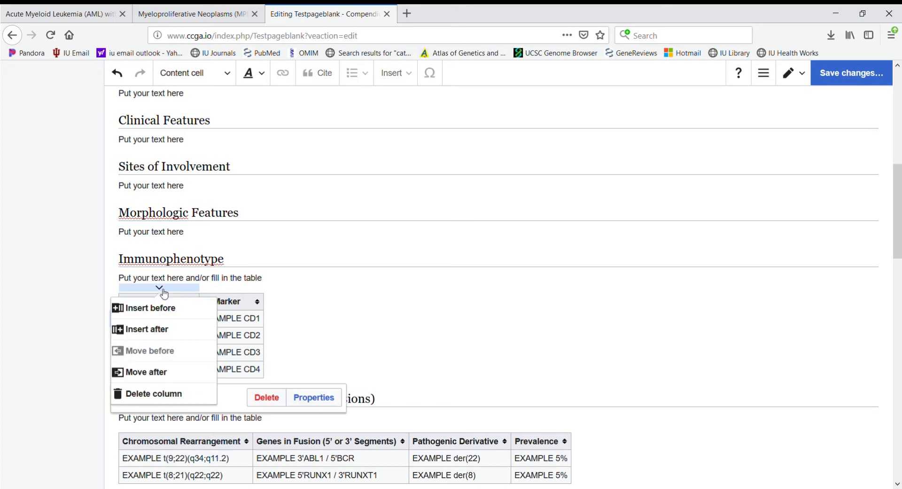
{"action": "left_click", "coordinate": [165, 331]}
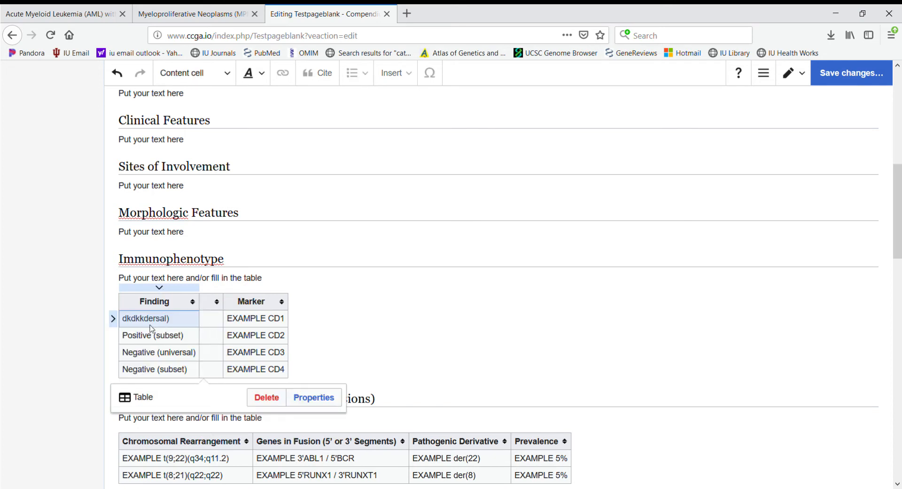
{"action": "left_click", "coordinate": [113, 319]}
{"action": "left_click", "coordinate": [179, 300]}
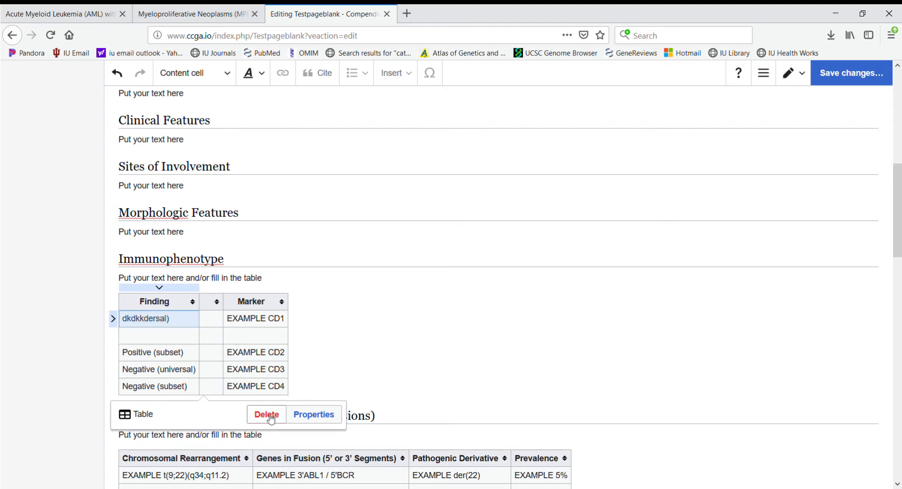
{"action": "left_click", "coordinate": [511, 321]}
{"action": "scroll", "coordinate": [319, 292], "scroll_direction": "down", "scroll_amount": 1}
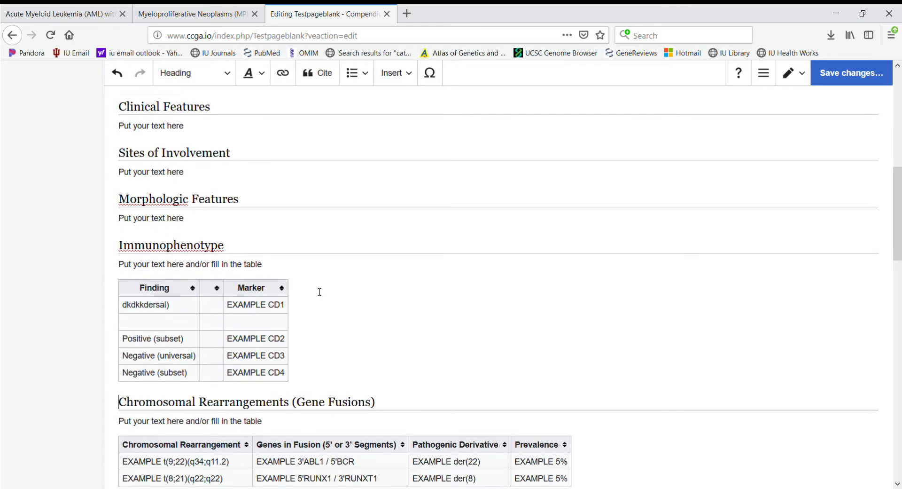
{"action": "left_click", "coordinate": [164, 313]}
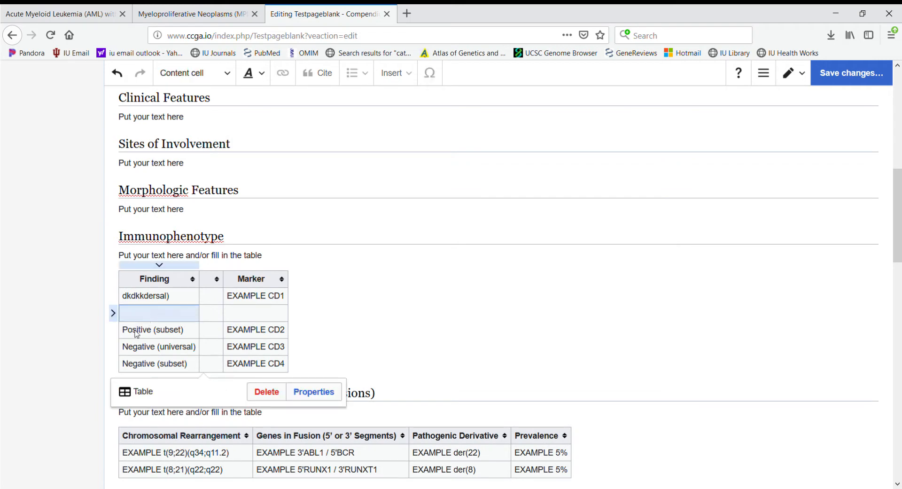
{"action": "left_click_drag", "start_coordinate": [137, 333], "coordinate": [260, 375]}
{"action": "left_click", "coordinate": [334, 350]}
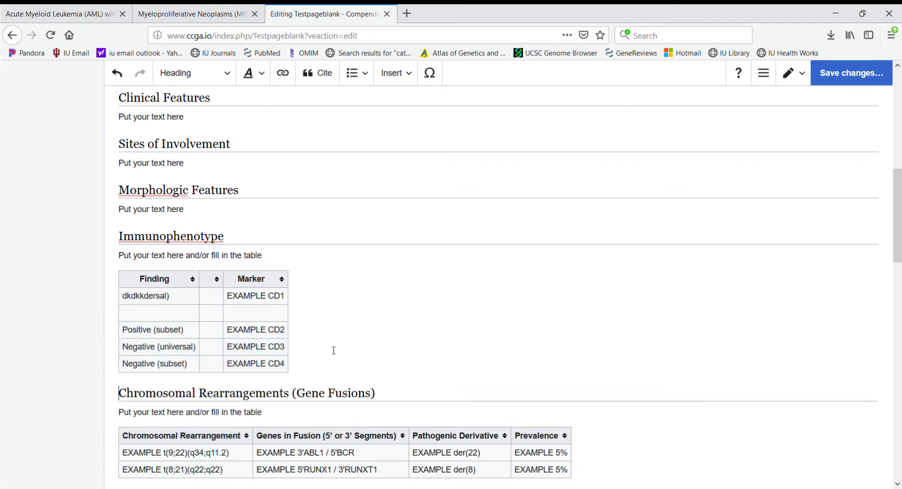
{"action": "scroll", "coordinate": [333, 350], "scroll_direction": "down", "scroll_amount": 2}
{"action": "left_click", "coordinate": [205, 405]}
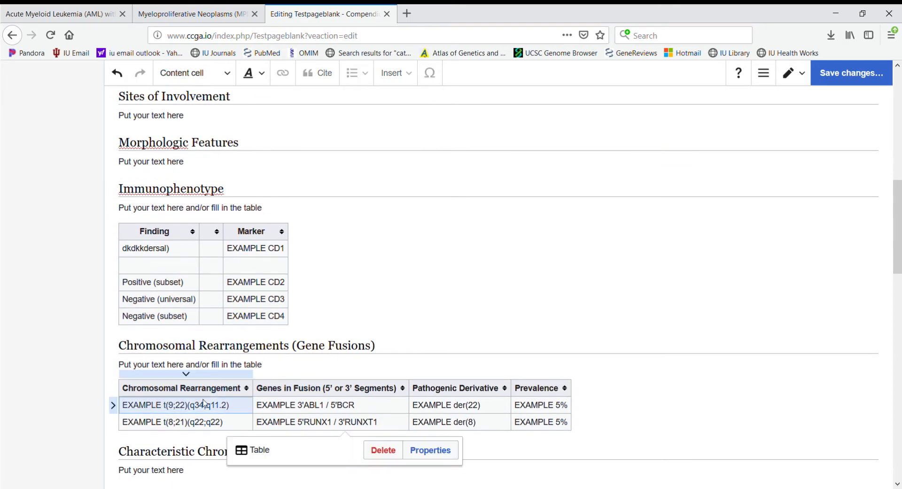
{"action": "left_click_drag", "start_coordinate": [238, 407], "coordinate": [120, 408]}
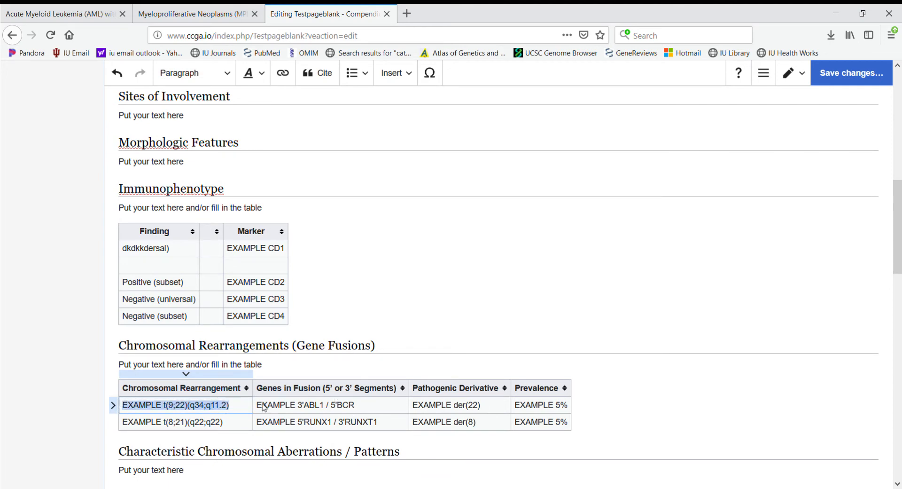
{"action": "left_click", "coordinate": [437, 413]}
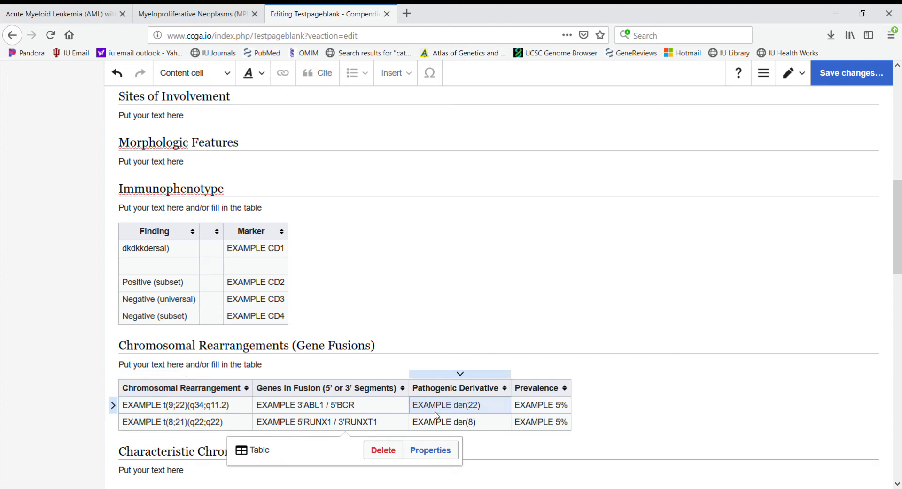
{"action": "left_click", "coordinate": [299, 409]}
{"action": "left_click", "coordinate": [299, 408]}
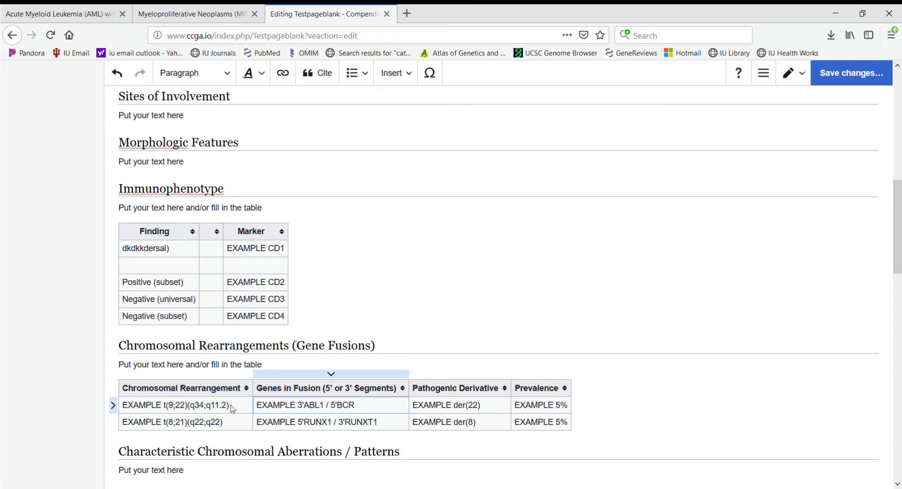
{"action": "scroll", "coordinate": [417, 347], "scroll_direction": "down", "scroll_amount": 5}
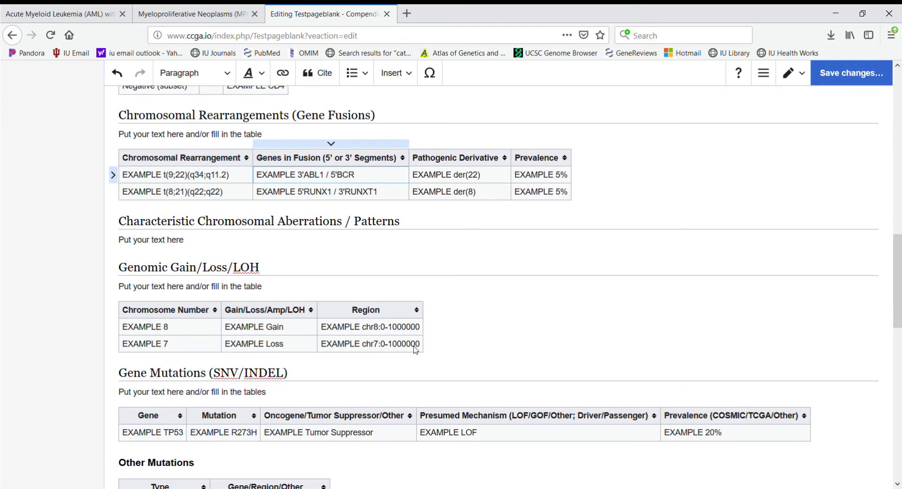
{"action": "scroll", "coordinate": [418, 352], "scroll_direction": "up", "scroll_amount": 15}
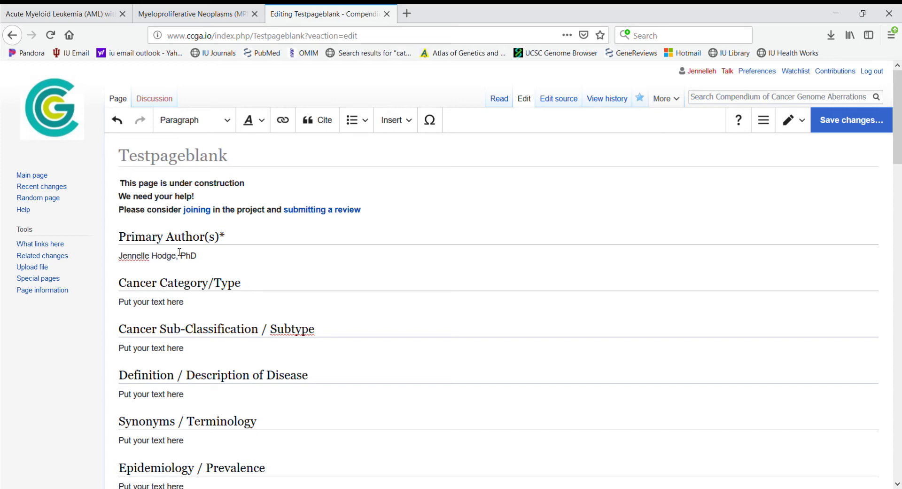
Step: Bold the author's first name, then place the caret after the Cancer Category/Type placeholder
{"action": "double_click", "coordinate": [148, 258]}
{"action": "left_click", "coordinate": [265, 125]}
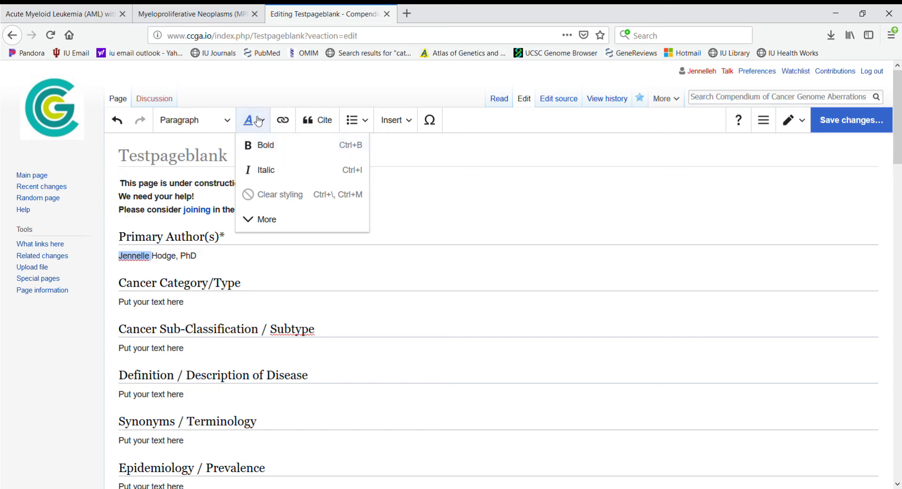
{"action": "left_click", "coordinate": [269, 146]}
{"action": "left_click", "coordinate": [274, 285]}
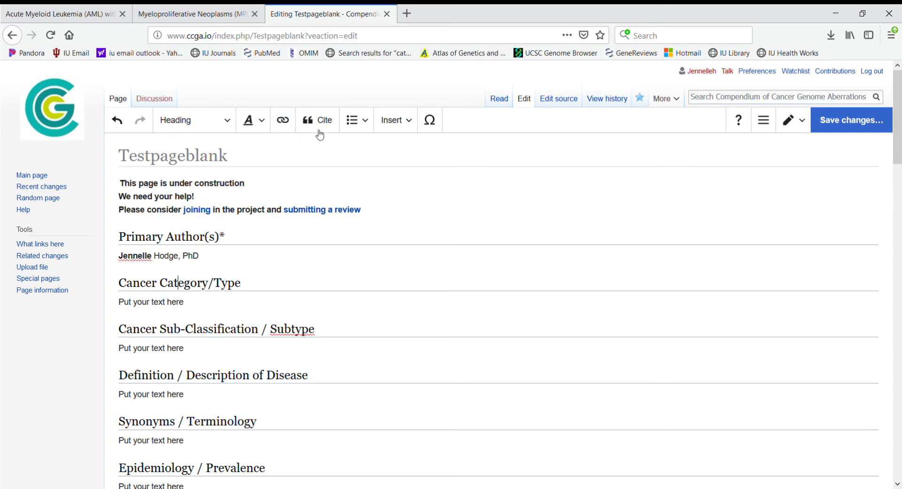
{"action": "left_click", "coordinate": [247, 301]}
Step: Insert an automatic citation from PMID 32231866, 'Clinical implications of recurrent gene mutations in acute myeloid leukemia'
{"action": "left_click", "coordinate": [315, 124]}
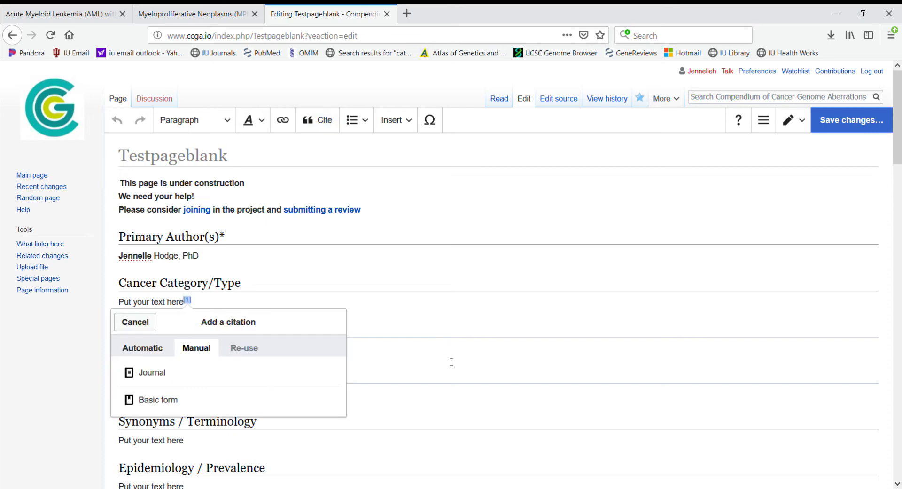
{"action": "left_click", "coordinate": [162, 352]}
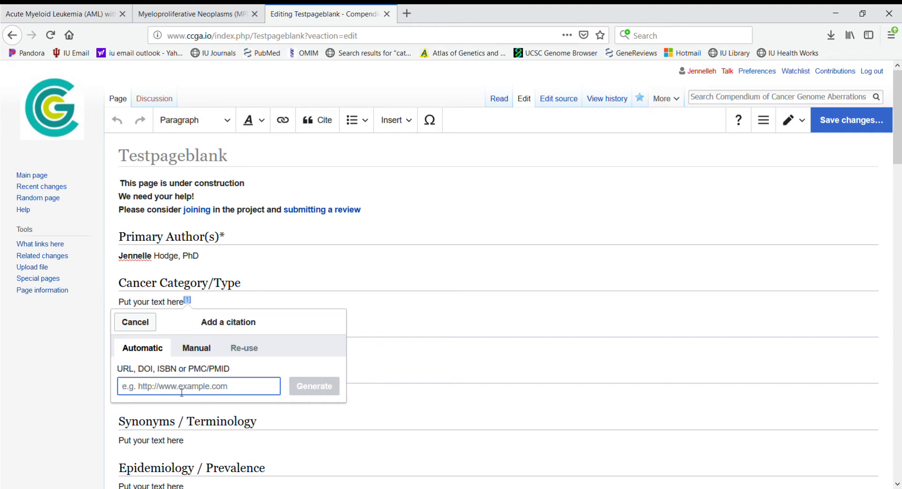
{"action": "type", "text": "3"}
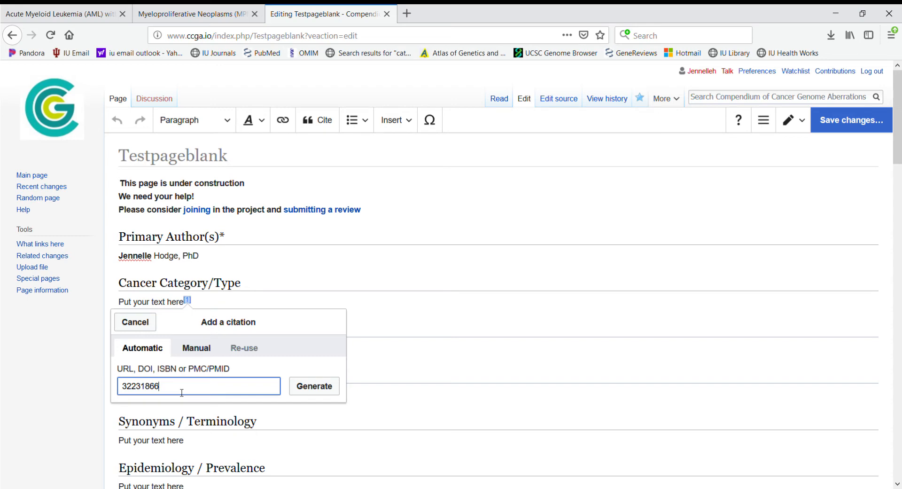
{"action": "type", "text": "2231866"}
{"action": "key", "text": "Return"}
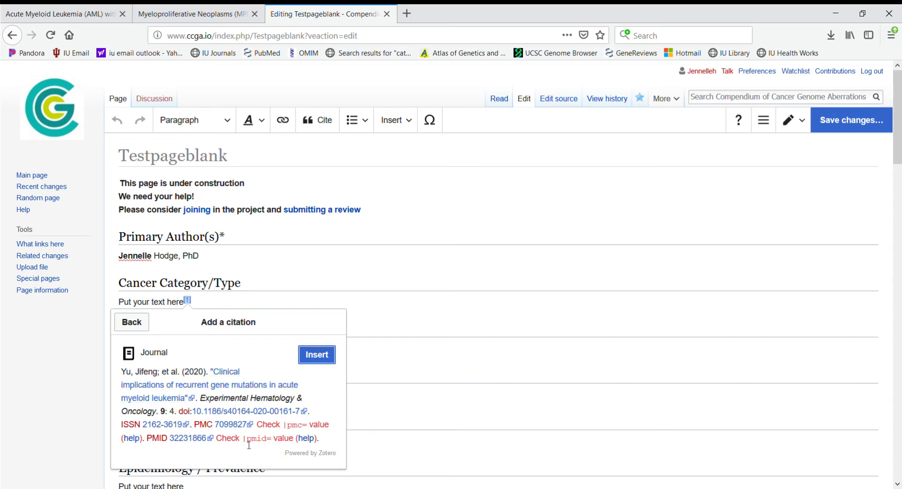
{"action": "left_click", "coordinate": [316, 357]}
{"action": "left_click", "coordinate": [390, 273]}
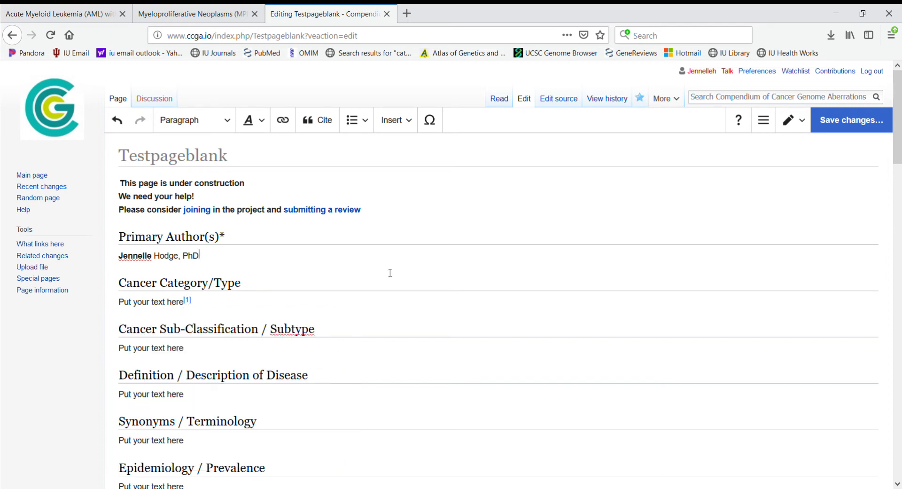
Step: Inspect the full reference details of the new [1] citation
{"action": "left_click", "coordinate": [188, 301]}
{"action": "left_click", "coordinate": [504, 319]}
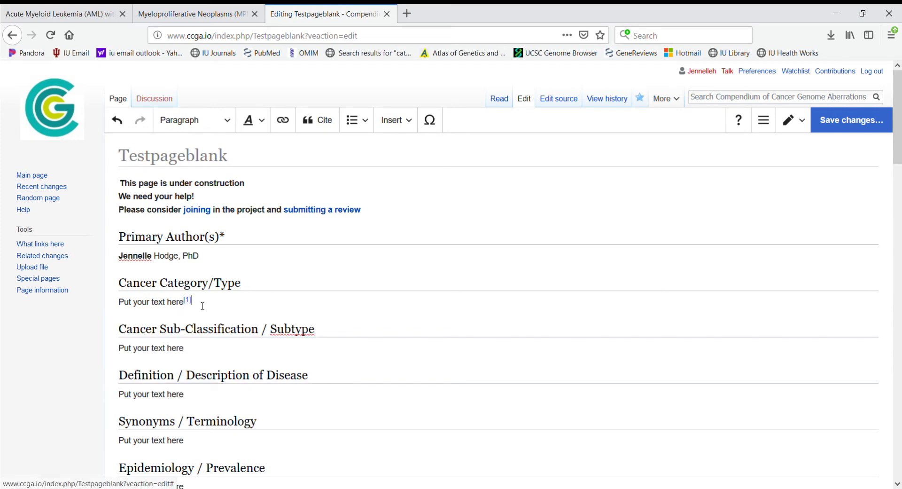
{"action": "scroll", "coordinate": [334, 269], "scroll_direction": "down", "scroll_amount": 20}
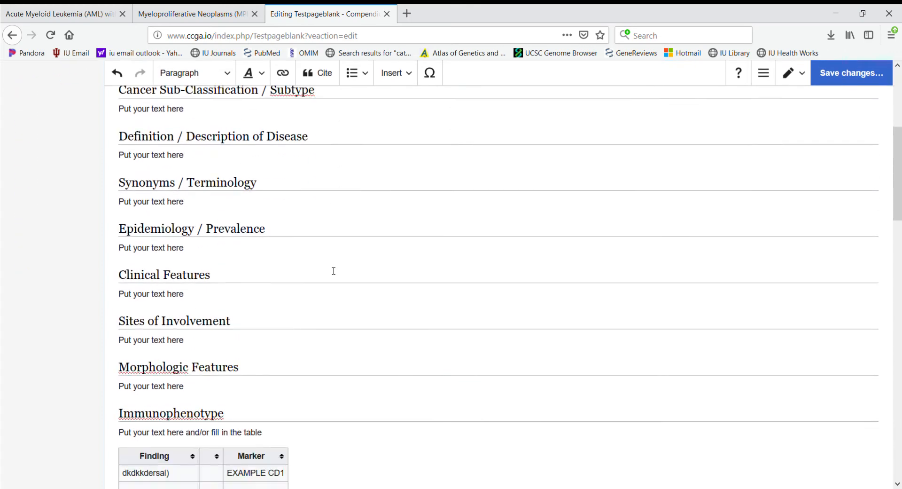
{"action": "scroll", "coordinate": [334, 273], "scroll_direction": "down", "scroll_amount": 1}
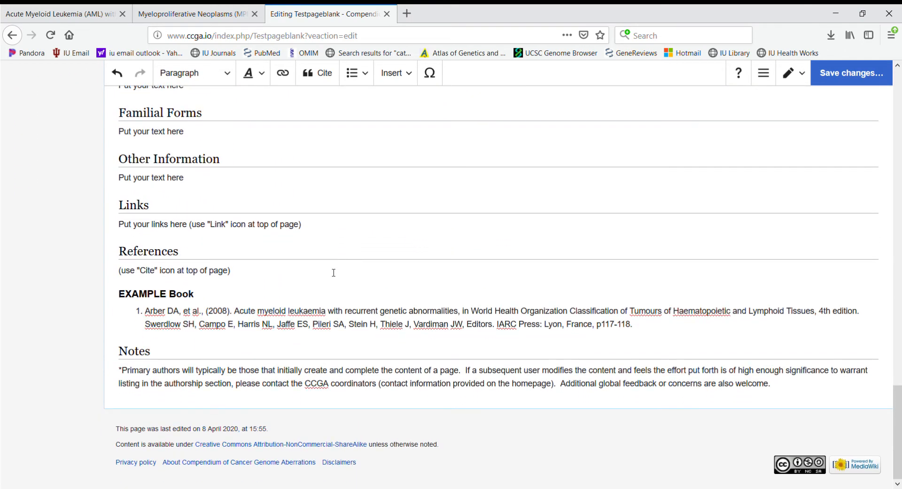
Step: Add a references list on a new line under the References heading
{"action": "key", "text": "Return"}
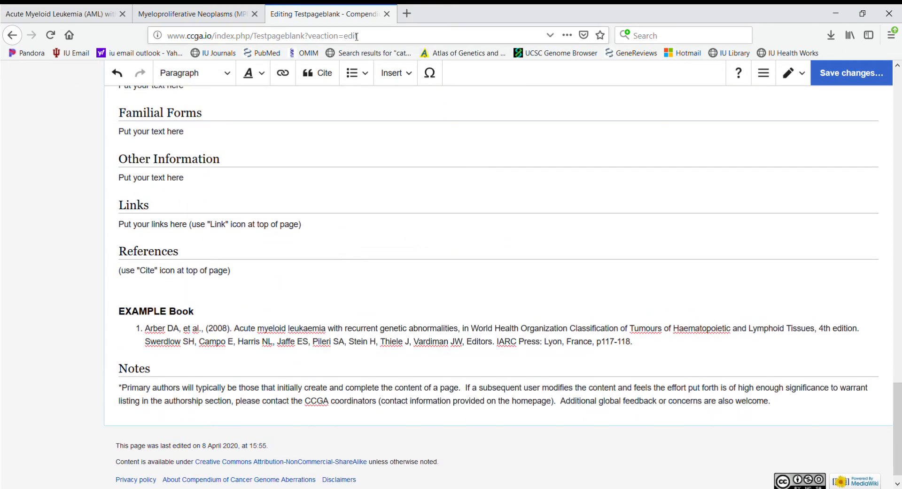
{"action": "left_click", "coordinate": [394, 79]}
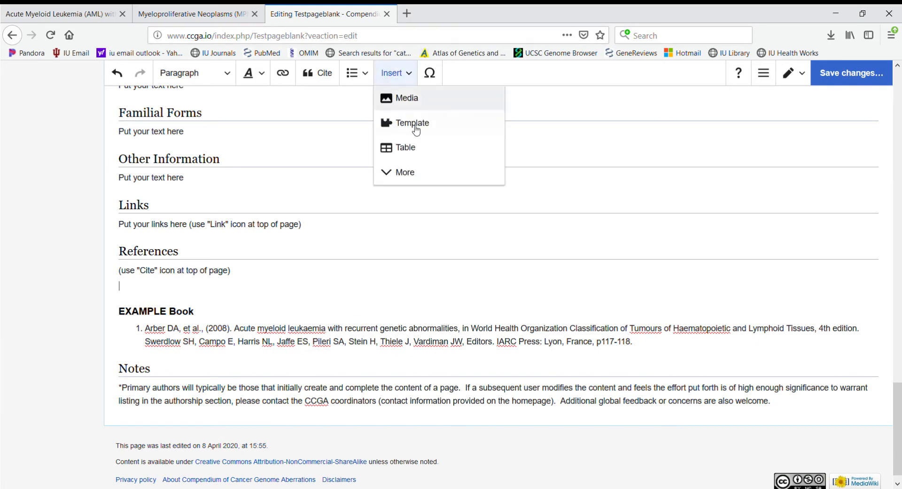
{"action": "left_click", "coordinate": [413, 172]}
{"action": "left_click", "coordinate": [437, 266]}
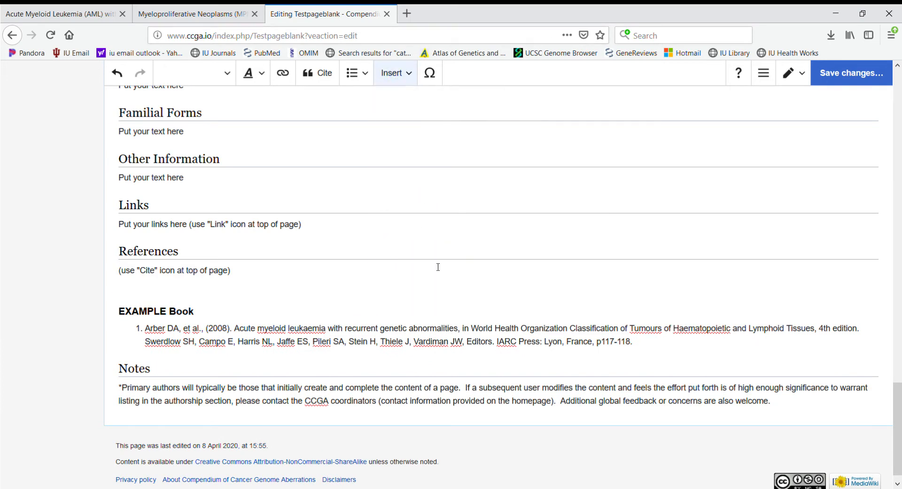
{"action": "left_click", "coordinate": [288, 253]}
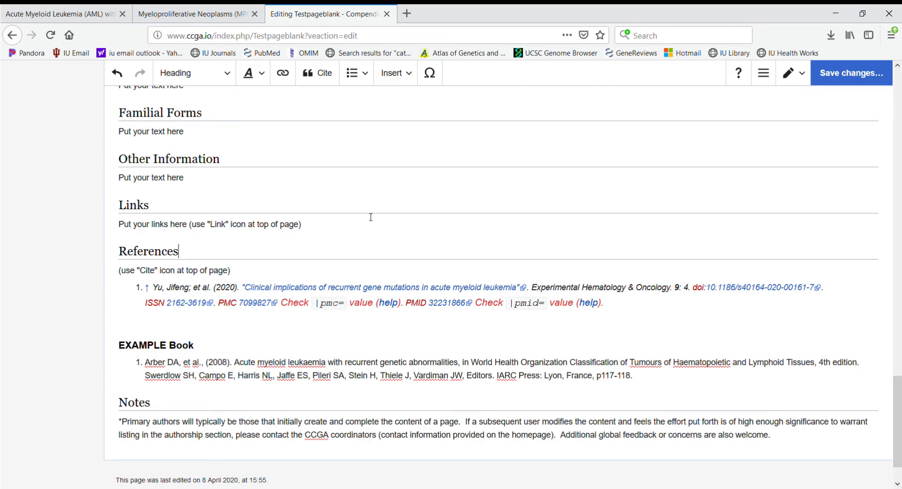
{"action": "scroll", "coordinate": [371, 217], "scroll_direction": "up", "scroll_amount": 15}
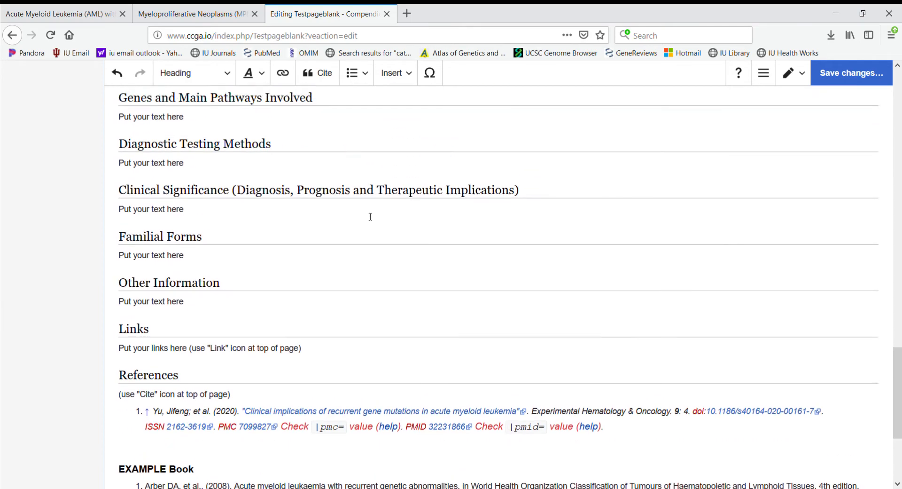
{"action": "scroll", "coordinate": [370, 217], "scroll_direction": "up", "scroll_amount": 5}
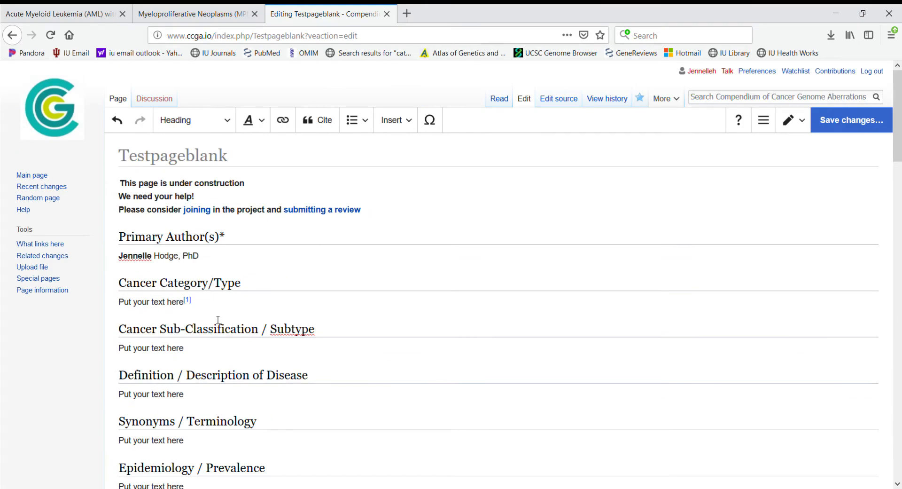
Step: Restore an accidentally deleted [1] citation, then open Cite's Re-use tab after the Cancer Category/Type text
{"action": "left_click", "coordinate": [201, 309]}
{"action": "key", "text": "Left"}
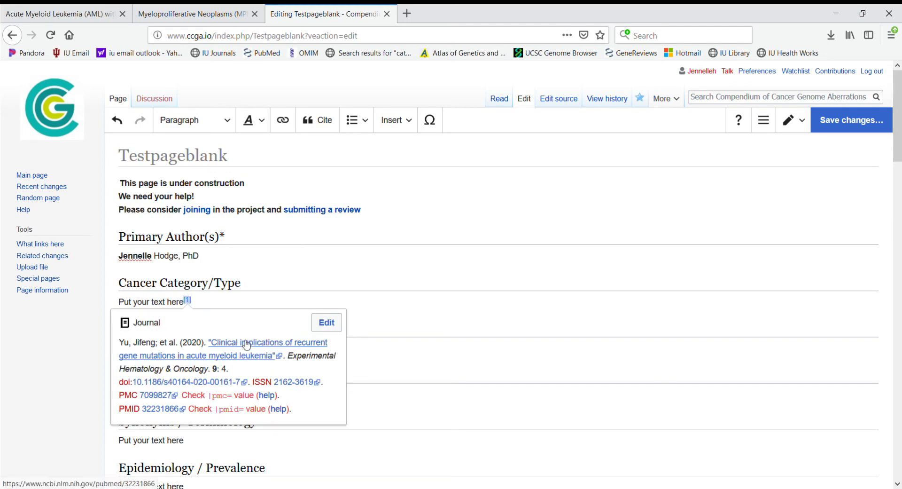
{"action": "key", "text": "BackSpace"}
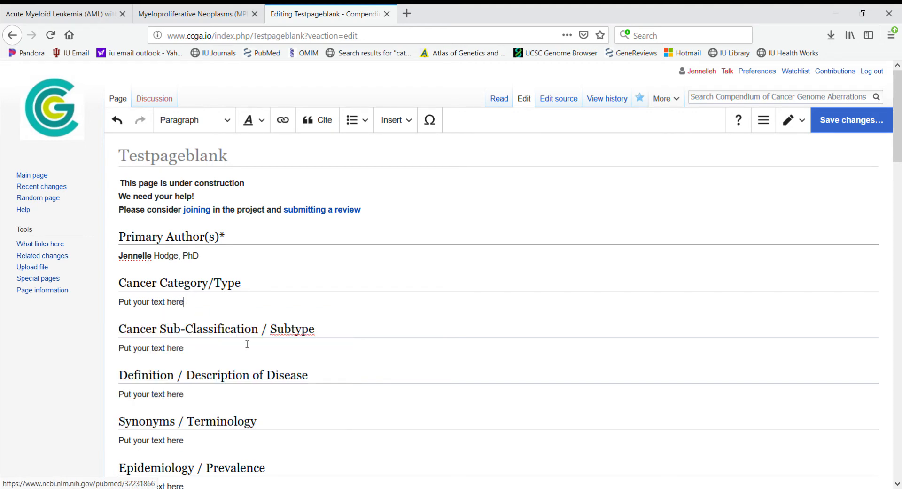
{"action": "left_click", "coordinate": [126, 128]}
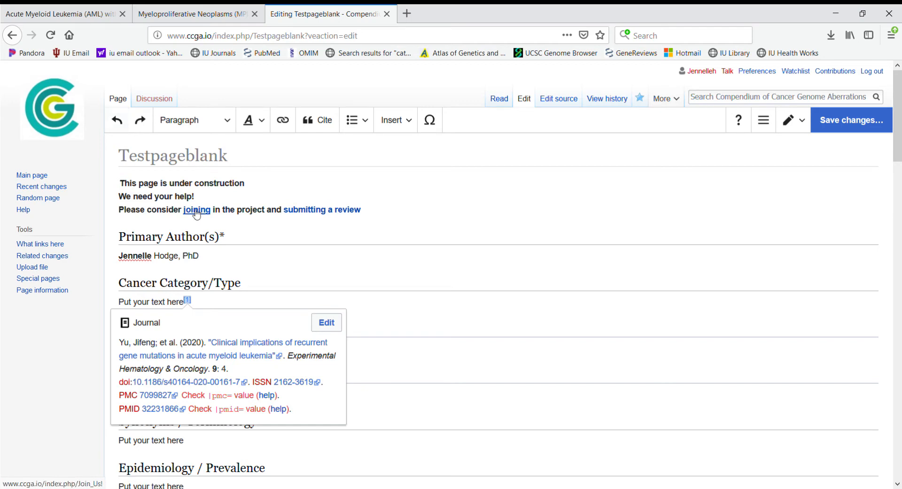
{"action": "left_click", "coordinate": [284, 303]}
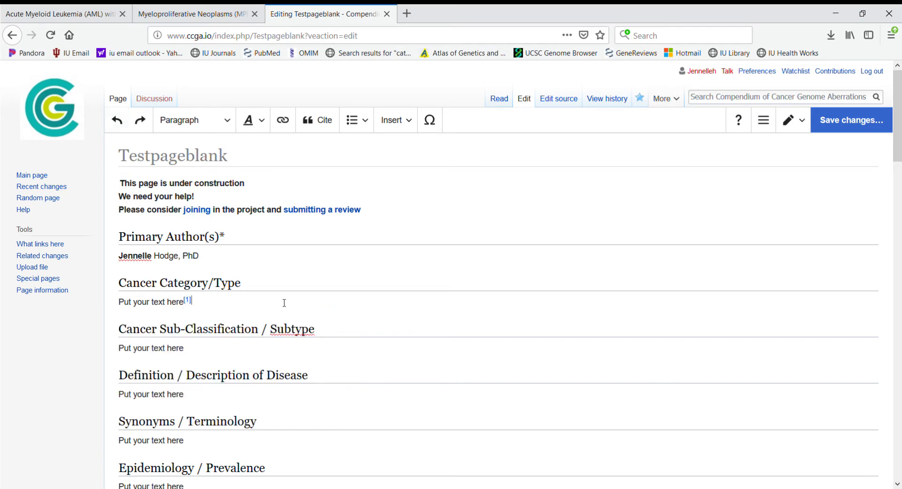
{"action": "left_click", "coordinate": [318, 123]}
{"action": "left_click", "coordinate": [245, 349]}
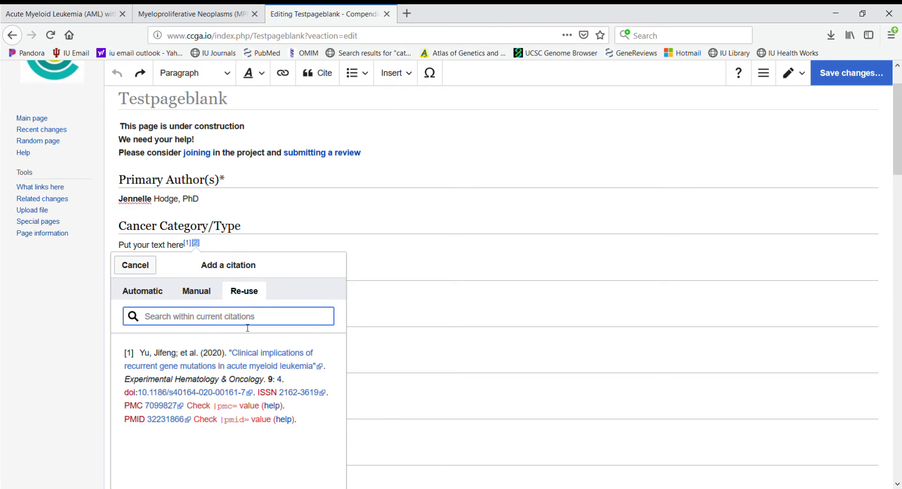
Step: Re-use citation [1] after the Cancer Category/Type and Definition texts
{"action": "left_click", "coordinate": [198, 368]}
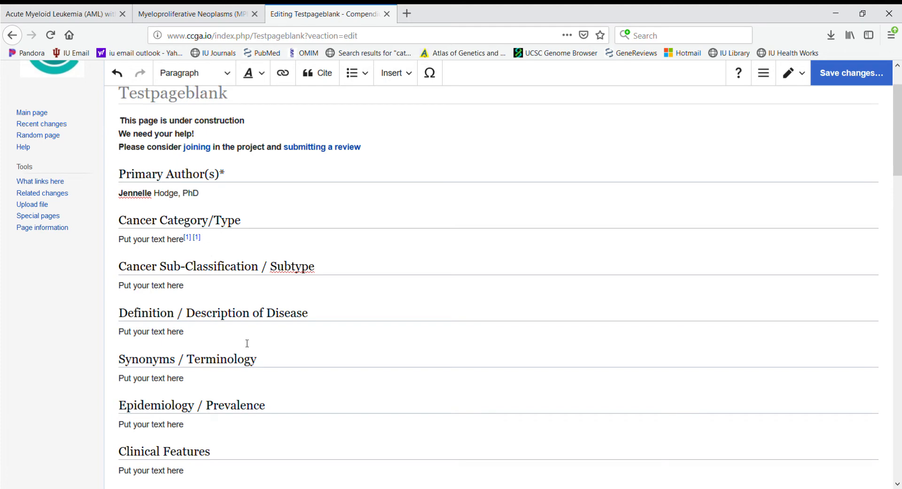
{"action": "left_click", "coordinate": [318, 73]}
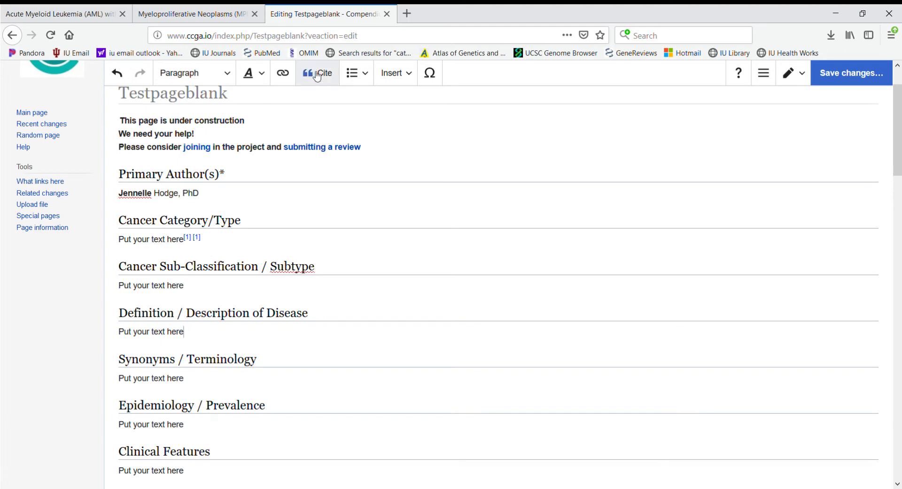
{"action": "left_click", "coordinate": [229, 403]}
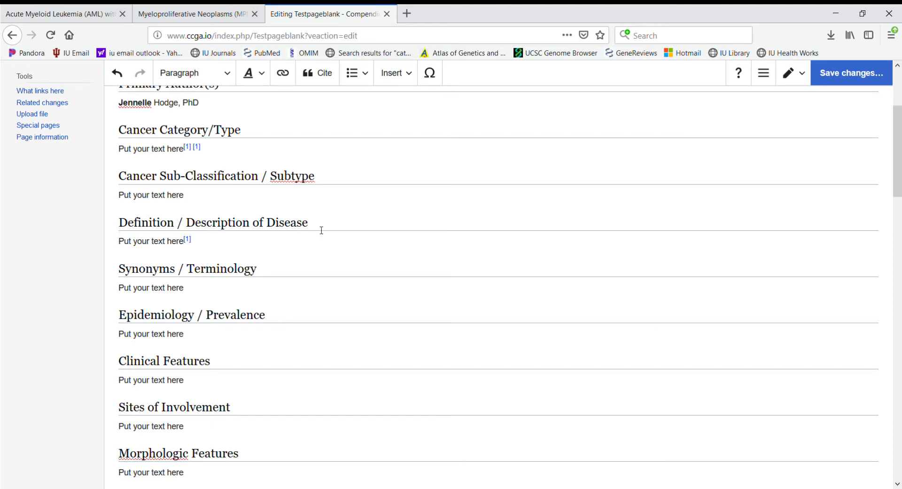
Step: Select the whole EXAMPLE Arber DA book reference at the bottom of the page
{"action": "scroll", "coordinate": [322, 258], "scroll_direction": "down", "scroll_amount": 20}
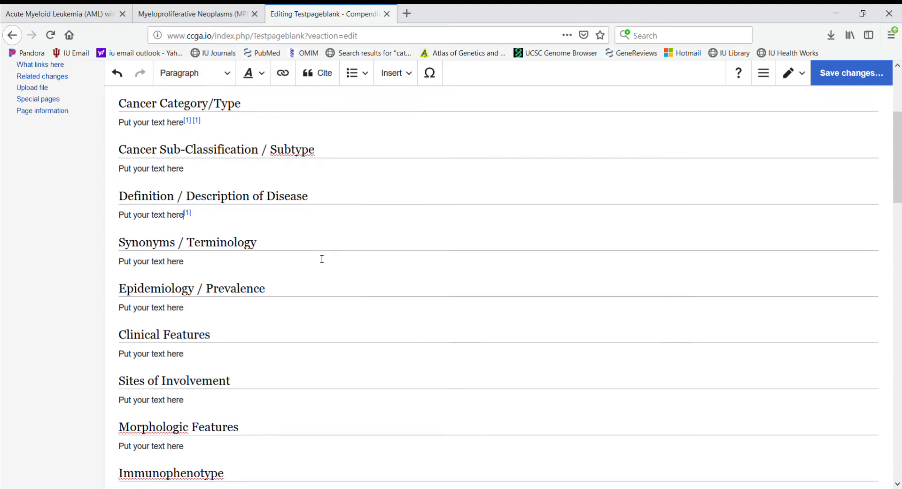
{"action": "scroll", "coordinate": [321, 261], "scroll_direction": "down", "scroll_amount": 5}
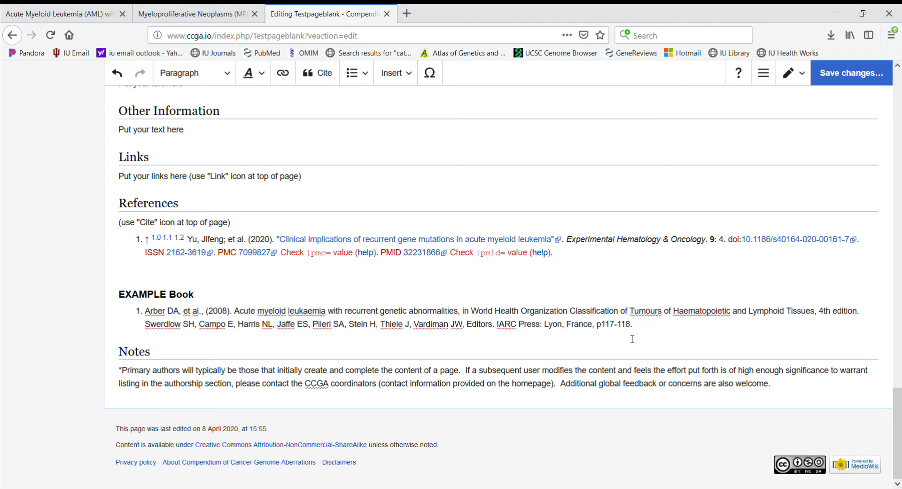
{"action": "left_click_drag", "start_coordinate": [634, 329], "coordinate": [144, 311]}
{"action": "key", "text": "ctrl+c"}
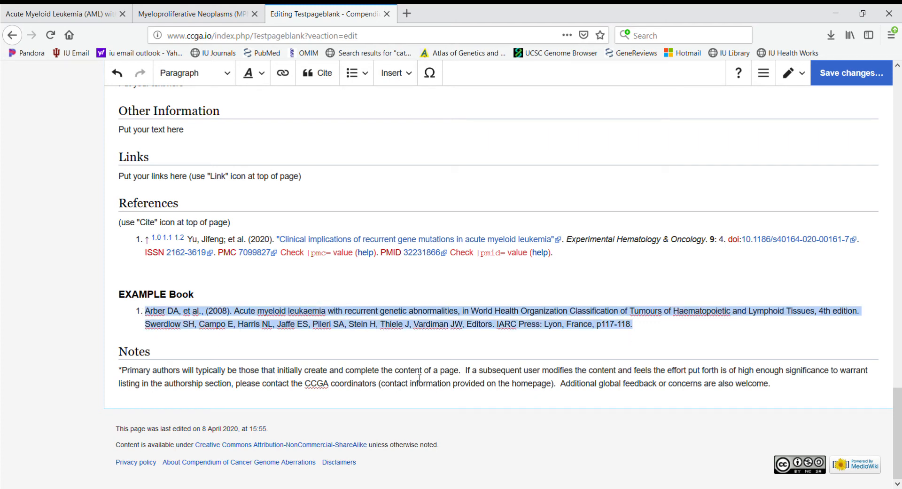
Step: Re-use citation [1] after the Cancer Sub-Classification / Subtype text
{"action": "key", "text": "ctrl+Home"}
{"action": "scroll", "coordinate": [304, 343], "scroll_direction": "down", "scroll_amount": 3}
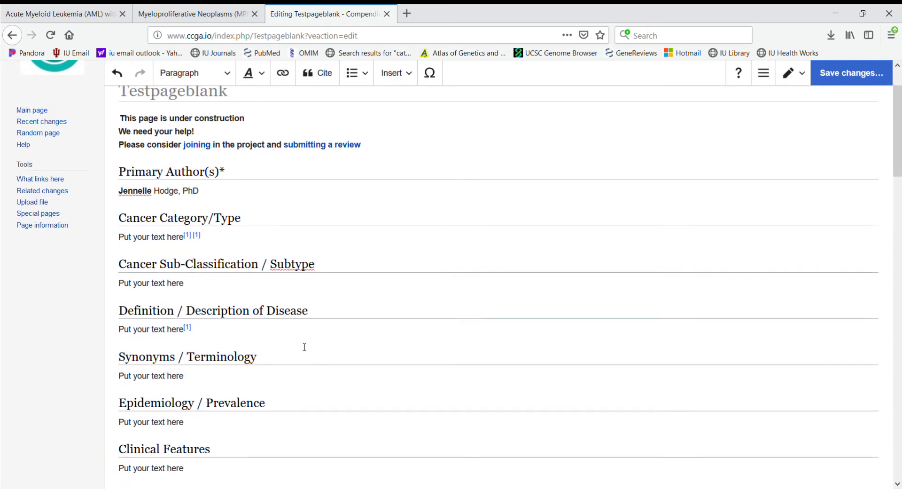
{"action": "left_click", "coordinate": [331, 83]}
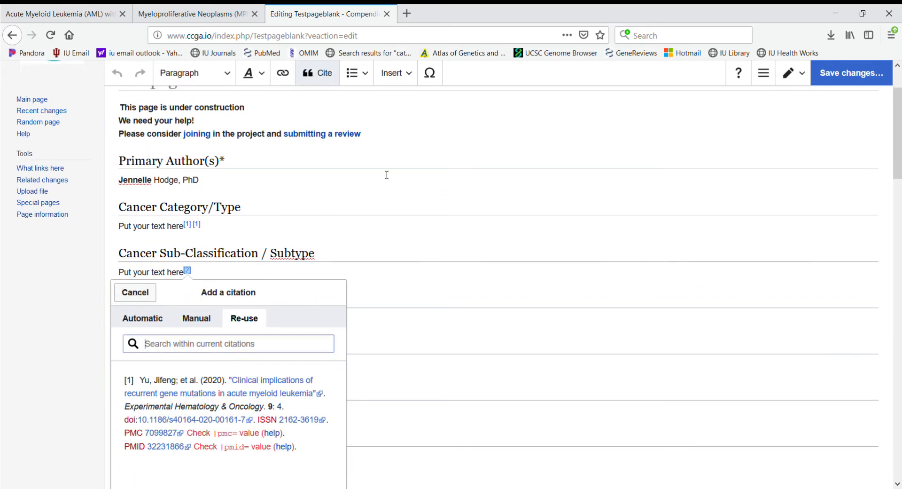
{"action": "key", "text": "Return"}
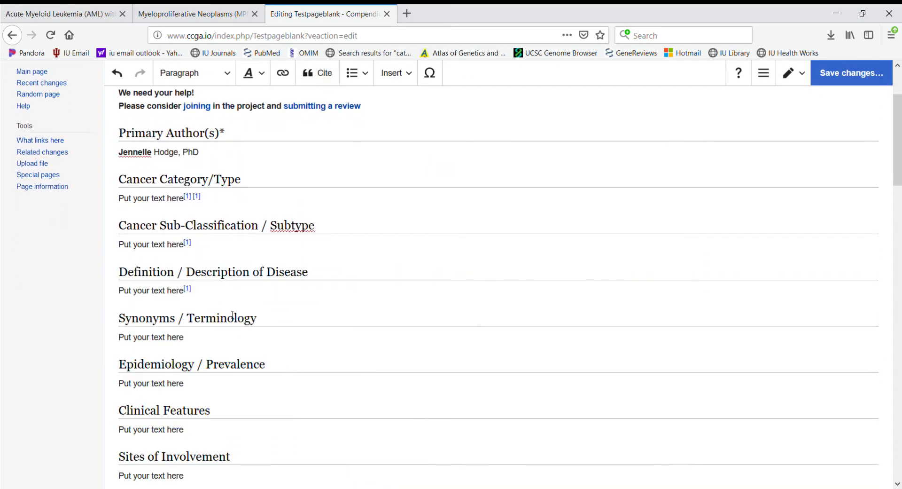
Step: Add the pasted Arber DA 2008 WHO book as new basic-form citation [2] there
{"action": "left_click", "coordinate": [322, 78]}
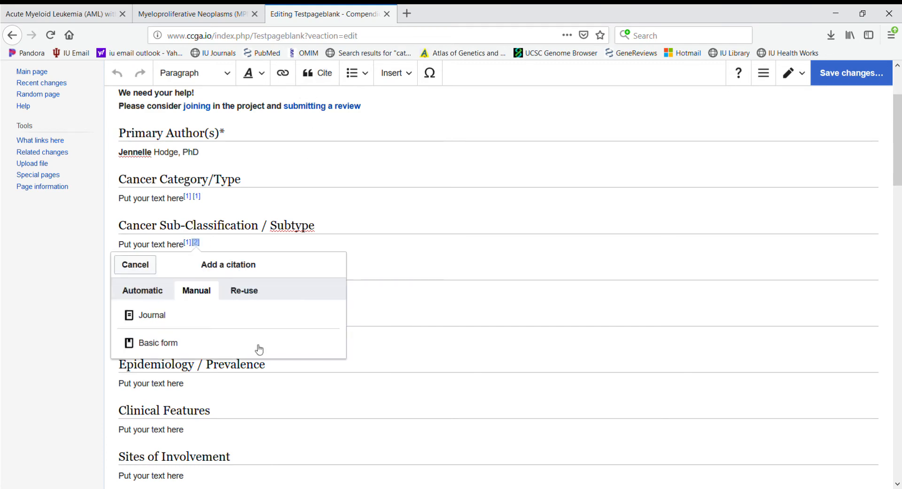
{"action": "left_click", "coordinate": [156, 343]}
{"action": "key", "text": "ctrl+v"}
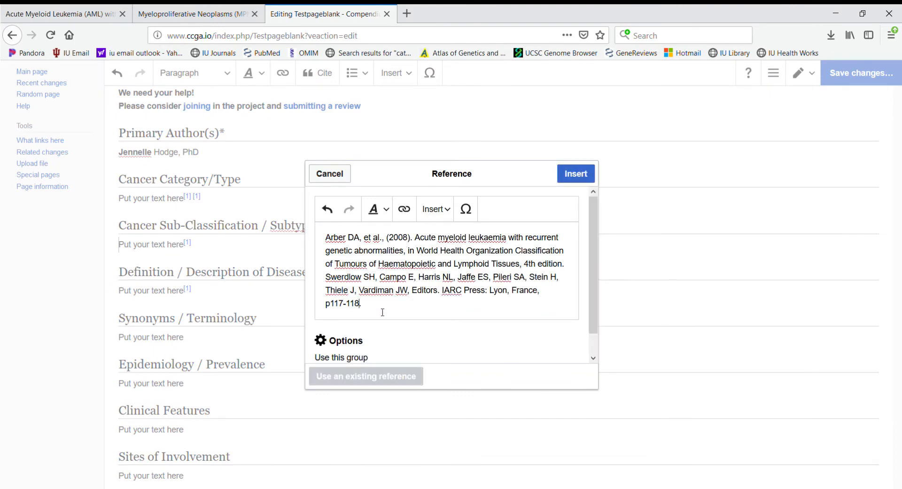
{"action": "left_click", "coordinate": [576, 174]}
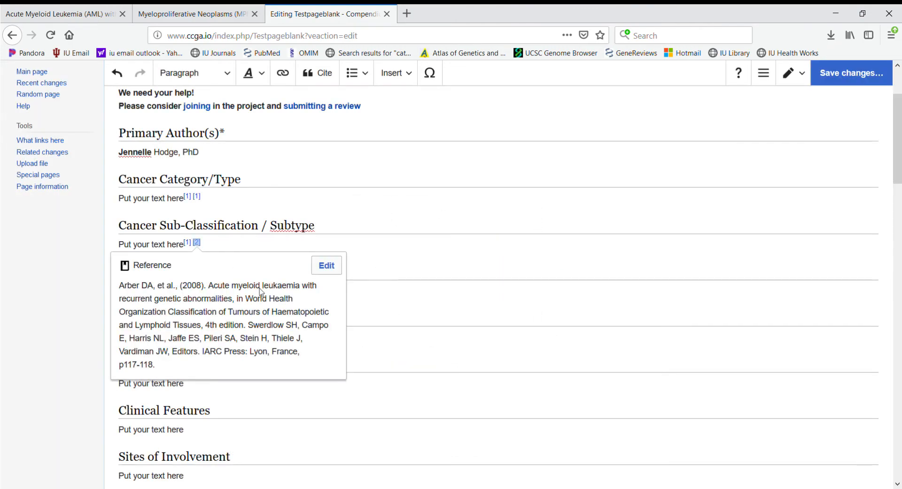
{"action": "left_click", "coordinate": [374, 302]}
{"action": "scroll", "coordinate": [373, 302], "scroll_direction": "down", "scroll_amount": 20}
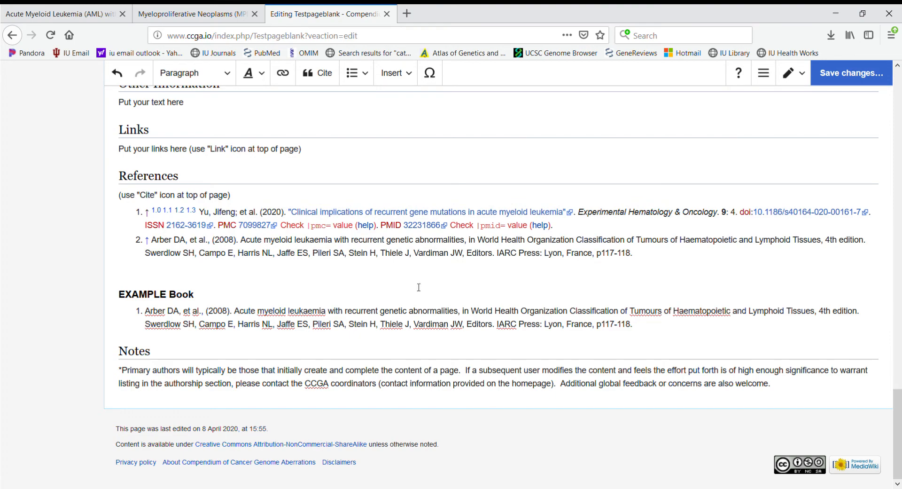
{"action": "scroll", "coordinate": [441, 301], "scroll_direction": "up", "scroll_amount": 8}
{"action": "scroll", "coordinate": [442, 302], "scroll_direction": "up", "scroll_amount": 10}
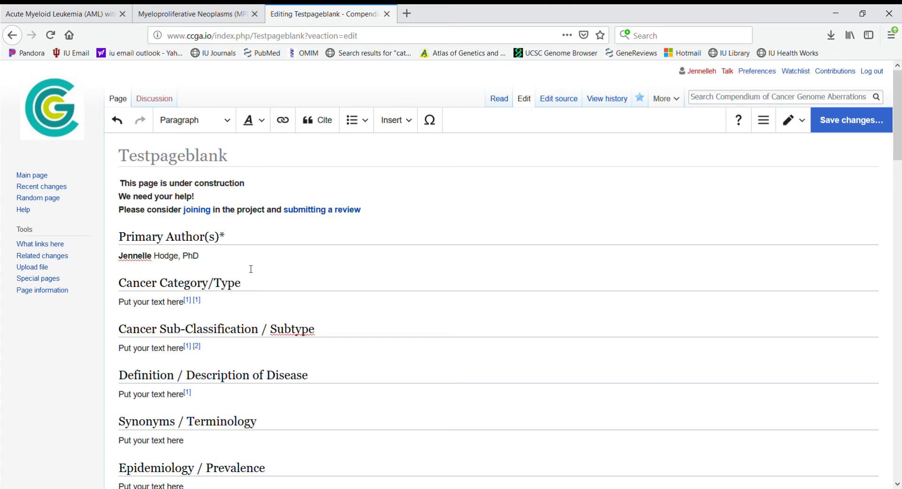
Step: Link PhD in the author line to the ABL1 page
{"action": "left_click", "coordinate": [232, 250]}
{"action": "left_click", "coordinate": [232, 254]}
{"action": "left_click", "coordinate": [282, 120]}
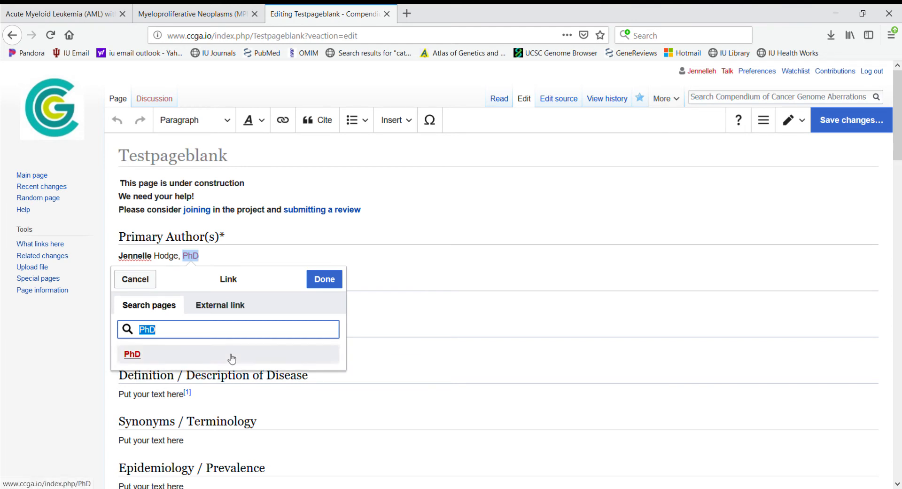
{"action": "type", "text": "ABL1"}
{"action": "left_click", "coordinate": [137, 356]}
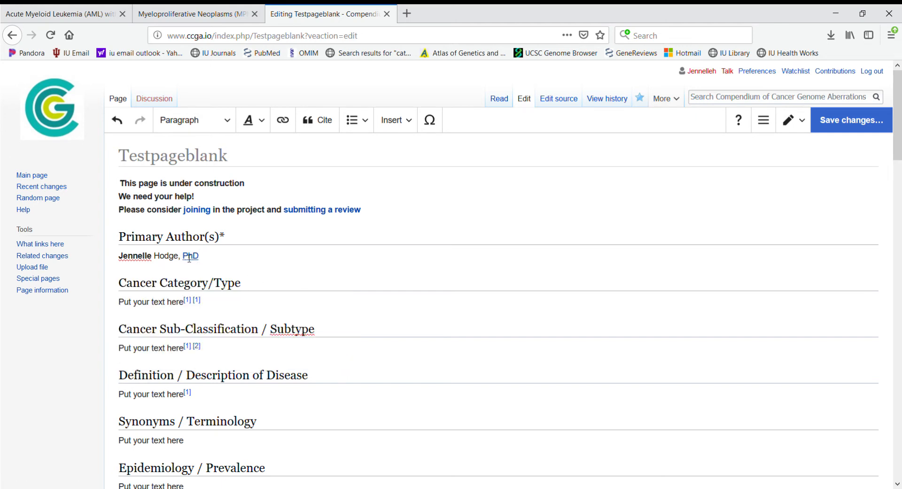
Step: Check the PhD link, then start a new paragraph right after PhD
{"action": "left_click", "coordinate": [193, 259]}
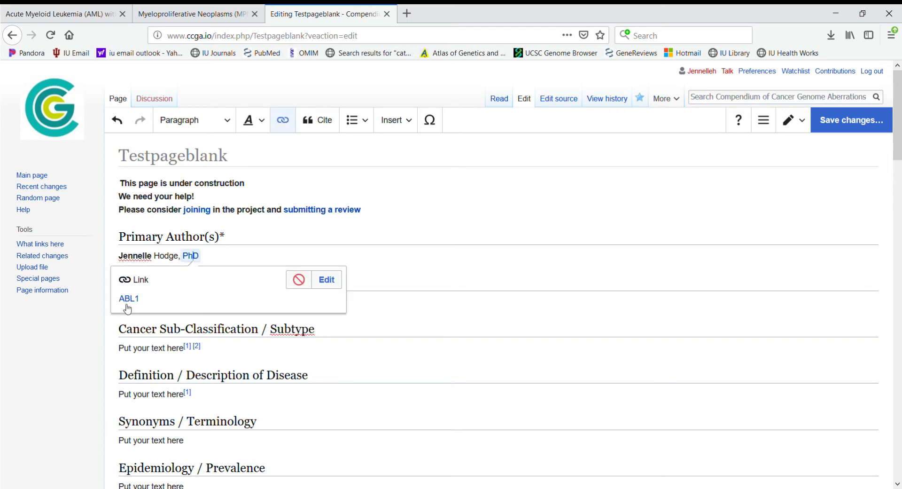
{"action": "left_click", "coordinate": [226, 258]}
{"action": "key", "text": "Return"}
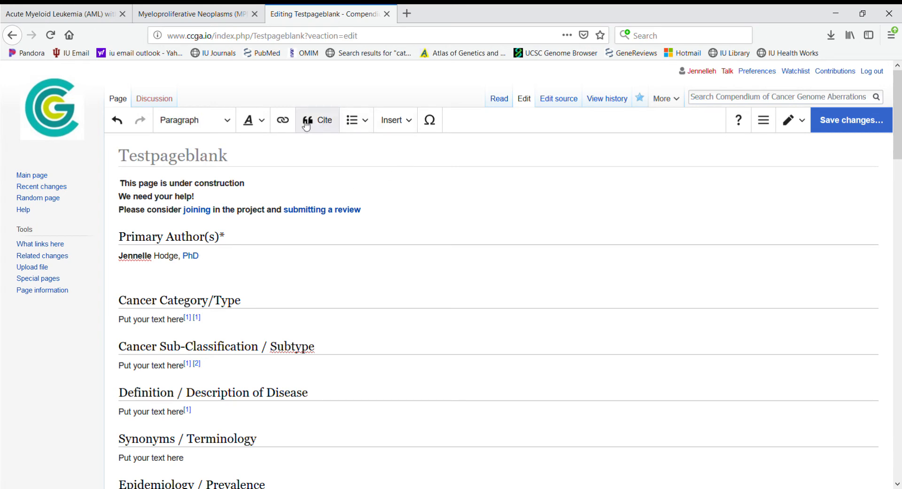
Step: Insert a link to the ABL1 page after PhD
{"action": "left_click", "coordinate": [283, 121]}
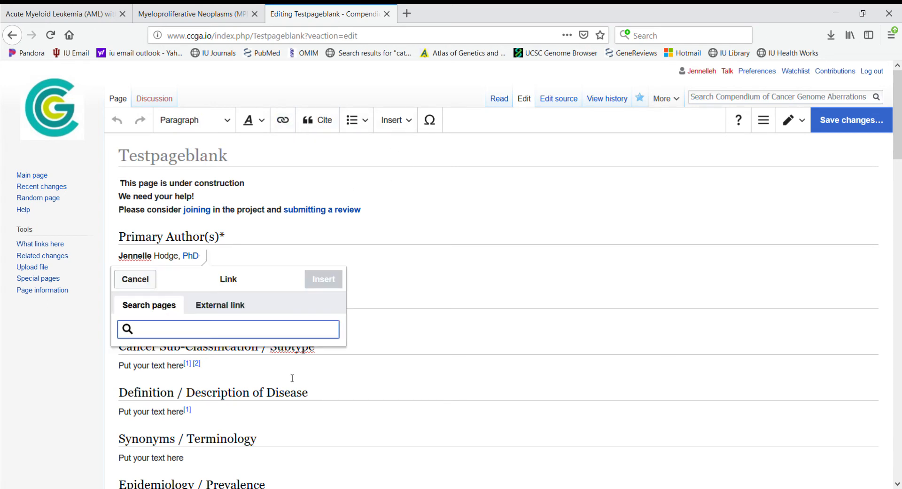
{"action": "type", "text": "ABL1"}
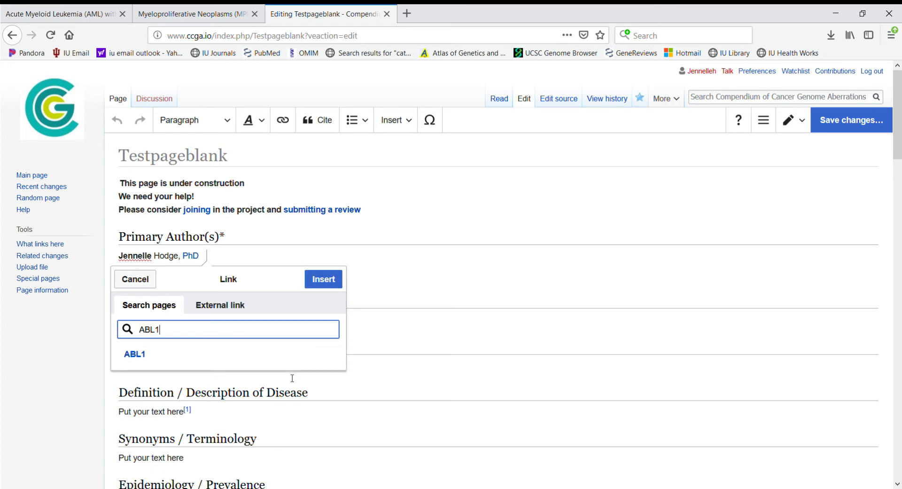
{"action": "left_click", "coordinate": [141, 360]}
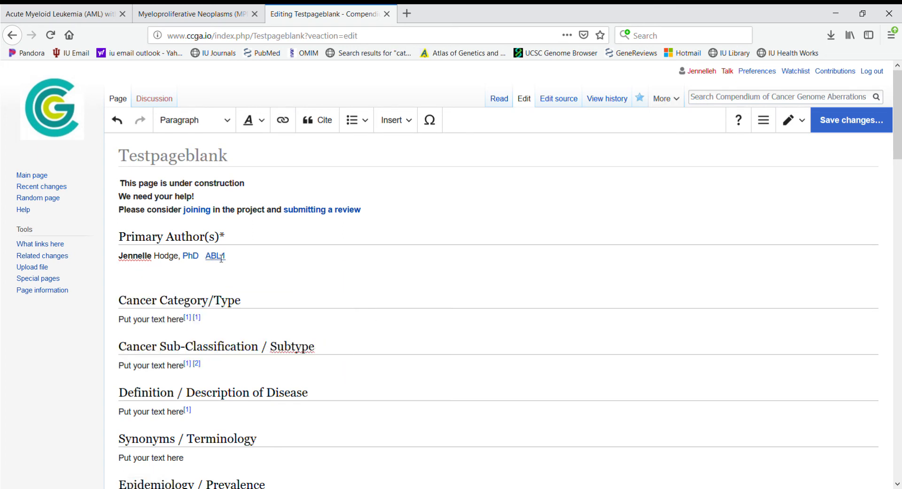
Step: Reopen the ABL1 link, keep it unchanged, and check its target
{"action": "left_click", "coordinate": [276, 229]}
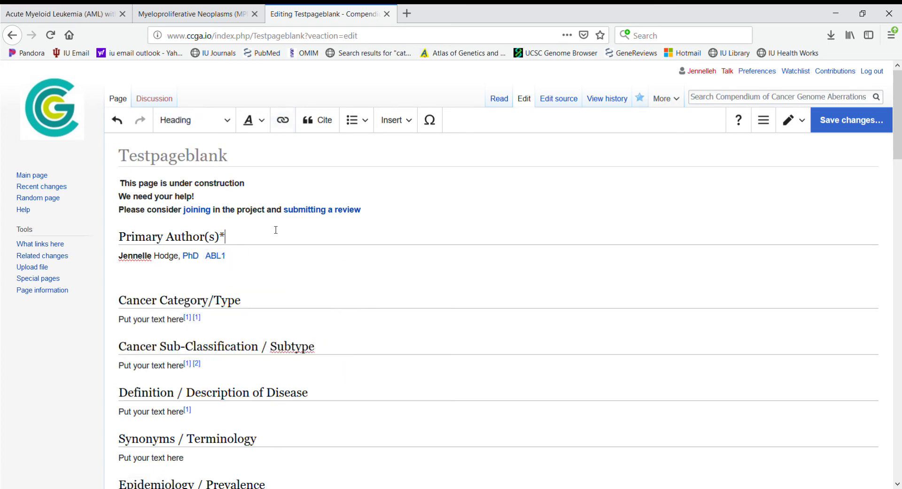
{"action": "left_click", "coordinate": [215, 255]}
{"action": "left_click", "coordinate": [328, 287]}
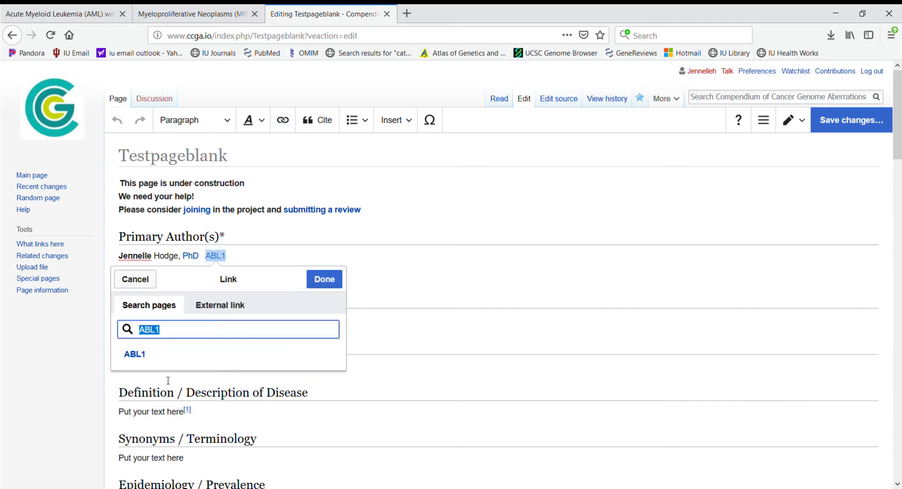
{"action": "left_click", "coordinate": [317, 280]}
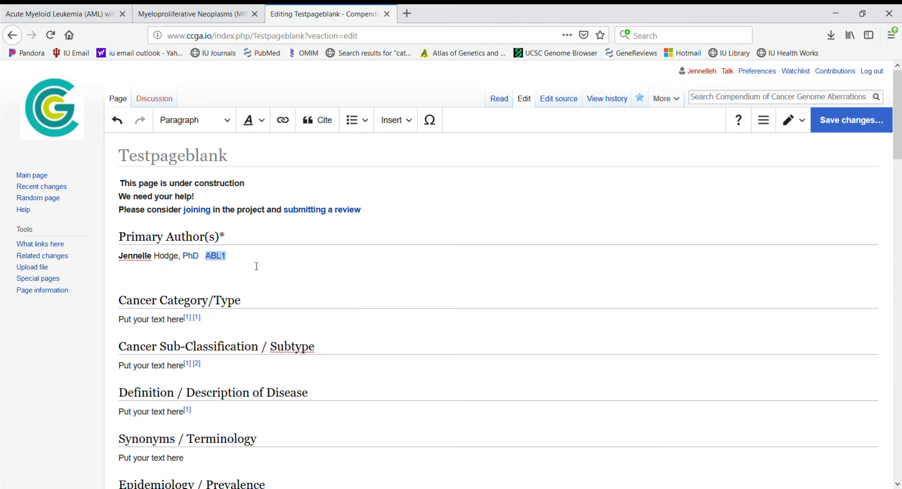
{"action": "left_click", "coordinate": [232, 269]}
{"action": "left_click", "coordinate": [221, 256]}
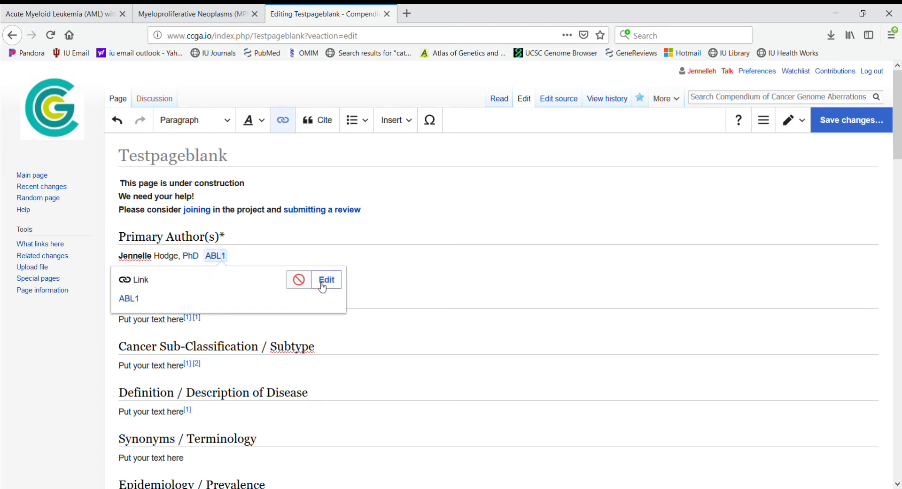
{"action": "left_click", "coordinate": [423, 291]}
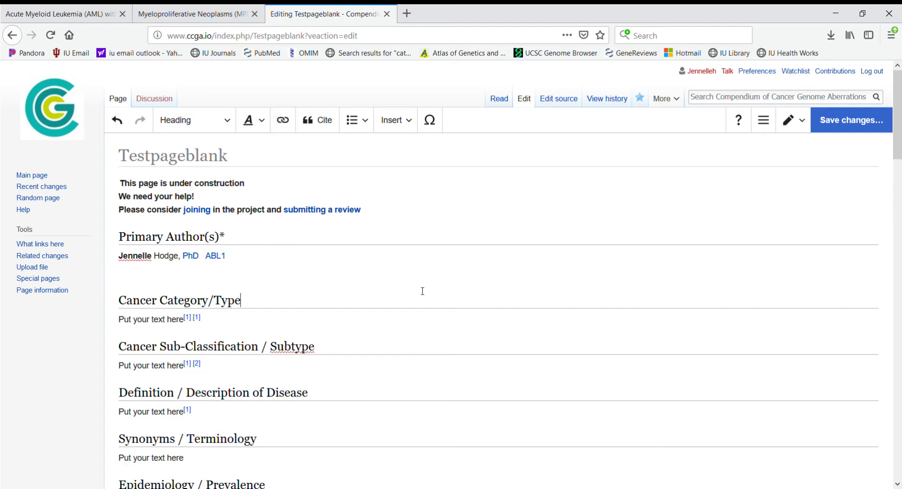
{"action": "left_click", "coordinate": [268, 264]}
{"action": "left_click", "coordinate": [285, 121]}
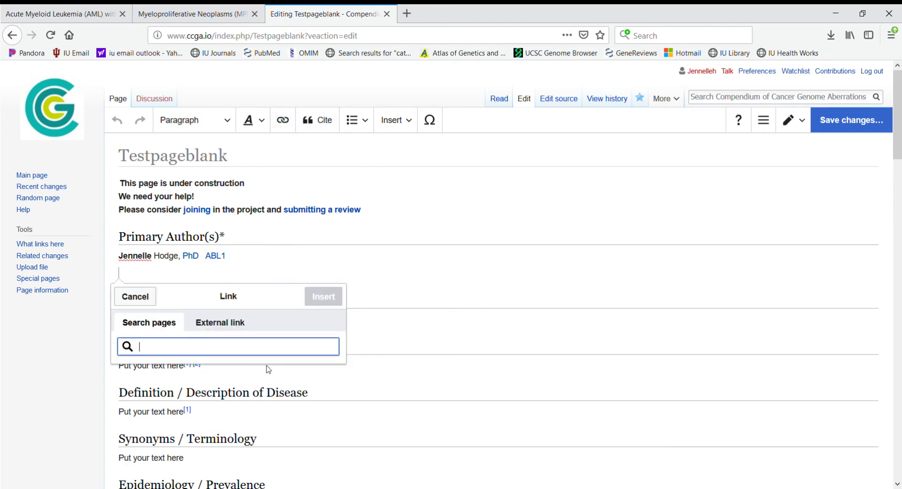
{"action": "type", "text": "http://"}
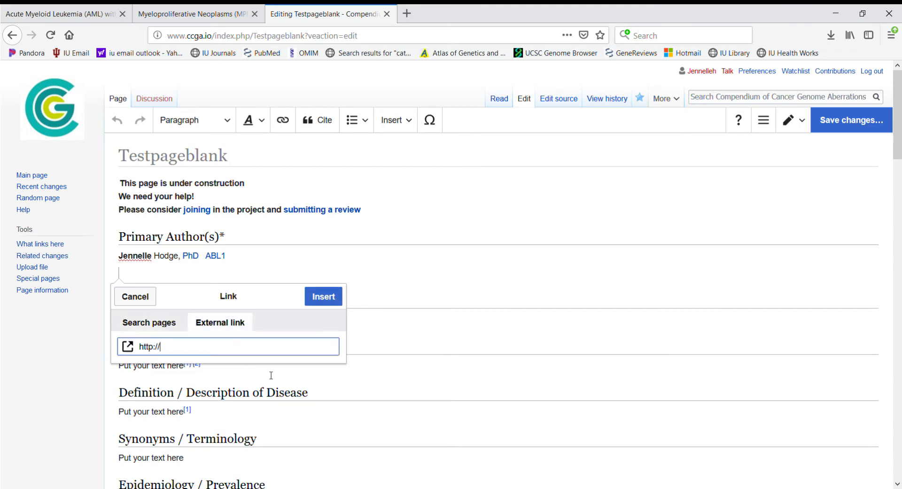
{"action": "type", "text": "www.google.com"}
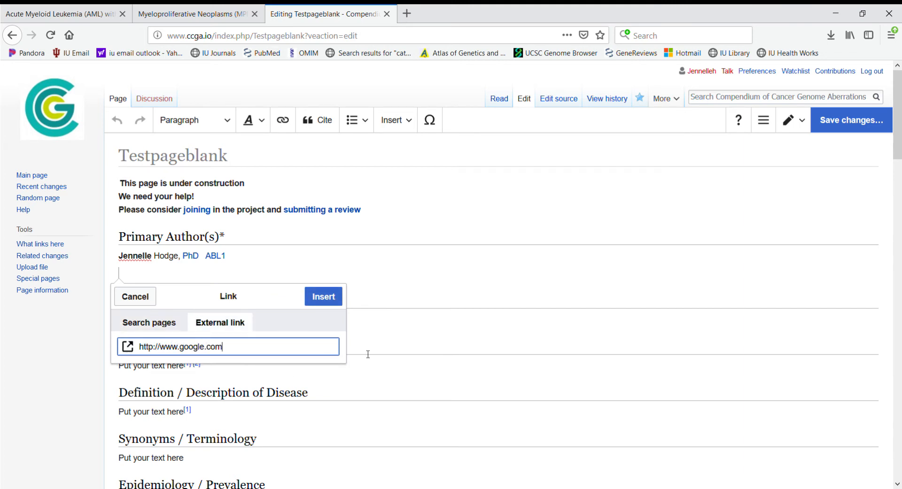
{"action": "left_click", "coordinate": [319, 301]}
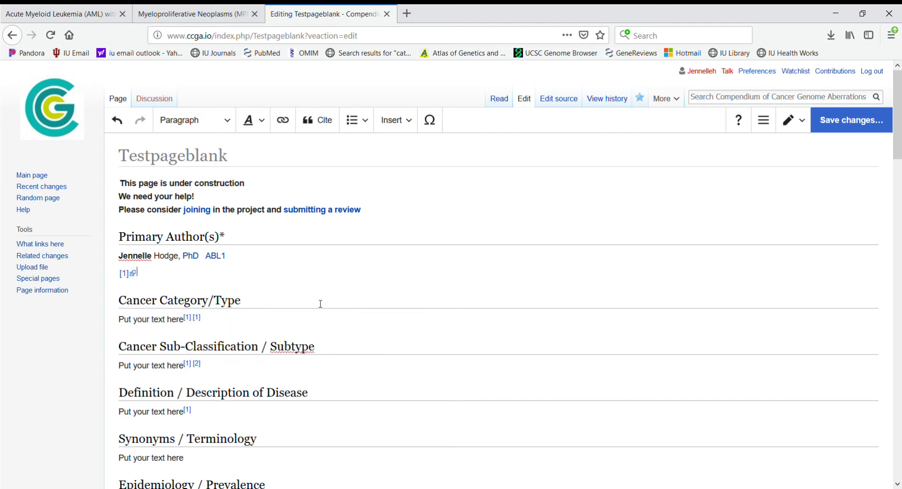
Step: Edit the [1] link so the full URL shows as its text
{"action": "left_click", "coordinate": [124, 275]}
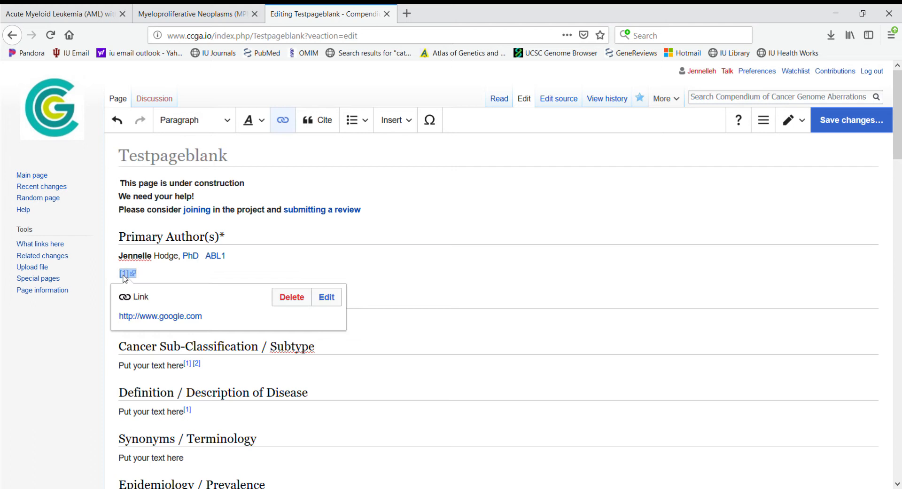
{"action": "left_click", "coordinate": [328, 298]}
{"action": "left_click", "coordinate": [141, 348]}
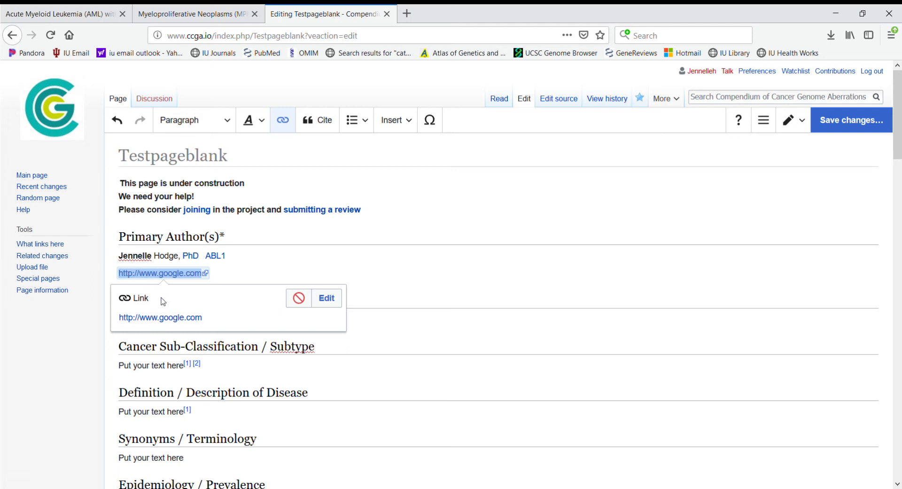
{"action": "left_click", "coordinate": [286, 270]}
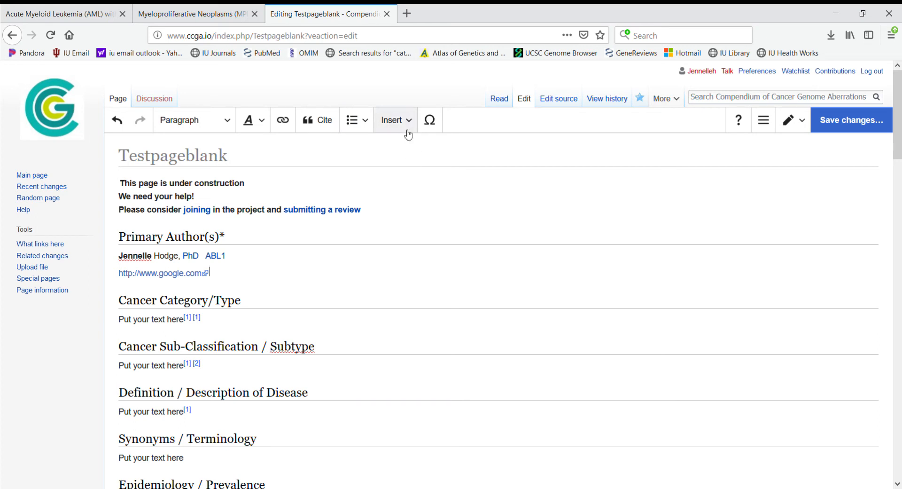
Step: Make the author line and Google link a bulleted list
{"action": "left_click", "coordinate": [372, 124]}
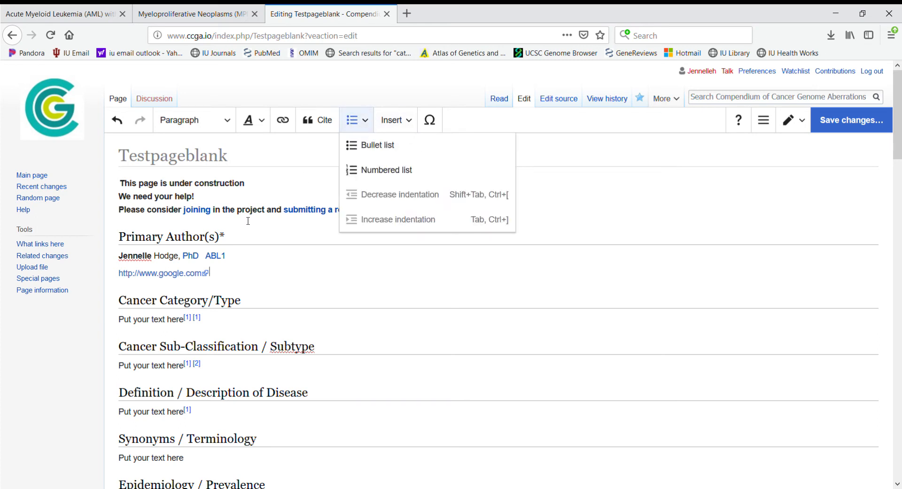
{"action": "left_click", "coordinate": [165, 254]}
{"action": "left_click_drag", "start_coordinate": [118, 255], "coordinate": [191, 274]}
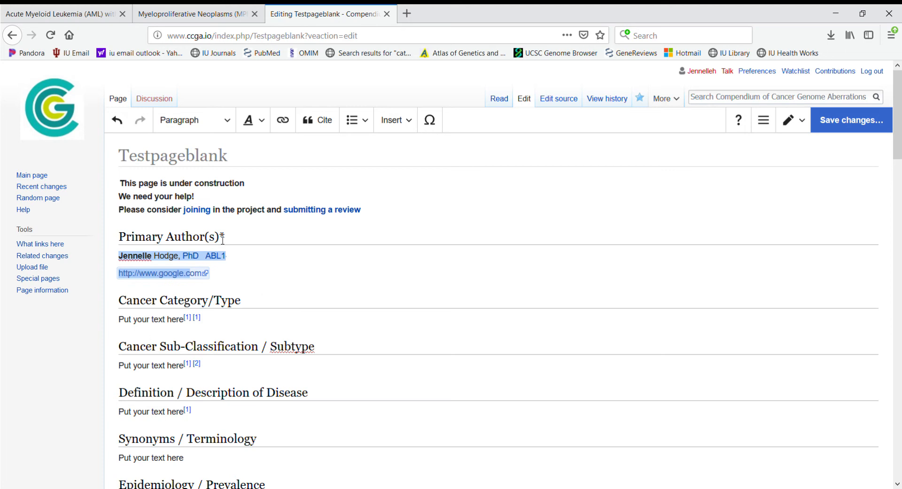
{"action": "left_click", "coordinate": [370, 126]}
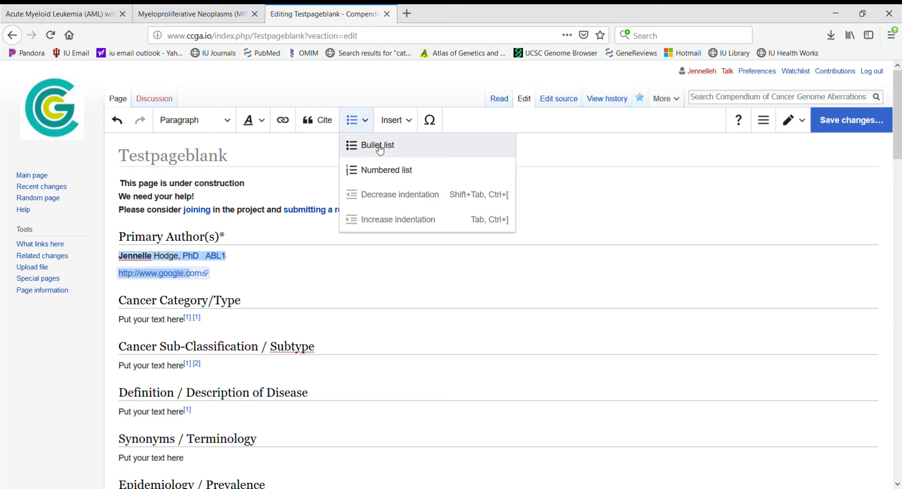
{"action": "left_click", "coordinate": [378, 146]}
{"action": "left_click", "coordinate": [261, 277]}
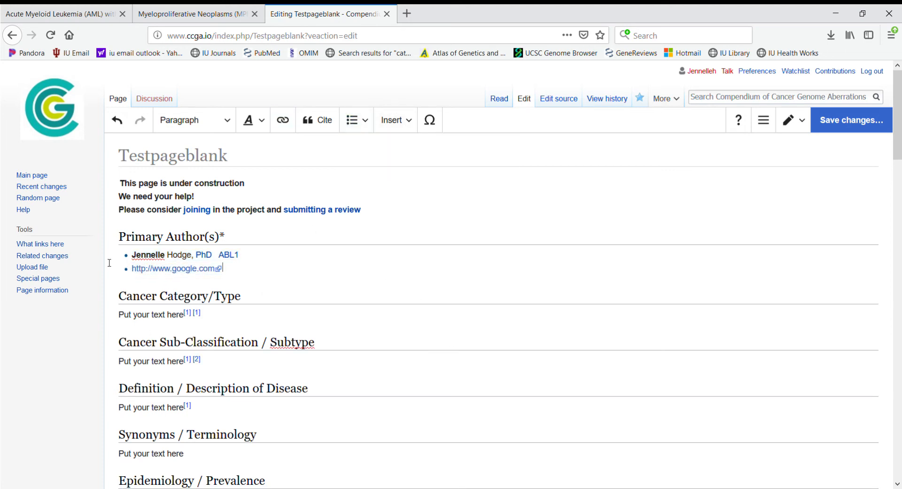
Step: Convert the bullets to a numbered list and add an empty paragraph after it
{"action": "left_click_drag", "start_coordinate": [242, 268], "coordinate": [131, 255]}
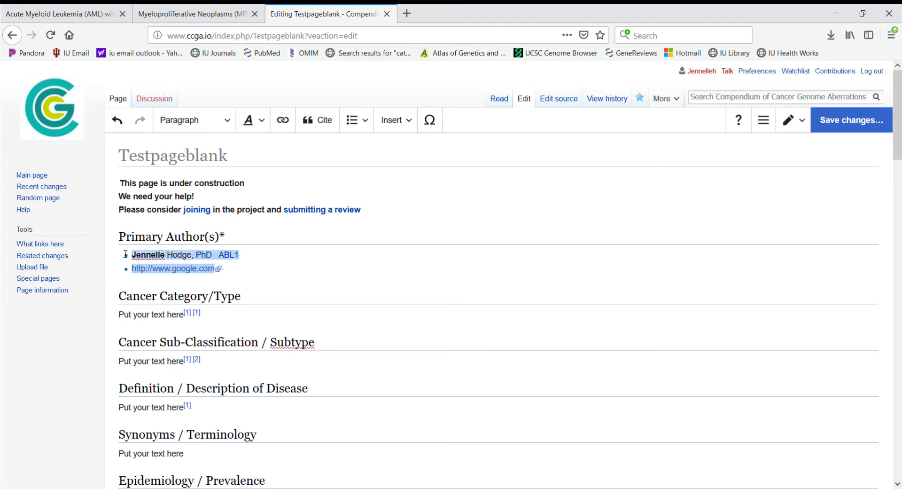
{"action": "left_click", "coordinate": [364, 123]}
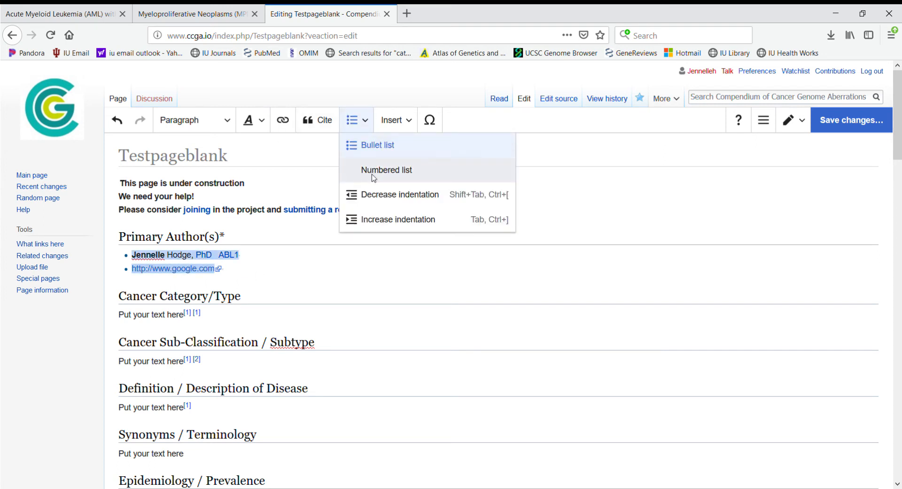
{"action": "left_click", "coordinate": [375, 176]}
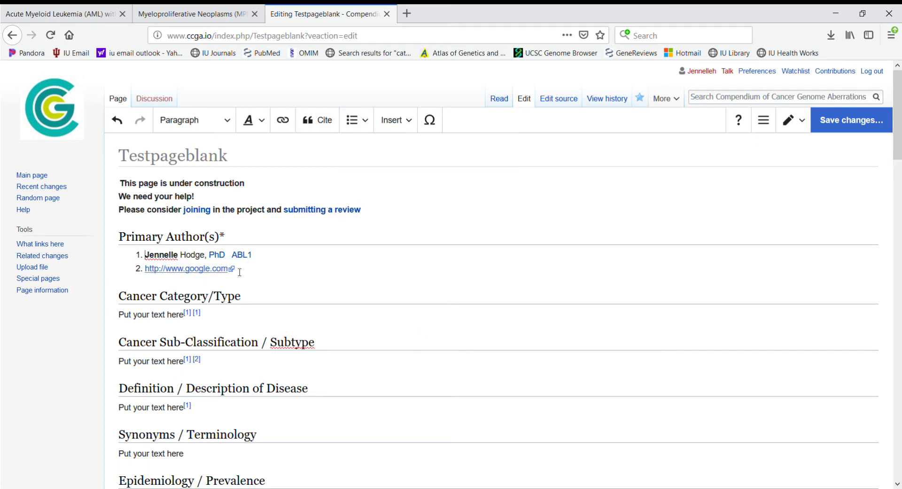
{"action": "left_click_drag", "start_coordinate": [239, 269], "coordinate": [155, 254]}
{"action": "left_click", "coordinate": [133, 241]}
{"action": "left_click", "coordinate": [302, 278]}
{"action": "key", "text": "Return"}
{"action": "key", "text": "Return"}
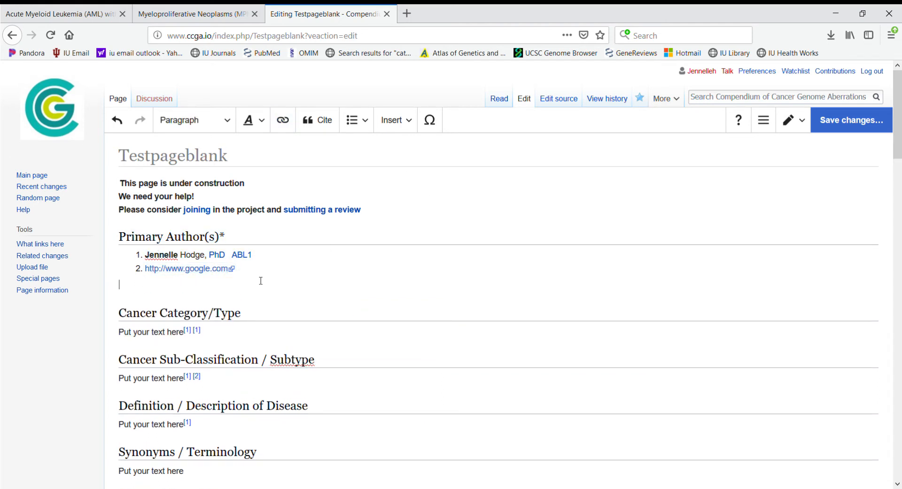
Step: Insert the special characters Ċ, Ċ, ċ, ċ from the Latin palette
{"action": "left_click", "coordinate": [429, 134]}
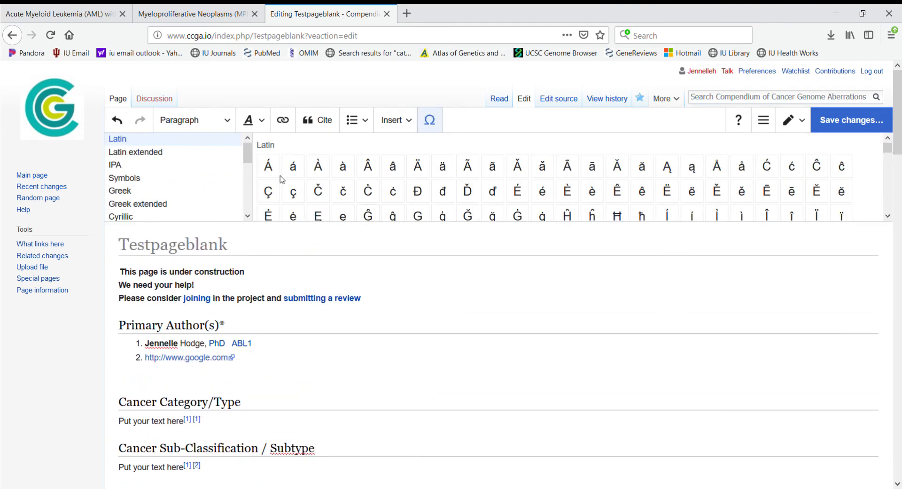
{"action": "left_click", "coordinate": [369, 192]}
{"action": "left_click", "coordinate": [377, 194]}
{"action": "left_click", "coordinate": [394, 194]}
{"action": "left_click", "coordinate": [393, 194]}
{"action": "left_click", "coordinate": [429, 120]}
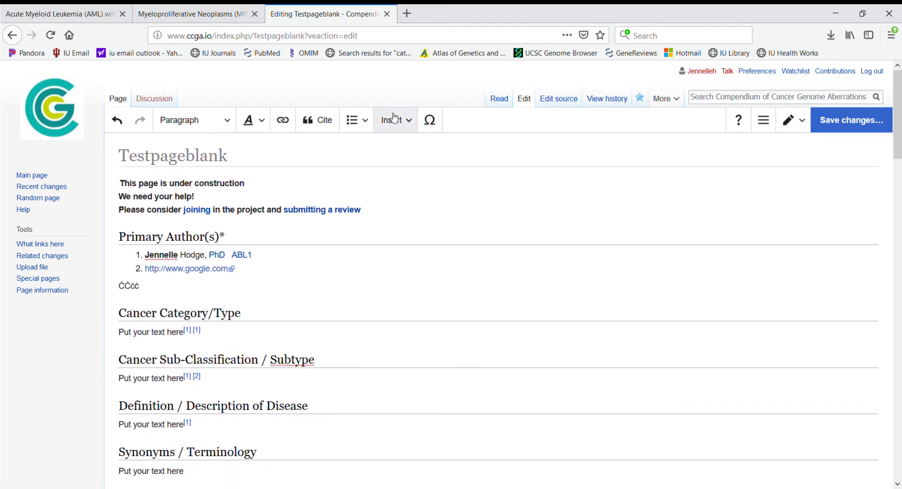
Step: Add blank lines after the ĊĊċċ characters
{"action": "left_click", "coordinate": [409, 122]}
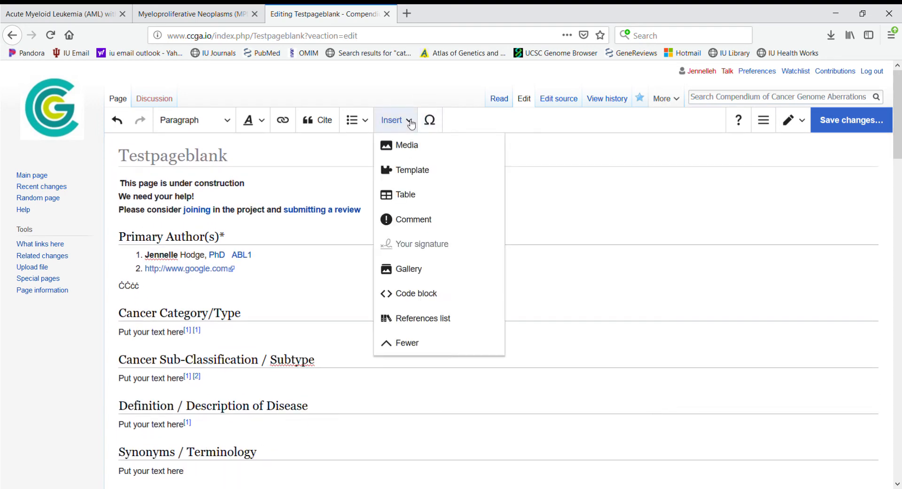
{"action": "left_click", "coordinate": [331, 235]}
{"action": "left_click", "coordinate": [274, 286]}
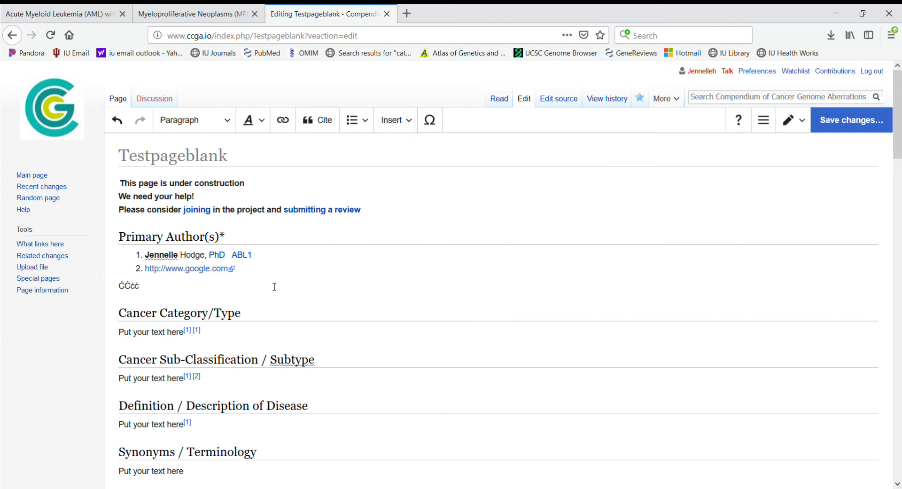
{"action": "key", "text": "Return"}
{"action": "key", "text": "Return"}
{"action": "left_click", "coordinate": [410, 121]}
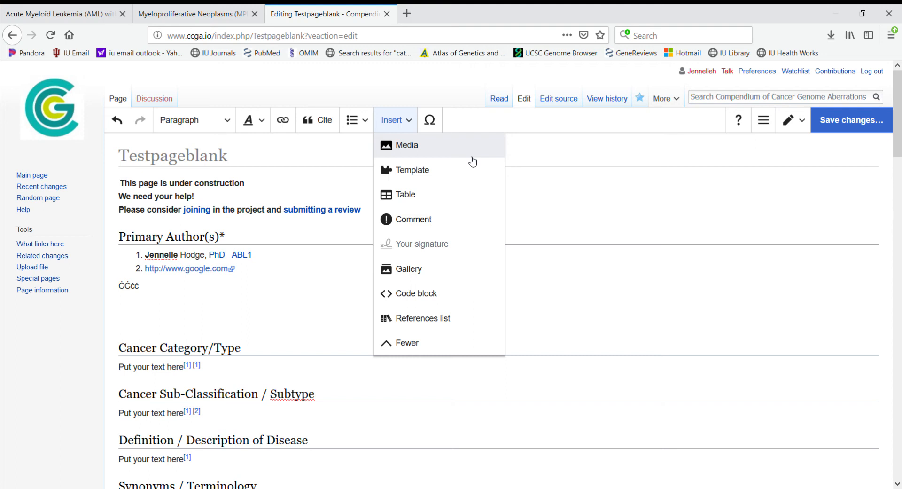
Step: Search the wiki's media for t(16;16), then inv(16), and switch to the Upload tab
{"action": "left_click", "coordinate": [179, 302]}
{"action": "left_click", "coordinate": [144, 321]}
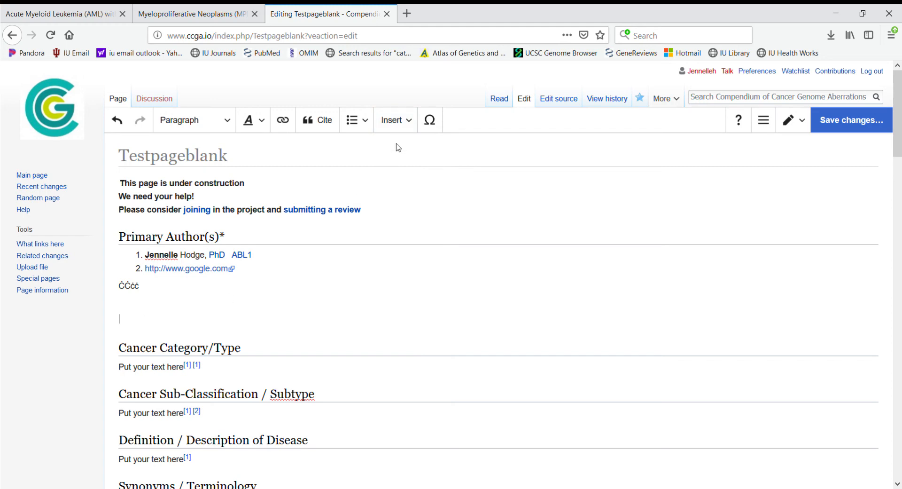
{"action": "left_click", "coordinate": [412, 125]}
{"action": "left_click", "coordinate": [414, 143]}
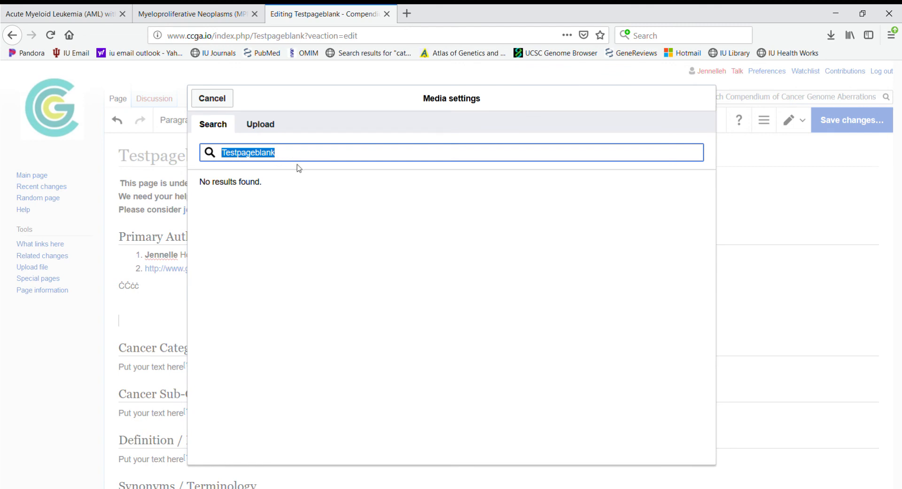
{"action": "type", "text": "t("}
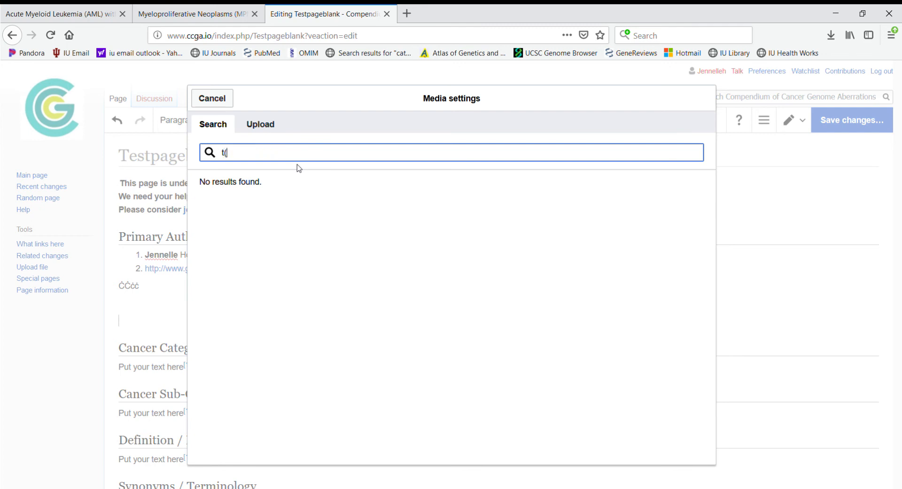
{"action": "type", "text": "16;16)"}
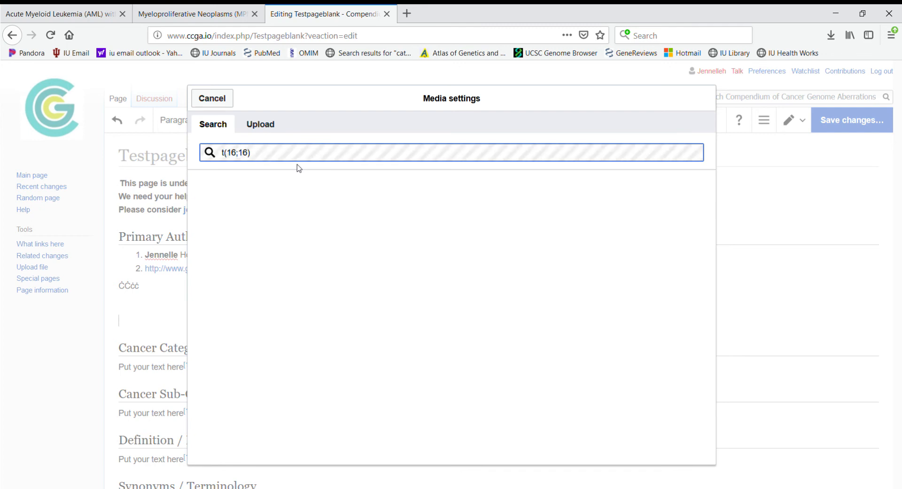
{"action": "left_click_drag", "start_coordinate": [260, 159], "coordinate": [215, 165]}
{"action": "type", "text": "inv(16"}
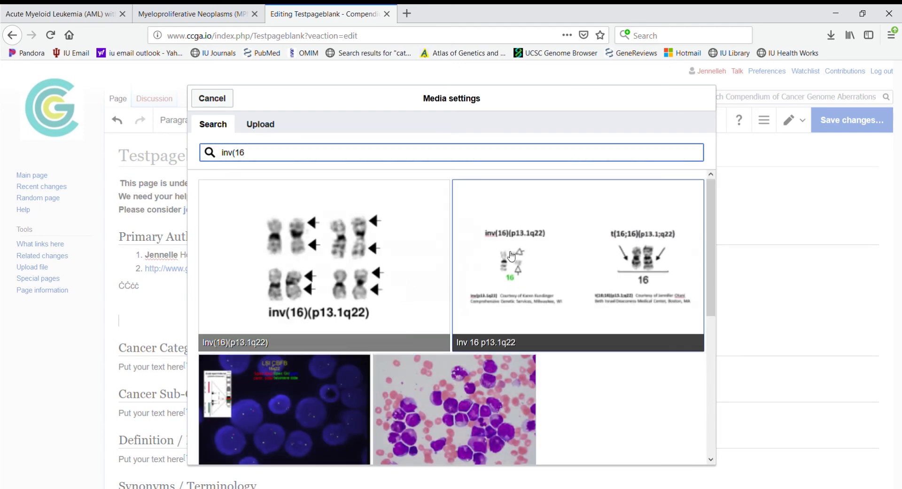
{"action": "left_click", "coordinate": [273, 130]}
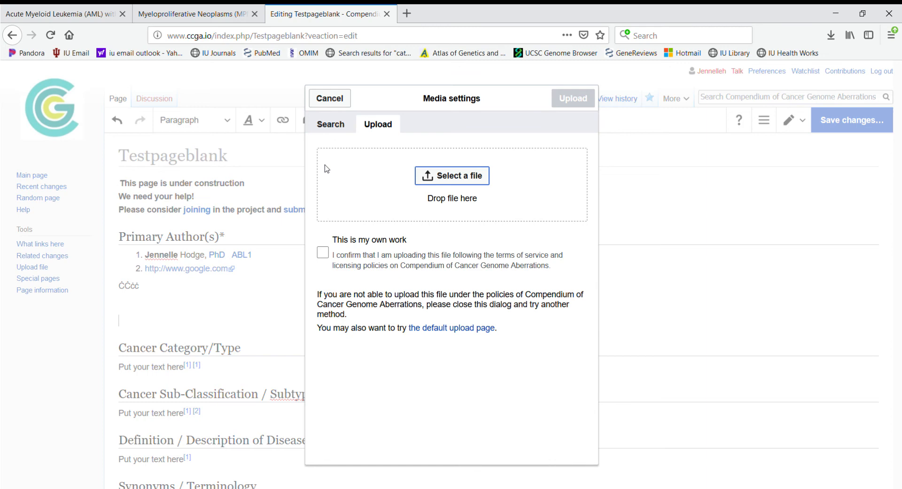
Step: Upload the Karyotype image as own work with the description 'none'
{"action": "left_click", "coordinate": [438, 173]}
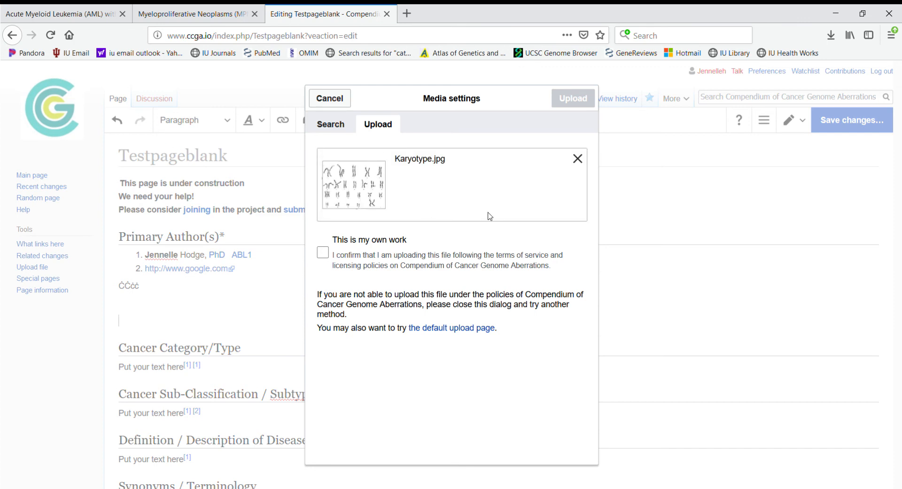
{"action": "left_click", "coordinate": [324, 253]}
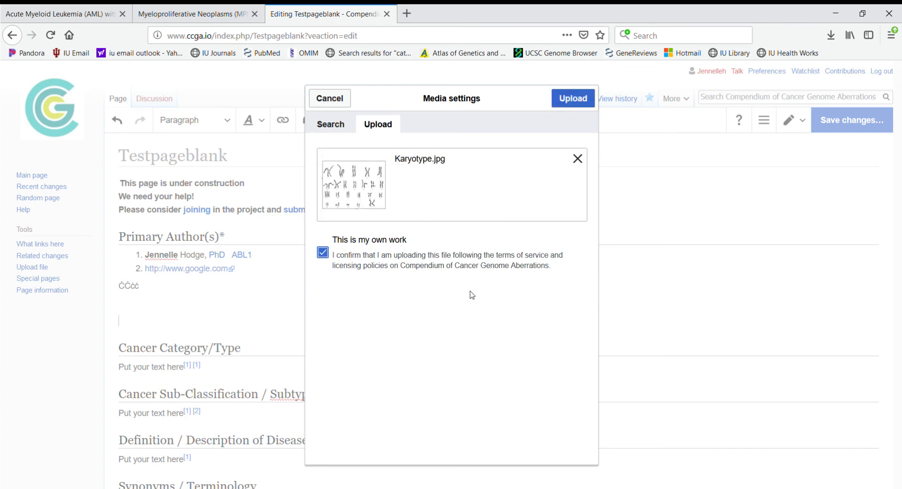
{"action": "left_click", "coordinate": [559, 102]}
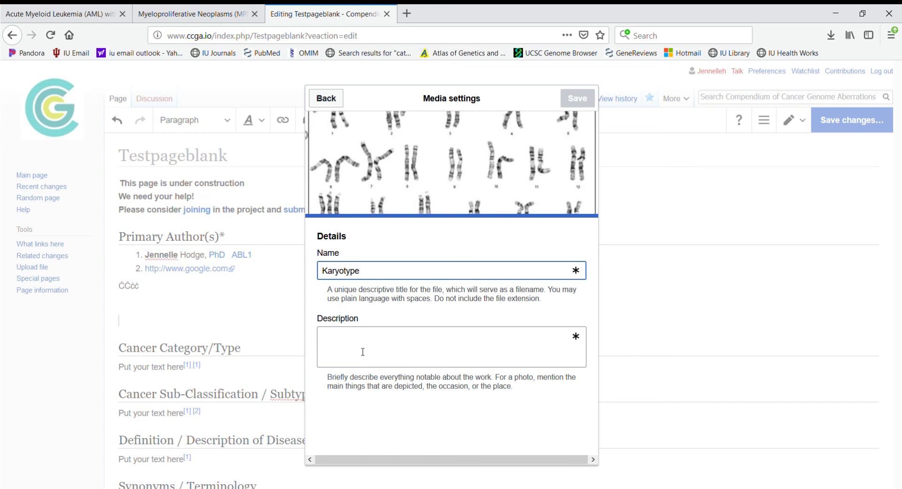
{"action": "left_click", "coordinate": [412, 341]}
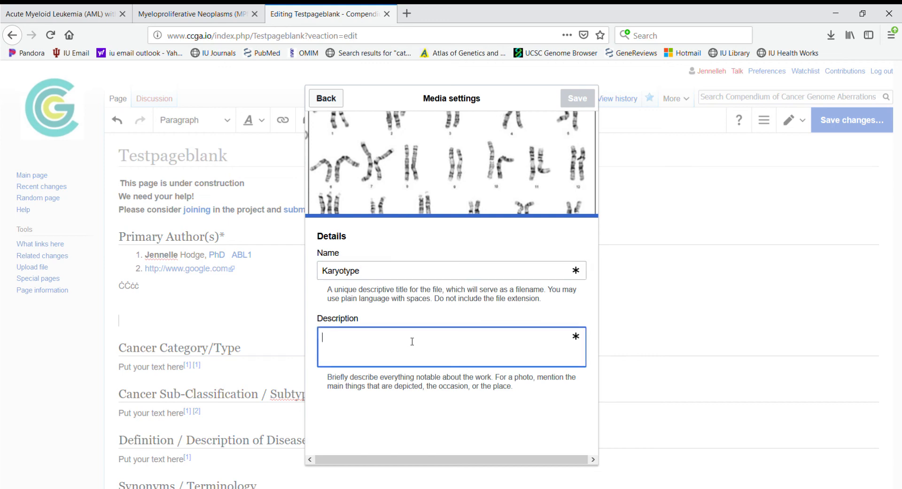
{"action": "left_click", "coordinate": [573, 104]}
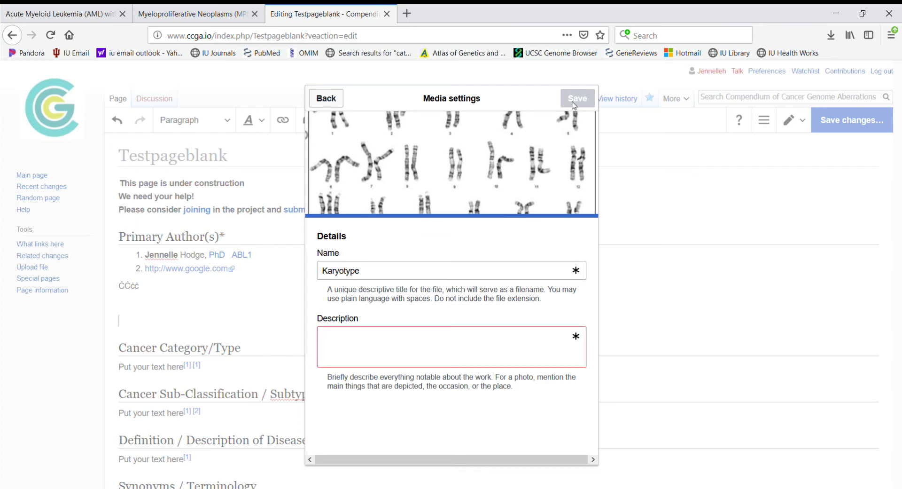
{"action": "left_click", "coordinate": [458, 345]}
{"action": "type", "text": "none"}
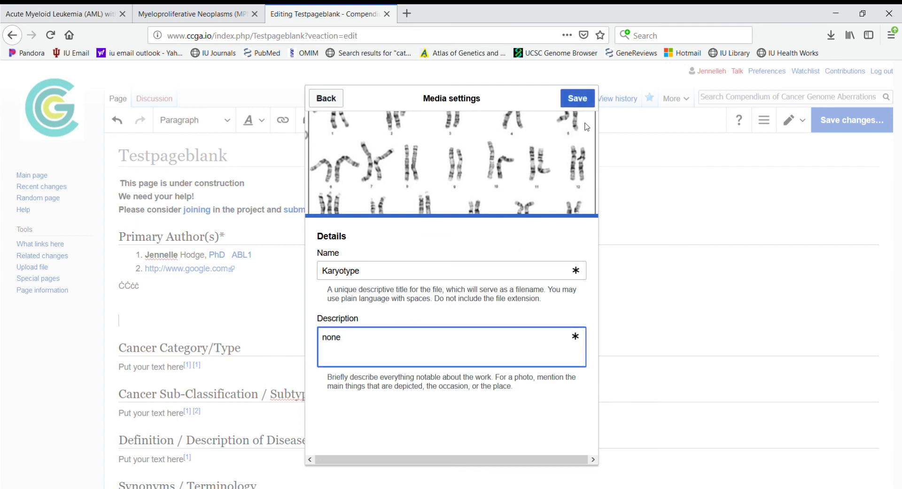
Step: Retry saving as Karyotype1, then abandon the upload after the duplicate-file error
{"action": "left_click", "coordinate": [572, 97]}
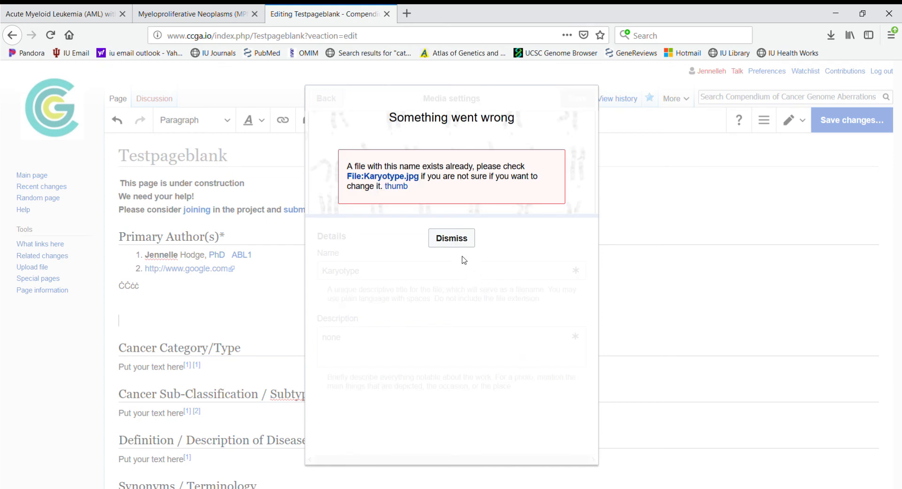
{"action": "left_click", "coordinate": [452, 238]}
{"action": "left_click", "coordinate": [393, 273]}
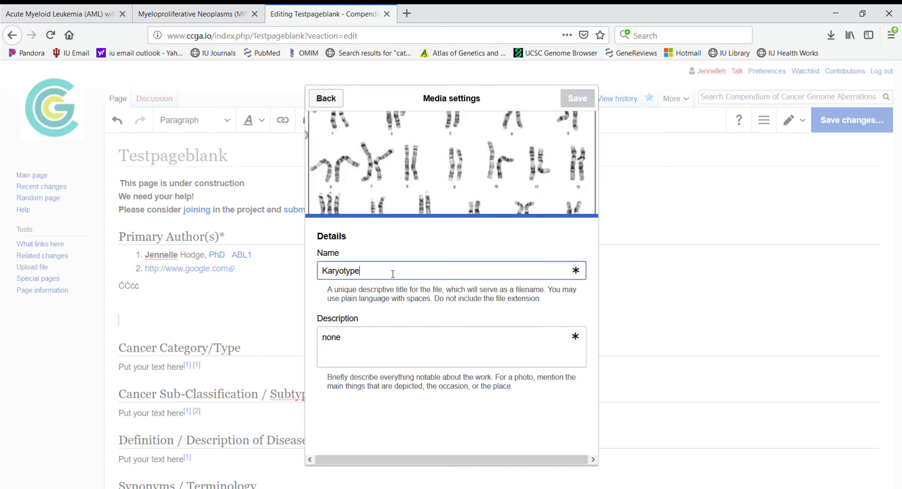
{"action": "type", "text": "1"}
{"action": "left_click", "coordinate": [577, 105]}
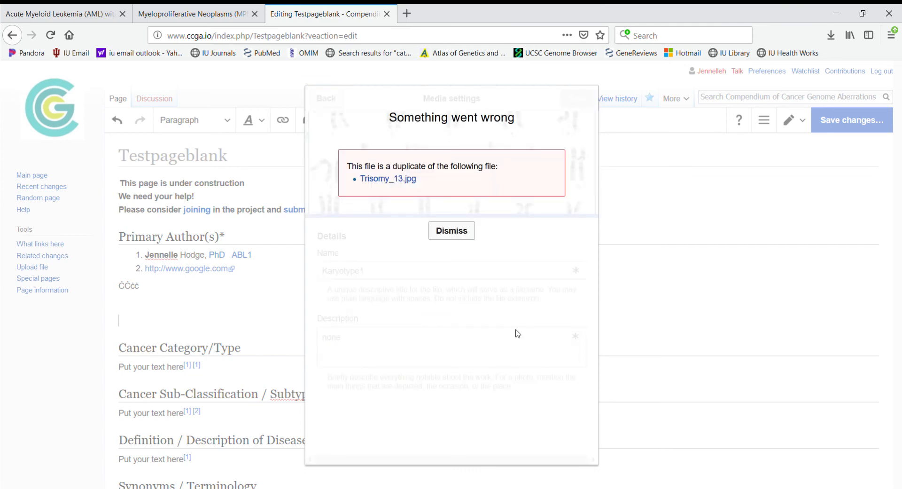
{"action": "left_click", "coordinate": [454, 230]}
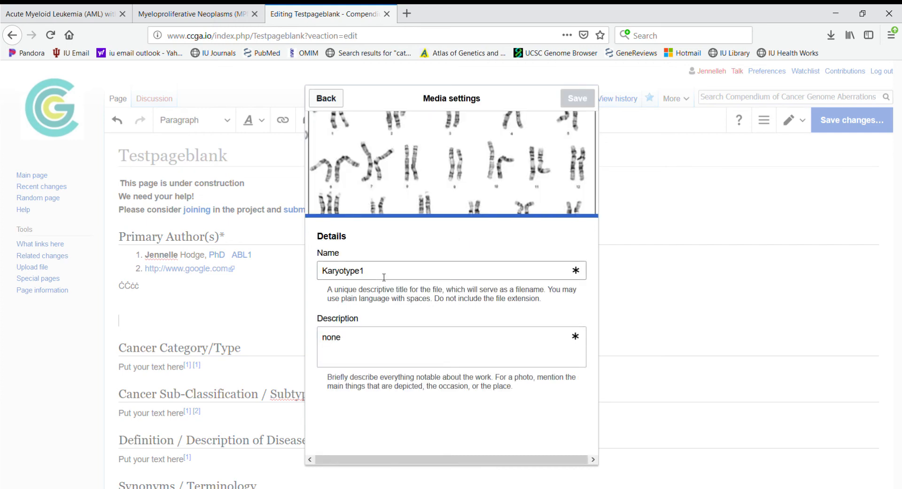
{"action": "left_click", "coordinate": [327, 99]}
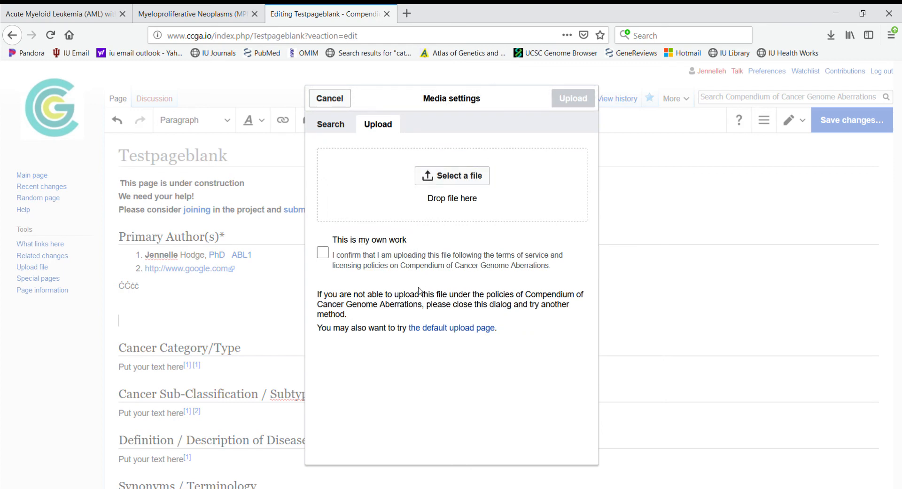
{"action": "left_click", "coordinate": [335, 105]}
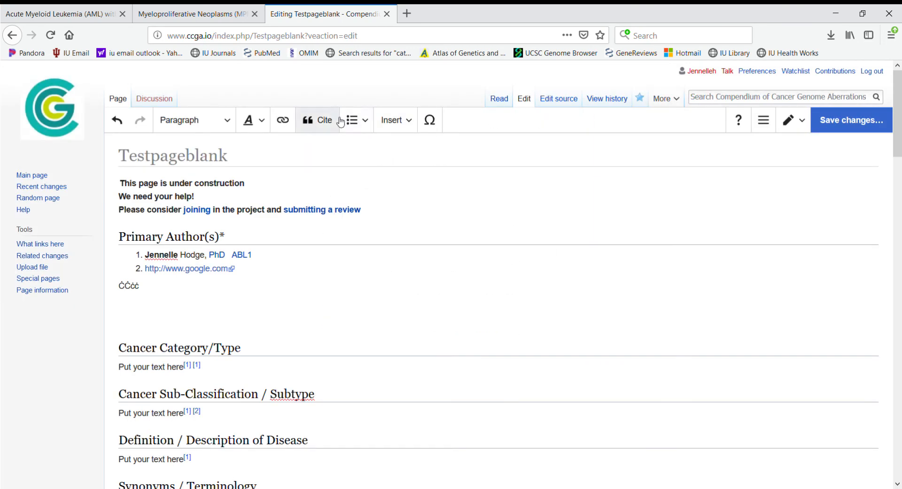
Step: Insert the inv(16)(p13.1q22) image, left-aligned and framed, with caption 'inv(16)'
{"action": "left_click", "coordinate": [409, 121]}
{"action": "left_click", "coordinate": [413, 146]}
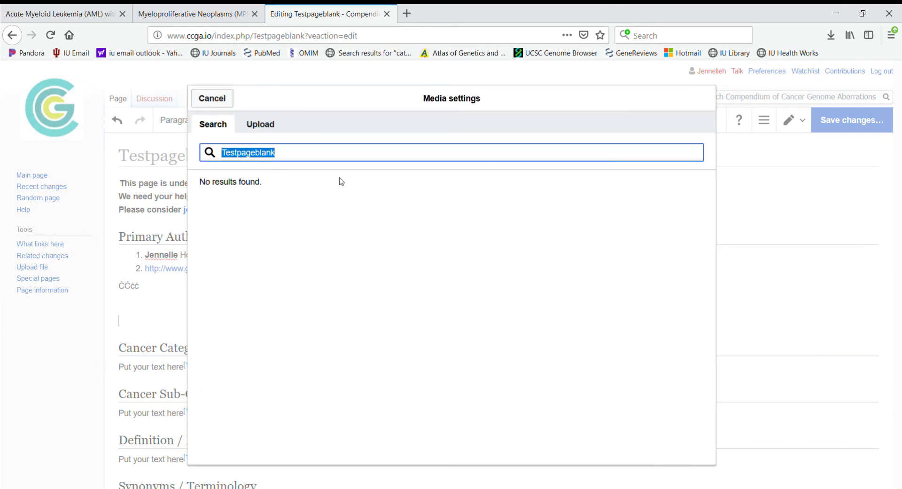
{"action": "type", "text": "inv(16"}
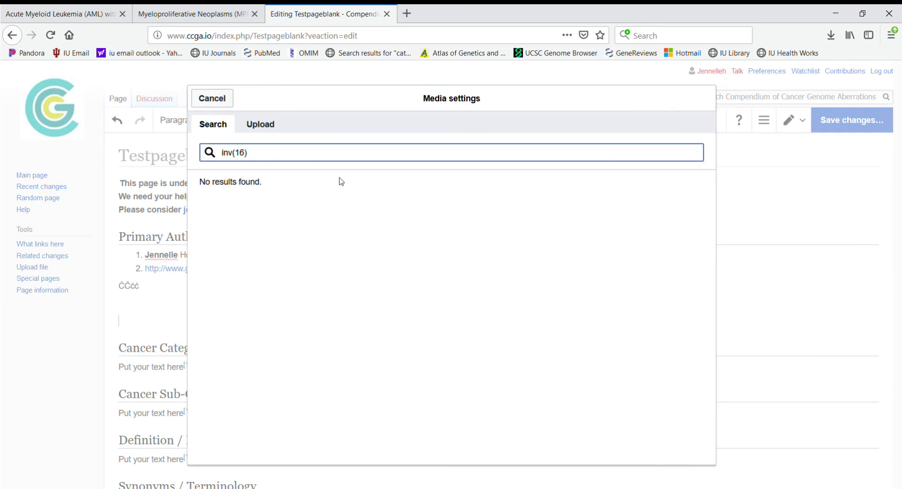
{"action": "left_click", "coordinate": [290, 232]}
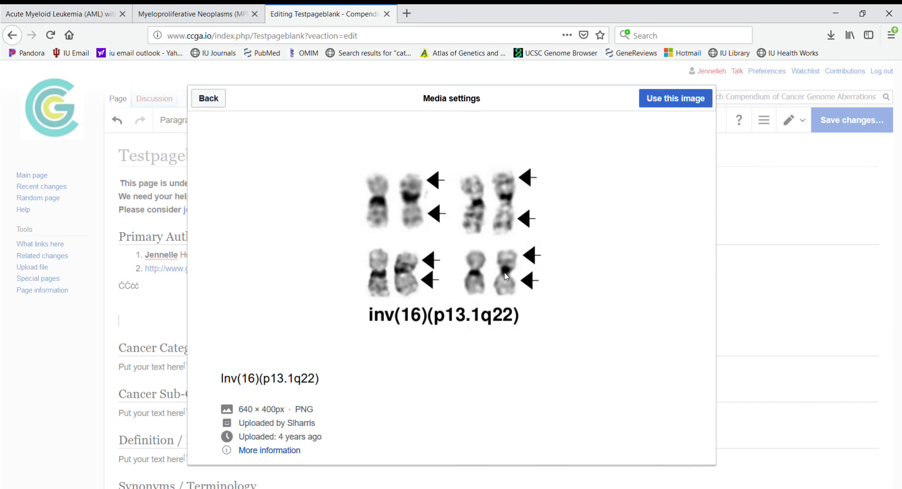
{"action": "left_click", "coordinate": [667, 98]}
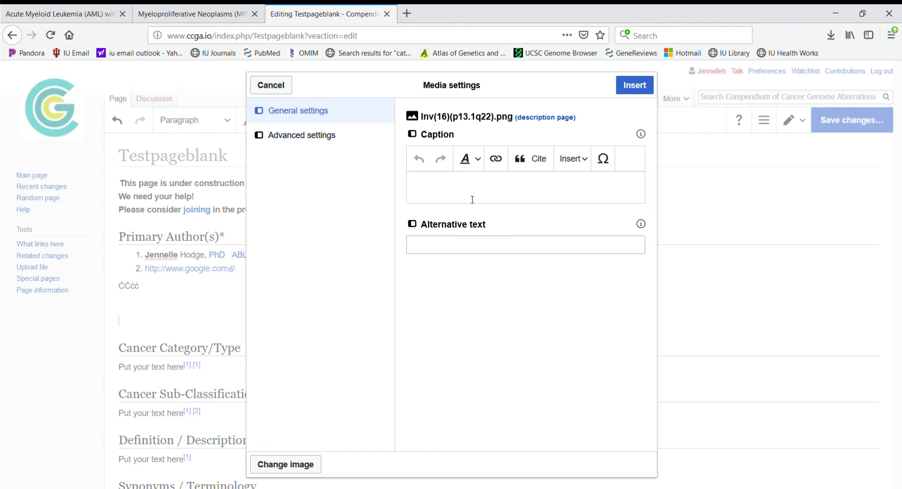
{"action": "type", "text": "inv(16"}
{"action": "left_click", "coordinate": [311, 135]}
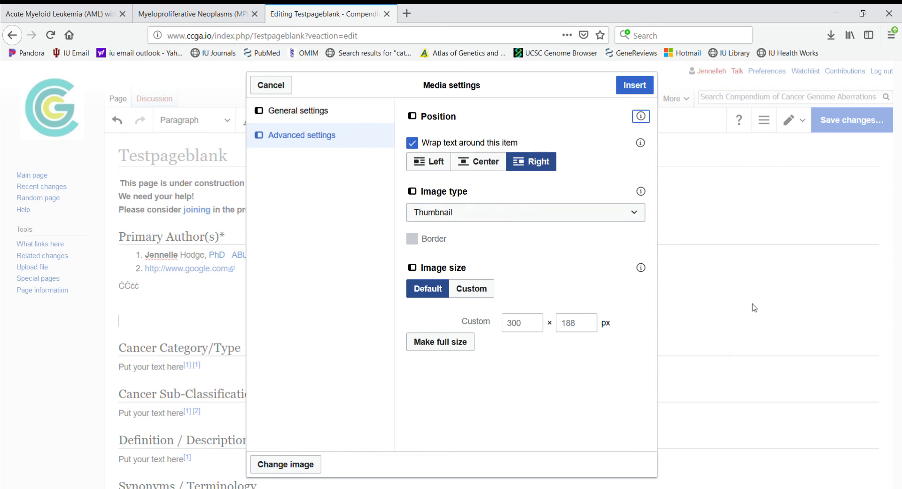
{"action": "left_click", "coordinate": [434, 162]}
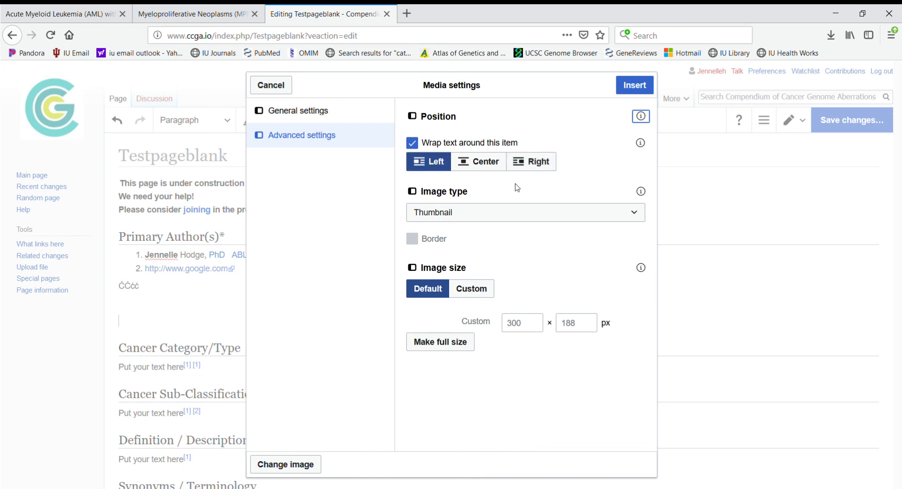
{"action": "left_click", "coordinate": [507, 210]}
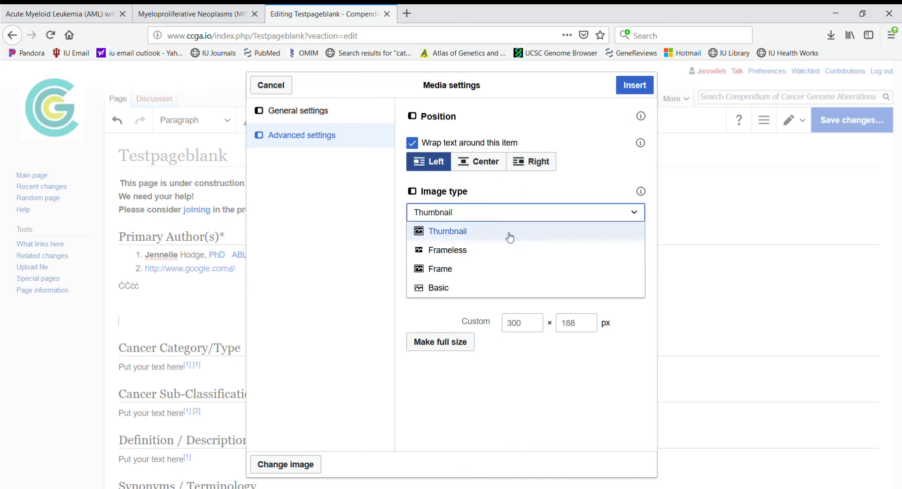
{"action": "left_click", "coordinate": [461, 269]}
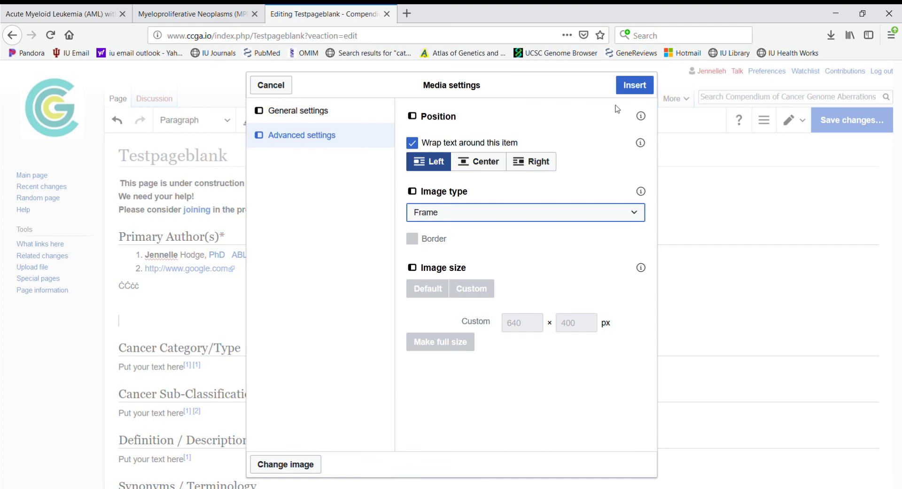
{"action": "left_click", "coordinate": [635, 86]}
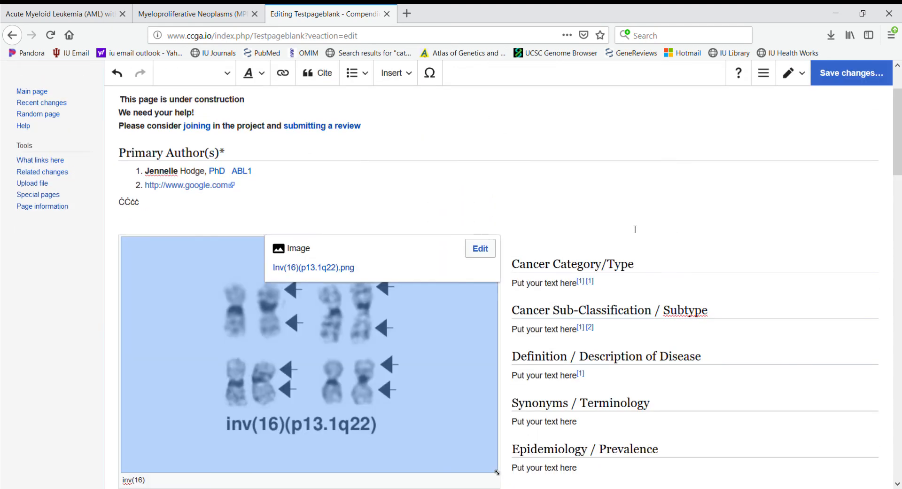
Step: Turn off text wrapping around the inv(16) image
{"action": "left_click", "coordinate": [631, 201]}
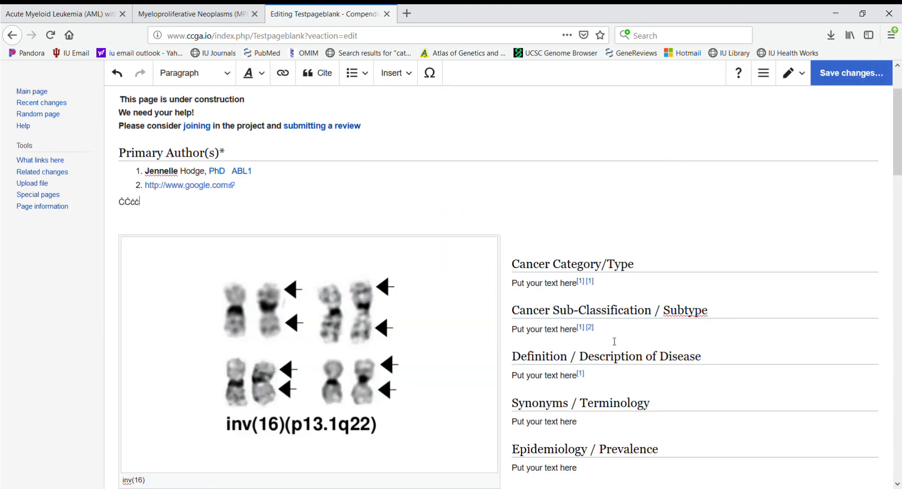
{"action": "left_click", "coordinate": [364, 339]}
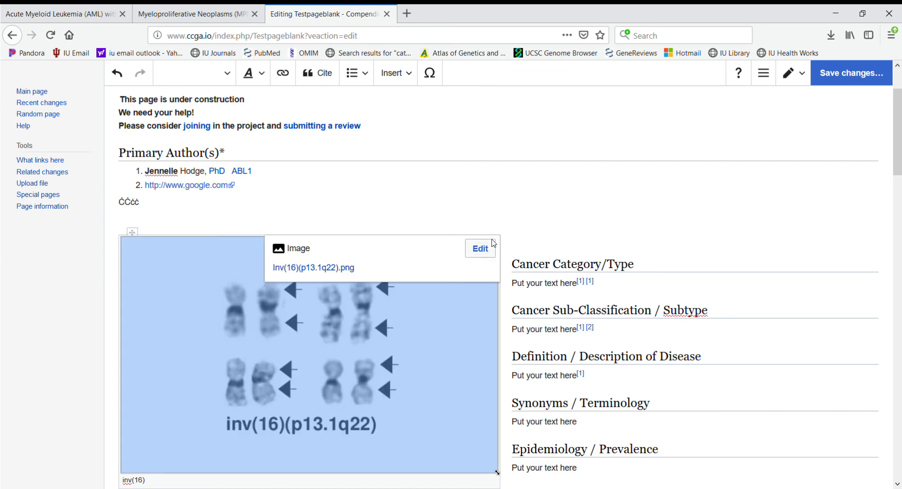
{"action": "left_click", "coordinate": [484, 253]}
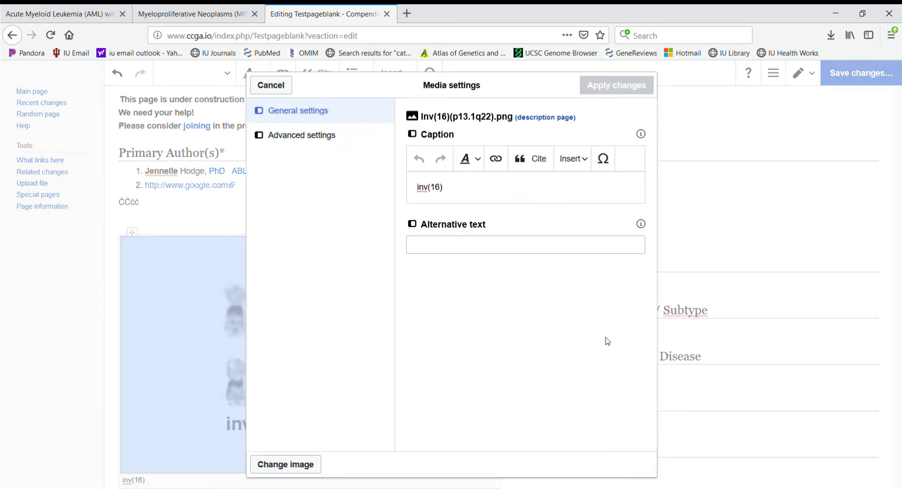
{"action": "left_click", "coordinate": [308, 136]}
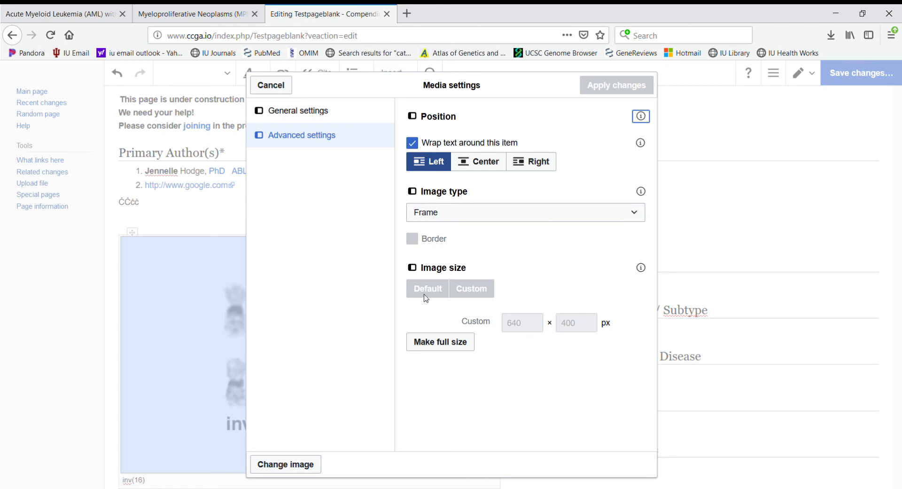
{"action": "left_click", "coordinate": [310, 111]}
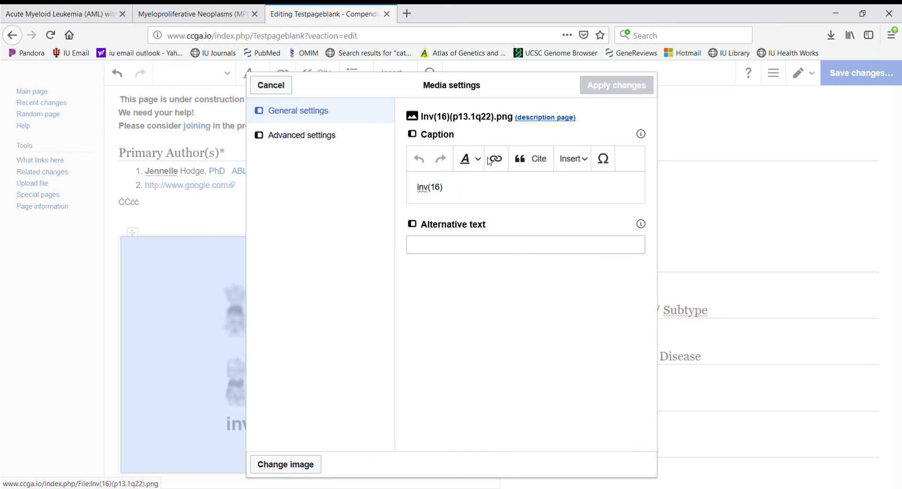
{"action": "left_click", "coordinate": [316, 136]}
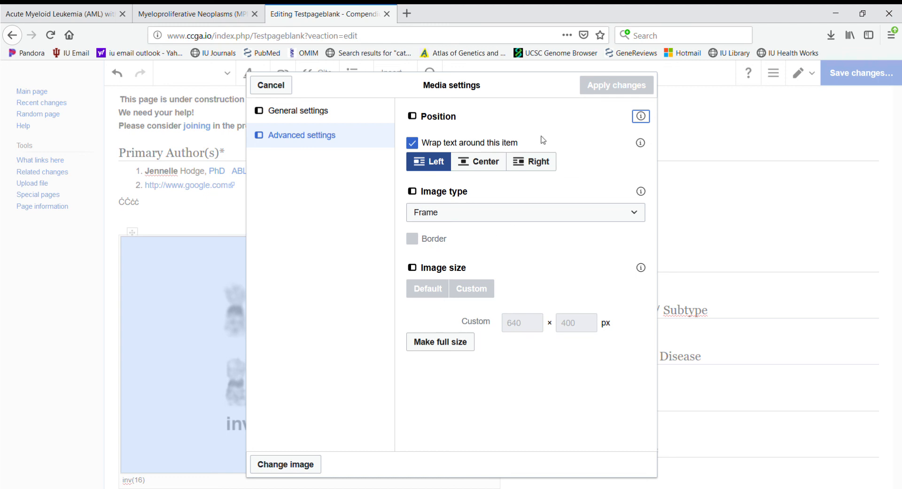
{"action": "left_click", "coordinate": [413, 143]}
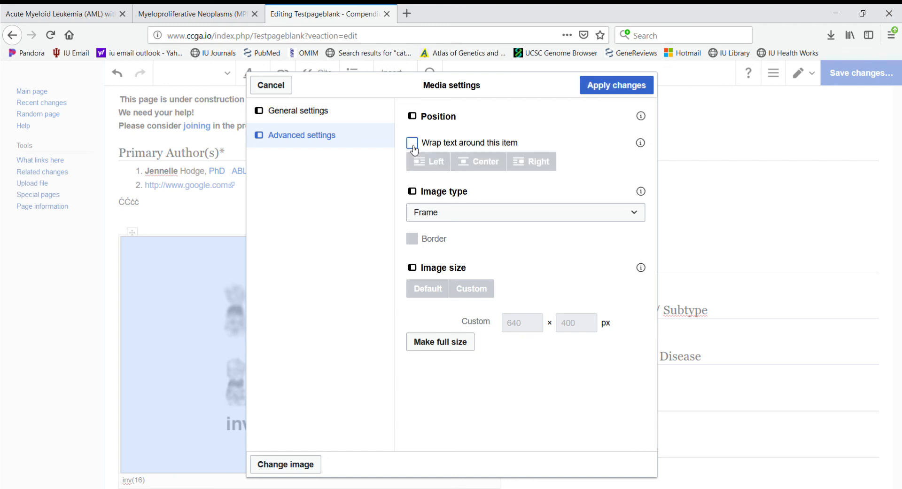
{"action": "left_click", "coordinate": [610, 85]}
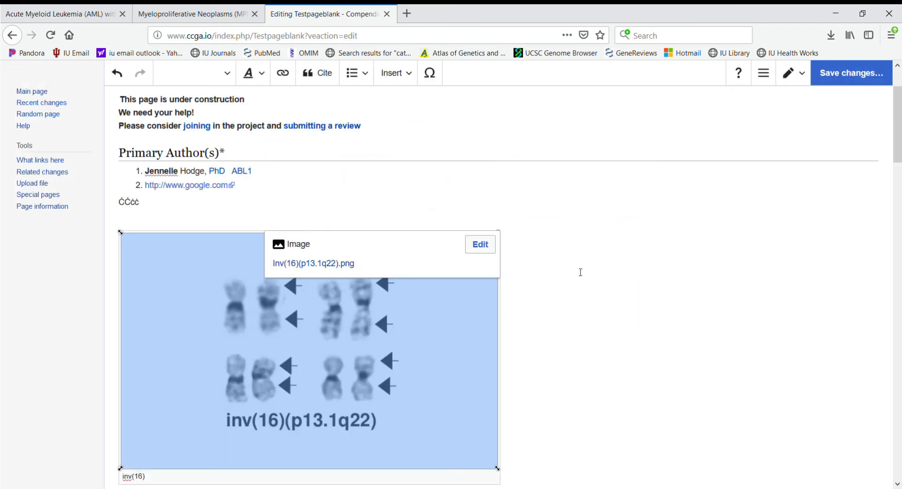
Step: Replace the inv(16) image caption with 'dkdkdkdkd'
{"action": "left_click", "coordinate": [581, 272]}
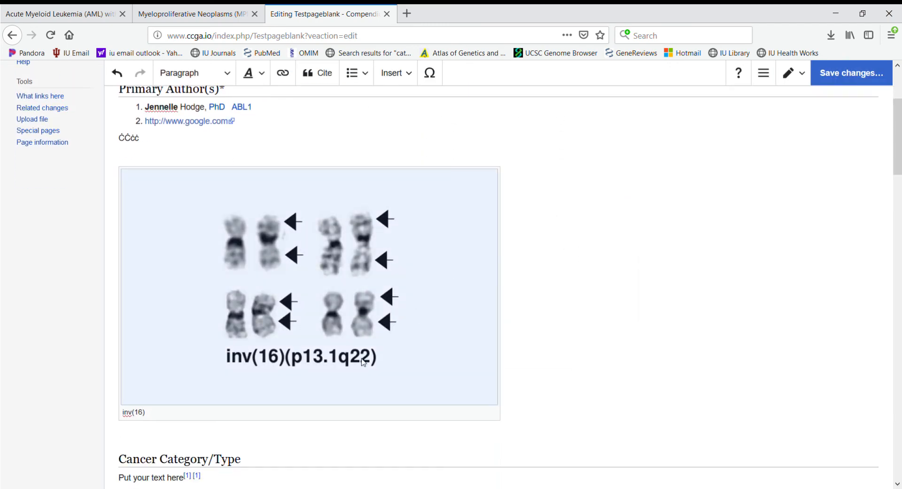
{"action": "scroll", "coordinate": [360, 348], "scroll_direction": "down", "scroll_amount": 2}
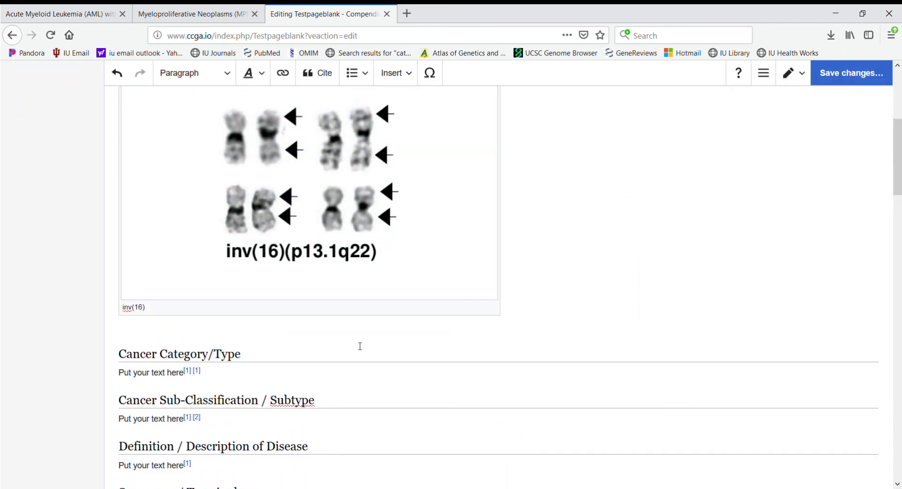
{"action": "scroll", "coordinate": [360, 346], "scroll_direction": "up", "scroll_amount": 2}
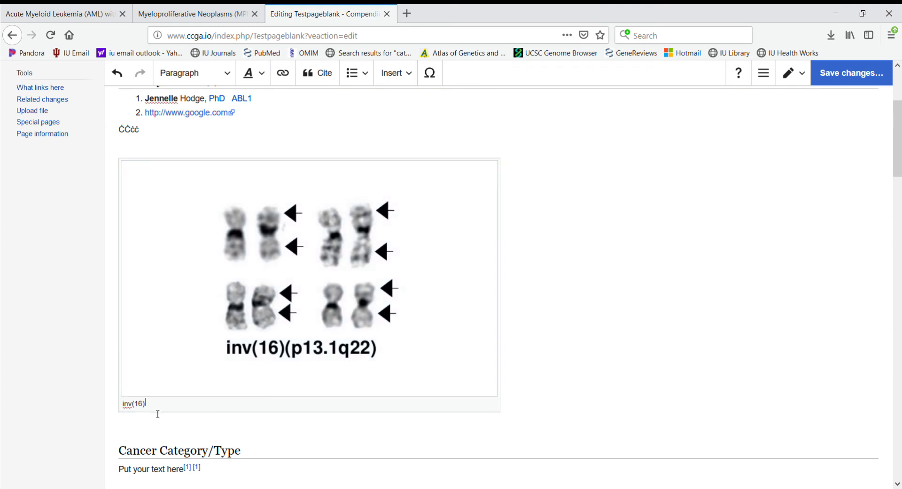
{"action": "triple_click", "coordinate": [149, 408]}
{"action": "type", "text": "dkdkdkdkd"}
Step: Move the chromosome image below the Sub-Classification text and add an empty line above Definition
{"action": "left_click", "coordinate": [574, 229]}
{"action": "left_click", "coordinate": [301, 275]}
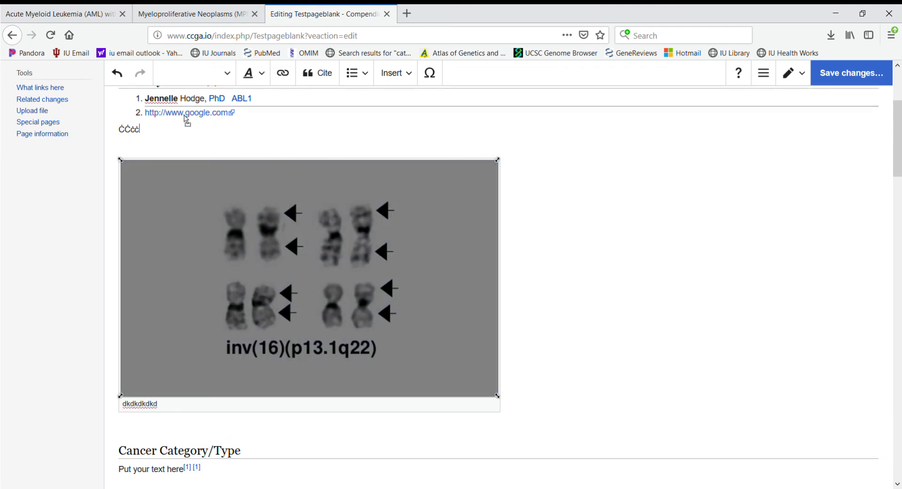
{"action": "left_click_drag", "start_coordinate": [184, 113], "coordinate": [177, 112]}
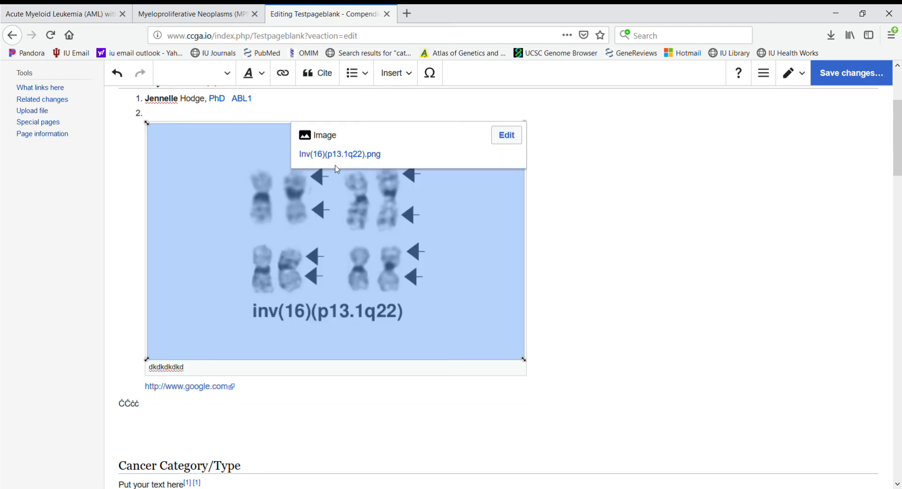
{"action": "scroll", "coordinate": [266, 285], "scroll_direction": "down", "scroll_amount": 3}
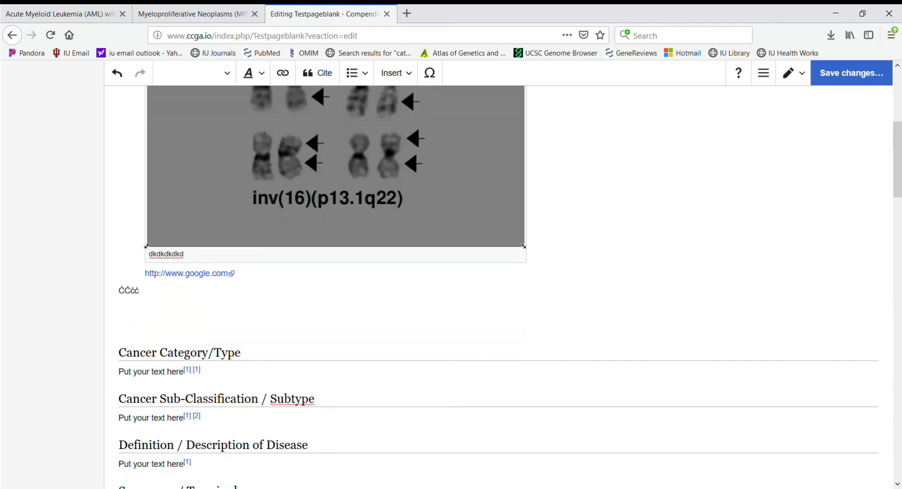
{"action": "left_click_drag", "start_coordinate": [221, 401], "coordinate": [165, 435]}
{"action": "left_click", "coordinate": [574, 379]}
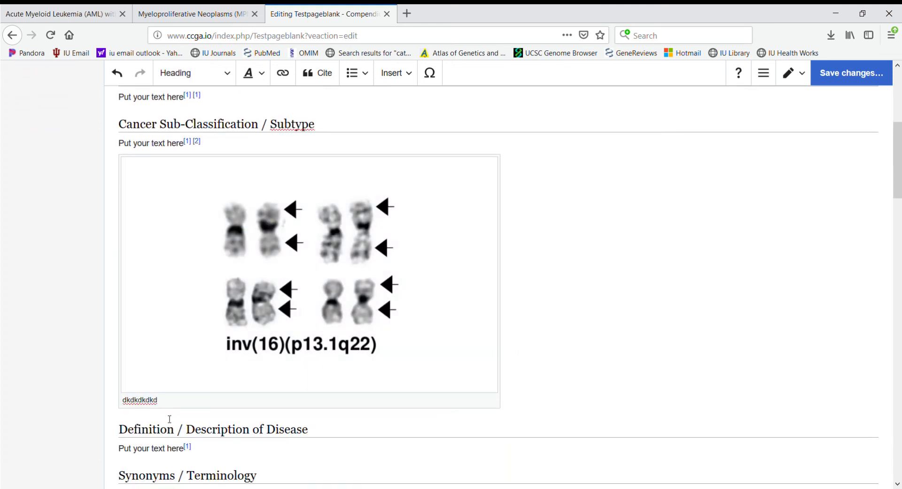
{"action": "key", "text": "Return"}
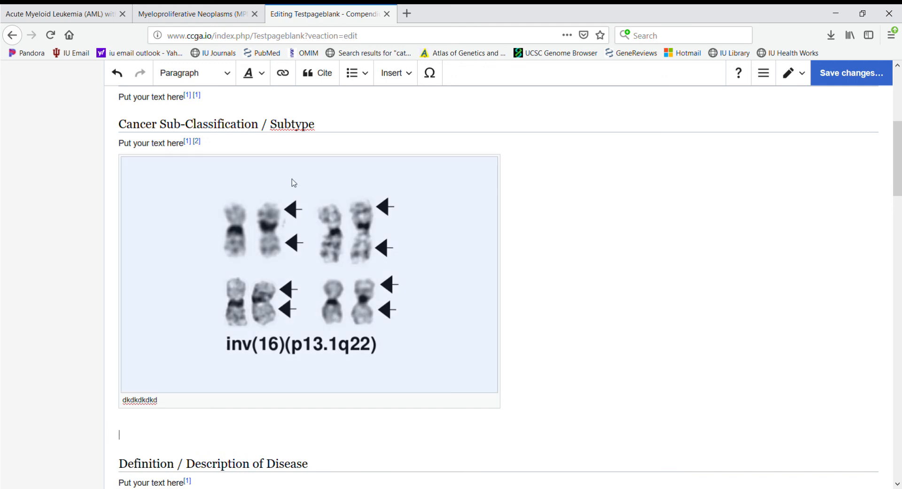
Step: Insert a table on the empty line and extend it by pasting copied cells
{"action": "left_click", "coordinate": [410, 76]}
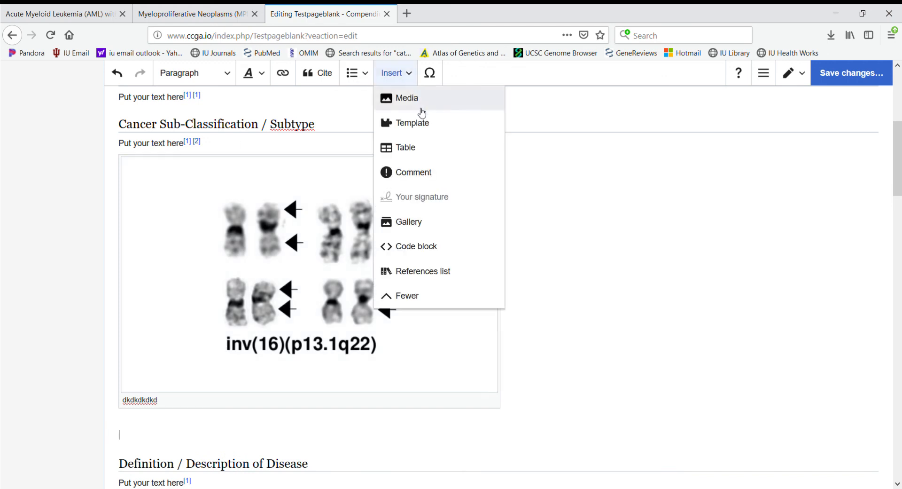
{"action": "left_click", "coordinate": [421, 157]}
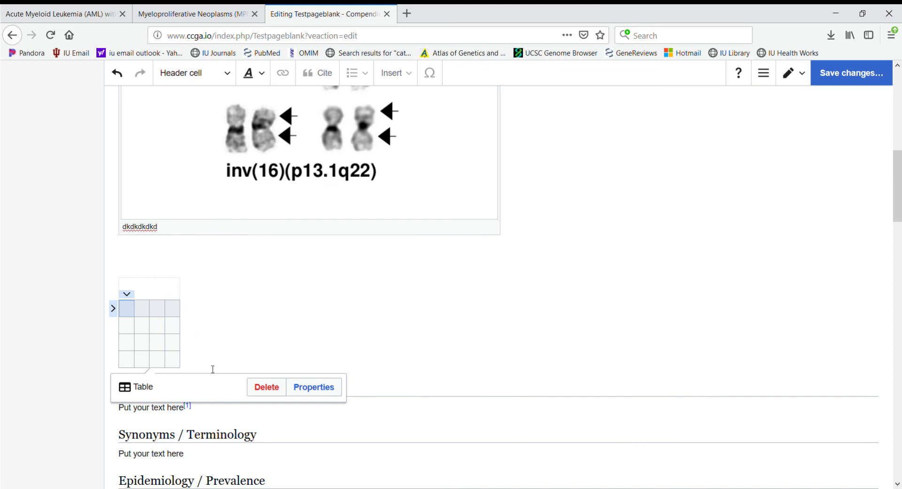
{"action": "left_click", "coordinate": [127, 294]}
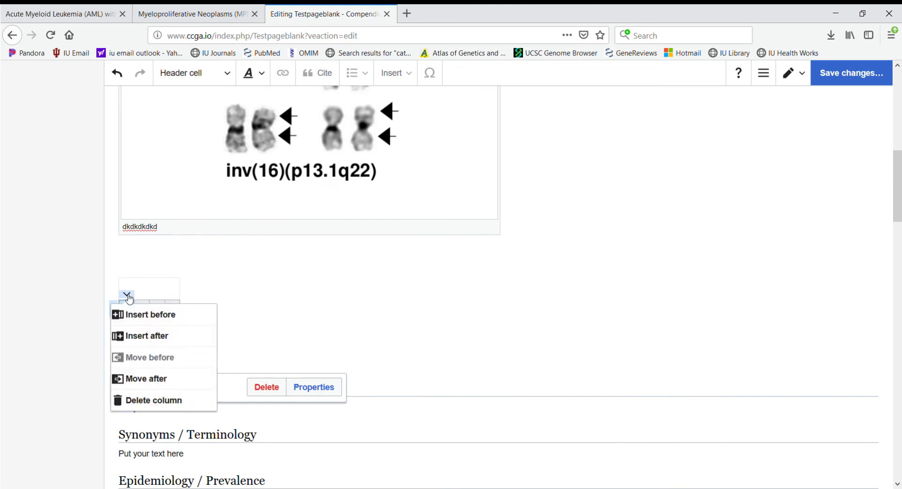
{"action": "left_click", "coordinate": [255, 358]}
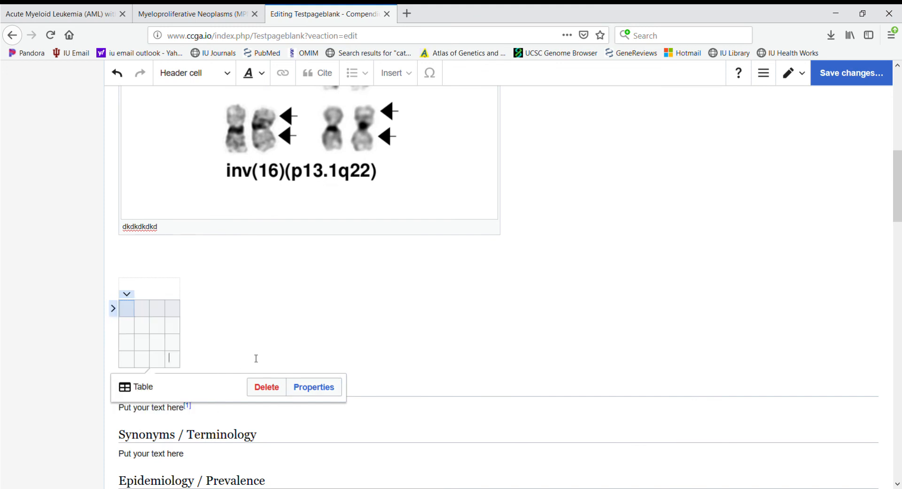
{"action": "left_click", "coordinate": [129, 307]}
{"action": "left_click_drag", "start_coordinate": [129, 308], "coordinate": [140, 357]}
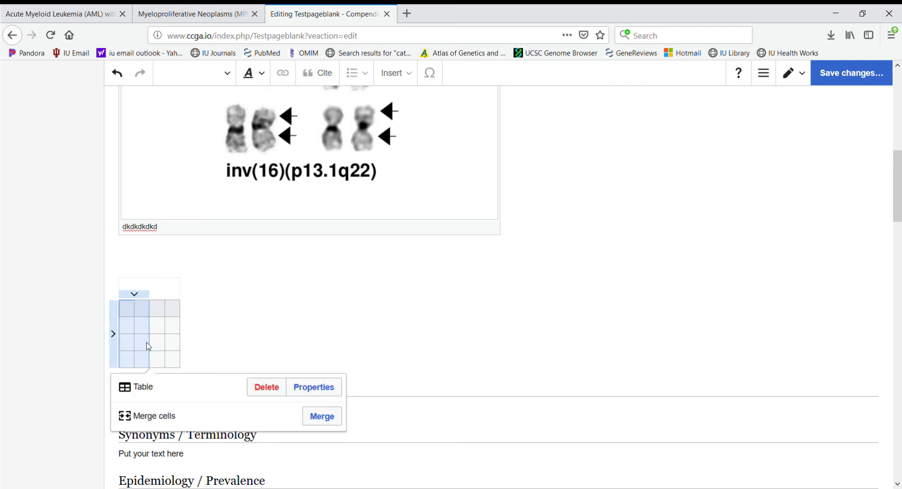
{"action": "left_click", "coordinate": [155, 311]}
{"action": "left_click", "coordinate": [144, 328]}
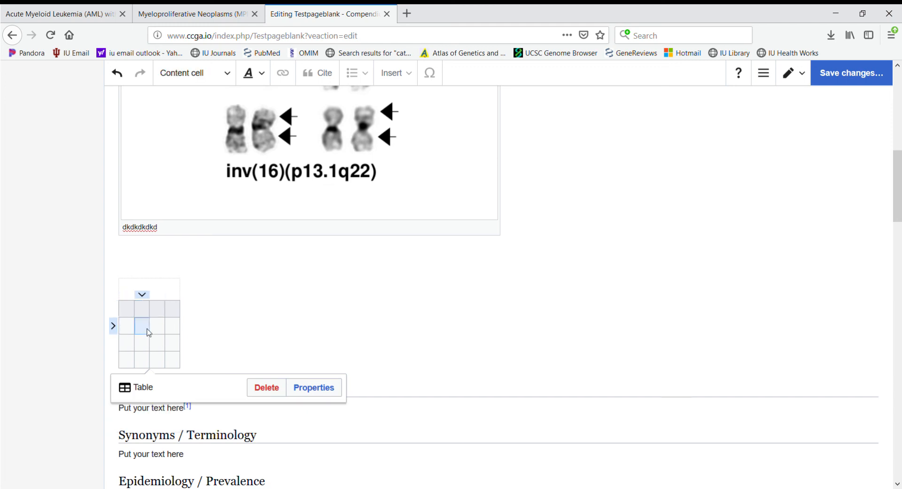
{"action": "left_click", "coordinate": [160, 330]}
{"action": "key", "text": "ctrl+v"}
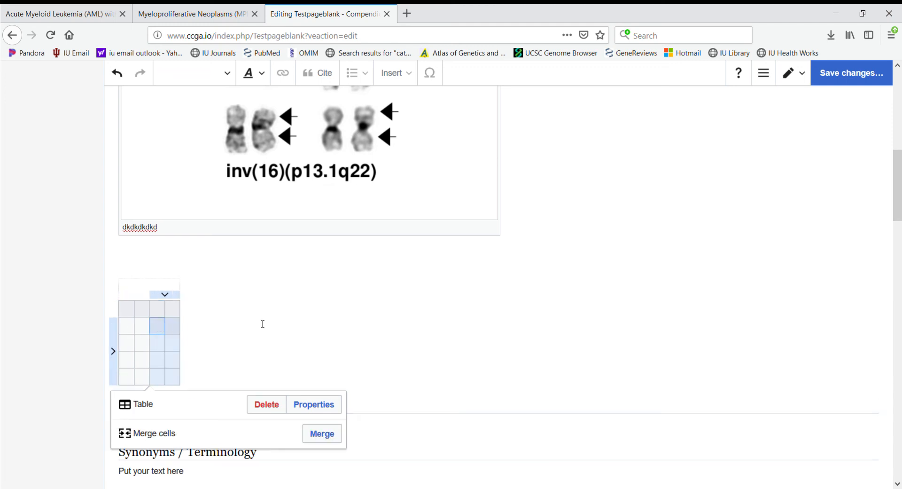
{"action": "left_click", "coordinate": [282, 361]}
Step: Enter 'dkdkdkdkdk' in the top-left cell and as the table caption
{"action": "left_click", "coordinate": [134, 313]}
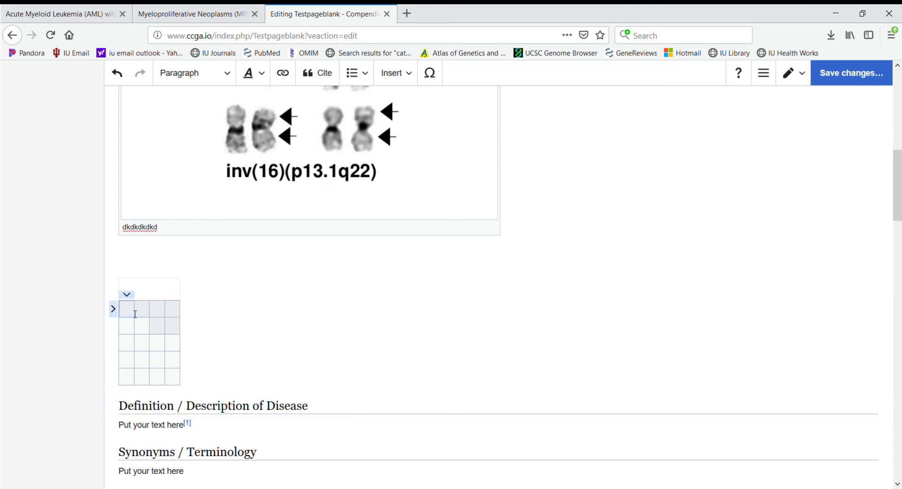
{"action": "type", "text": "dkdkdkdkdk"}
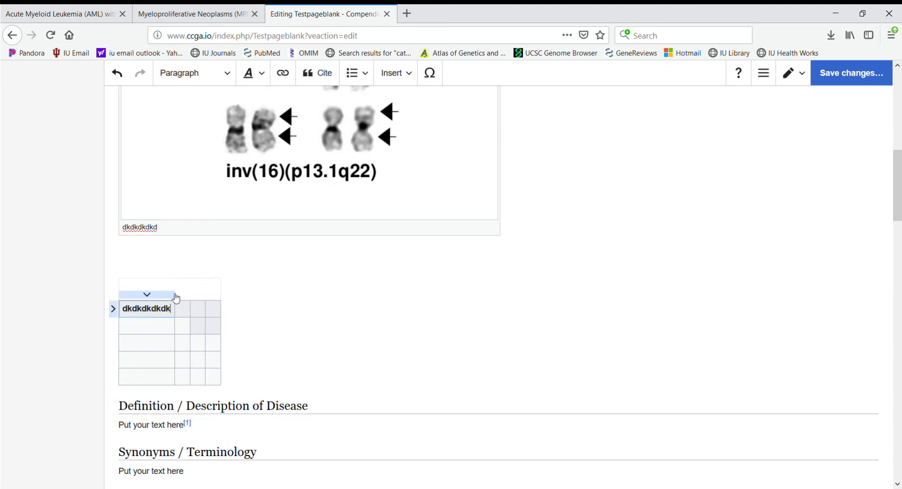
{"action": "left_click", "coordinate": [170, 286]}
{"action": "type", "text": "dkdkdkdk"}
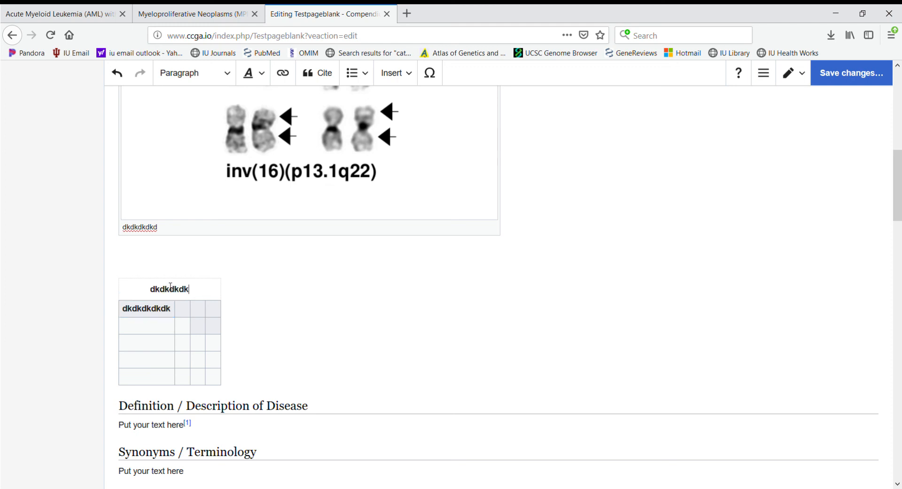
{"action": "type", "text": "dk"}
{"action": "left_click", "coordinate": [146, 353]}
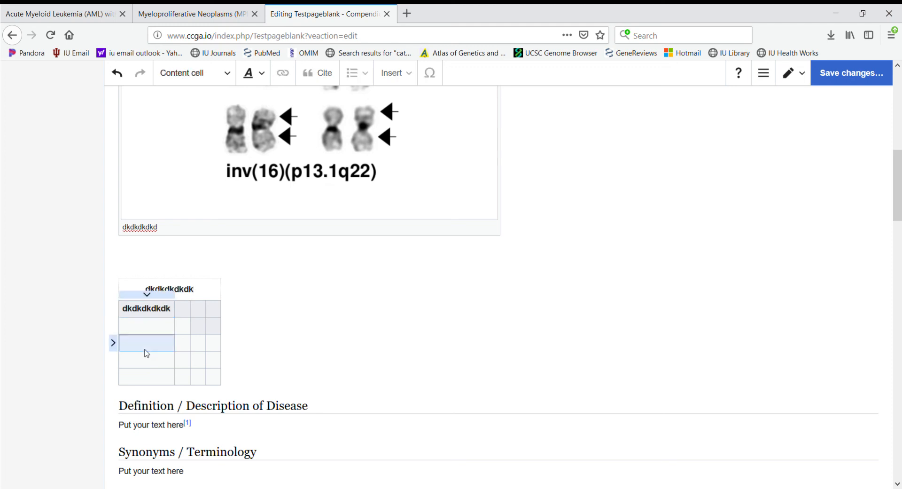
{"action": "left_click", "coordinate": [250, 358]}
{"action": "left_click", "coordinate": [405, 194]}
{"action": "scroll", "coordinate": [491, 174], "scroll_direction": "up", "scroll_amount": 10}
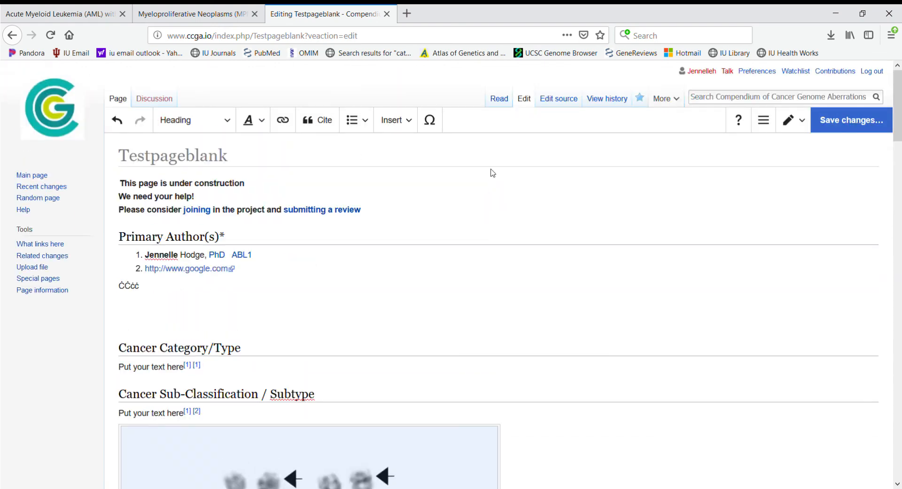
Step: Switch to Read view and discard all unsaved edits to Testpageblank
{"action": "left_click", "coordinate": [485, 300]}
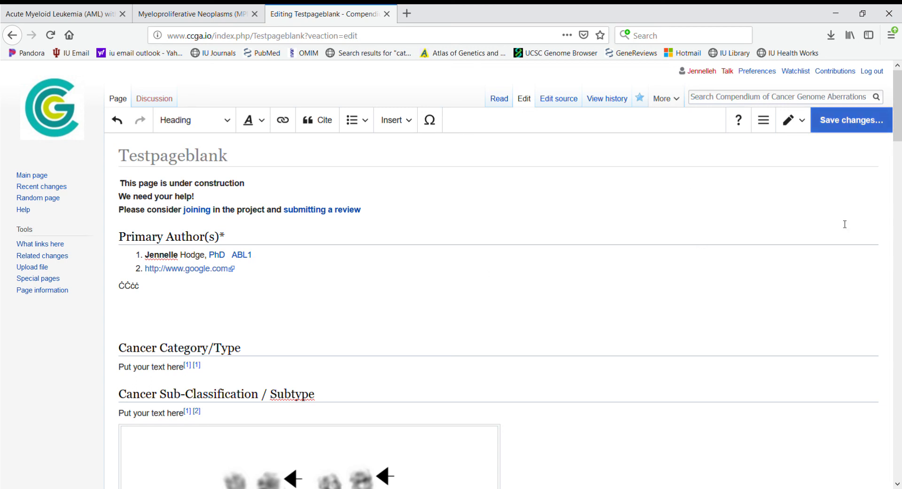
{"action": "left_click", "coordinate": [494, 97]}
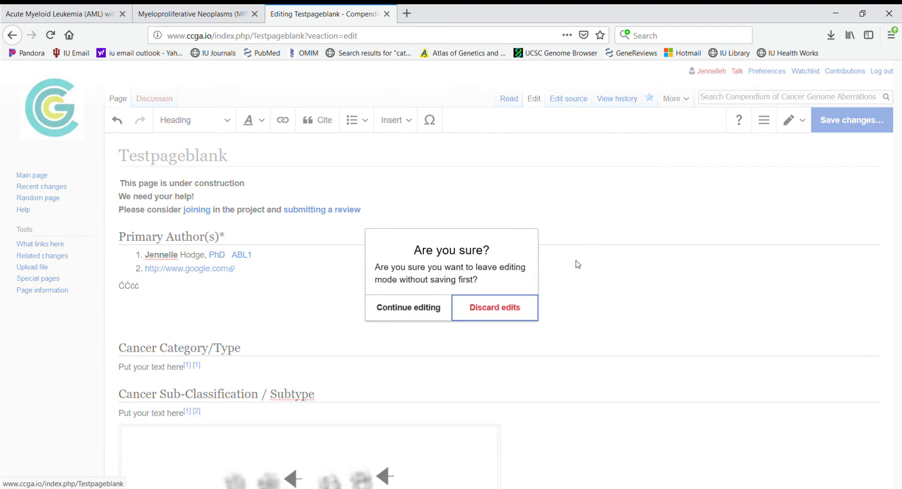
{"action": "left_click", "coordinate": [497, 314]}
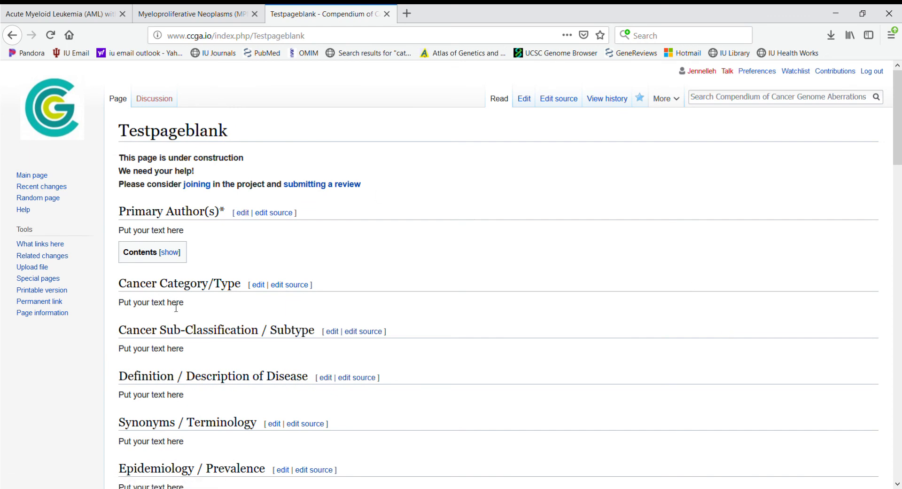
Step: Scroll through the restored blank template page, then return to the top
{"action": "left_click_drag", "start_coordinate": [186, 307], "coordinate": [118, 310]}
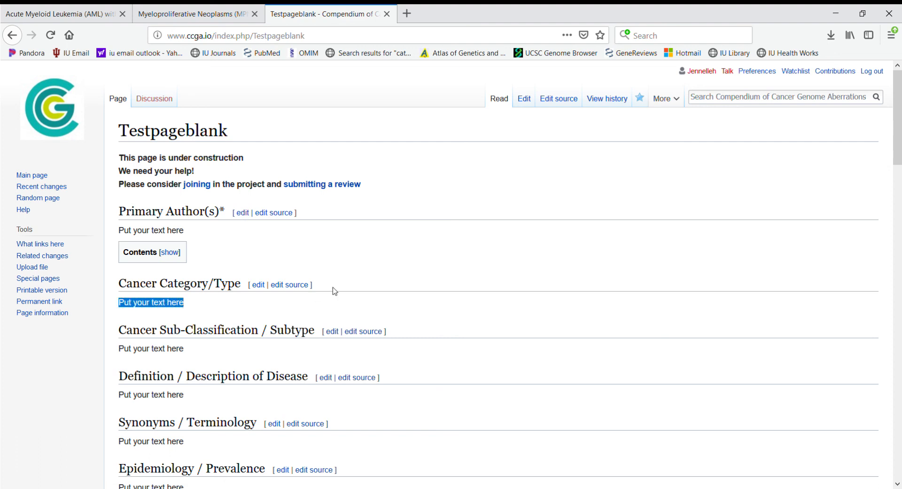
{"action": "scroll", "coordinate": [412, 319], "scroll_direction": "down", "scroll_amount": 5}
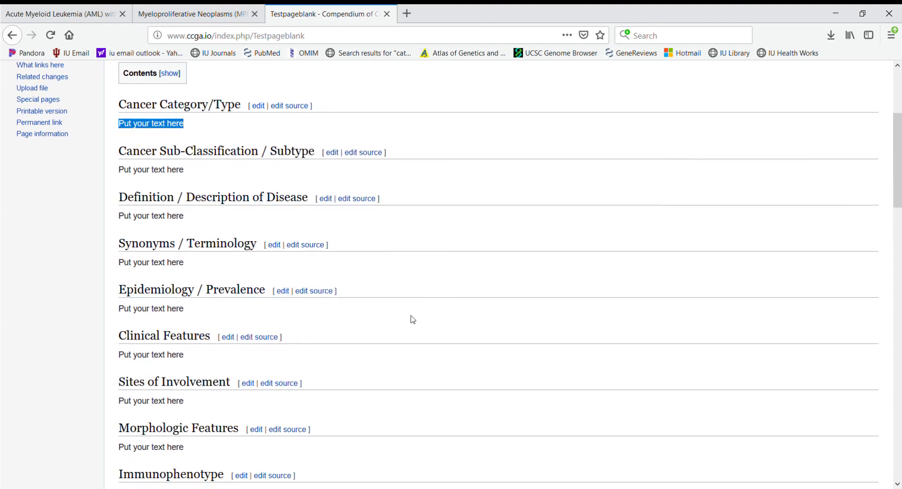
{"action": "scroll", "coordinate": [412, 319], "scroll_direction": "down", "scroll_amount": 10}
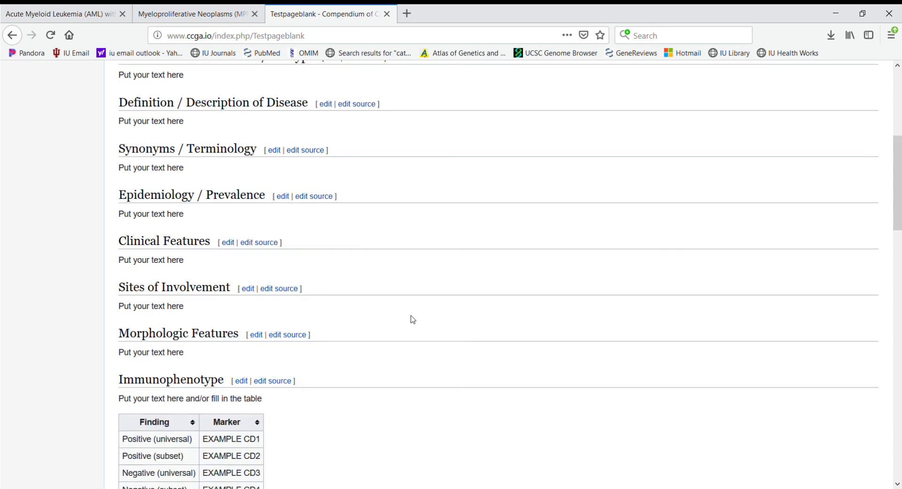
{"action": "scroll", "coordinate": [412, 319], "scroll_direction": "down", "scroll_amount": 2}
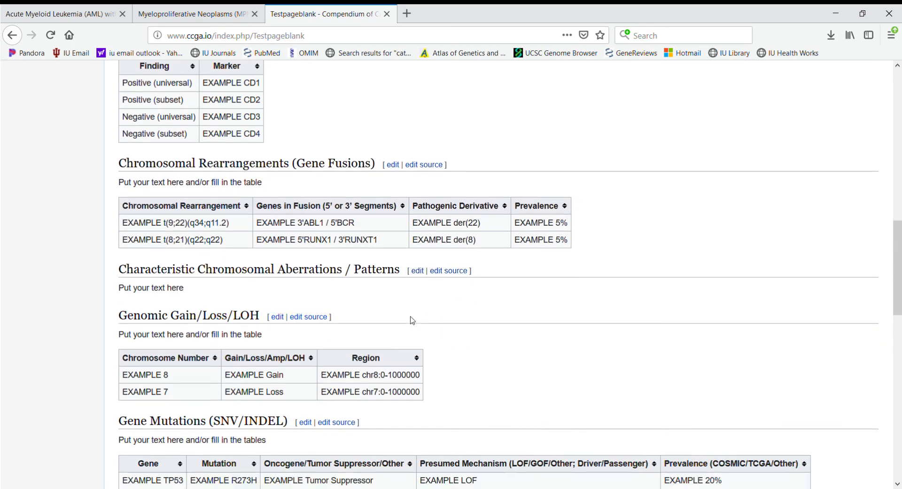
{"action": "key", "text": "Home"}
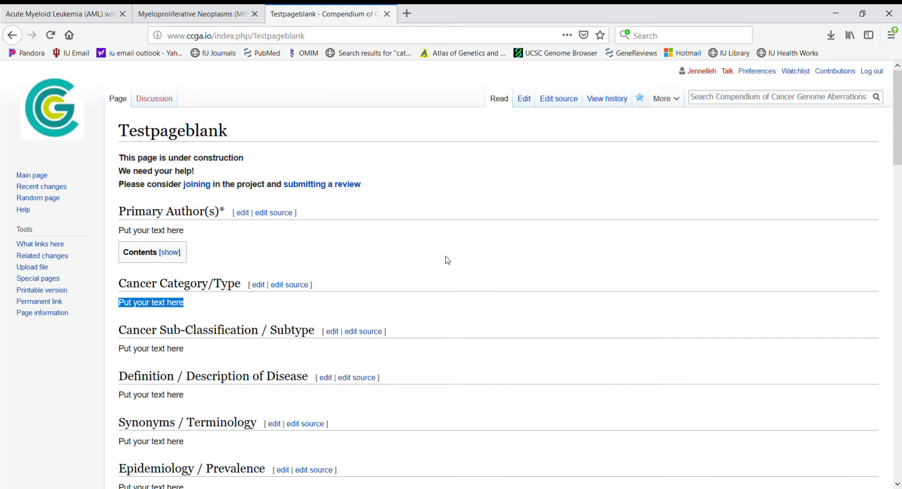